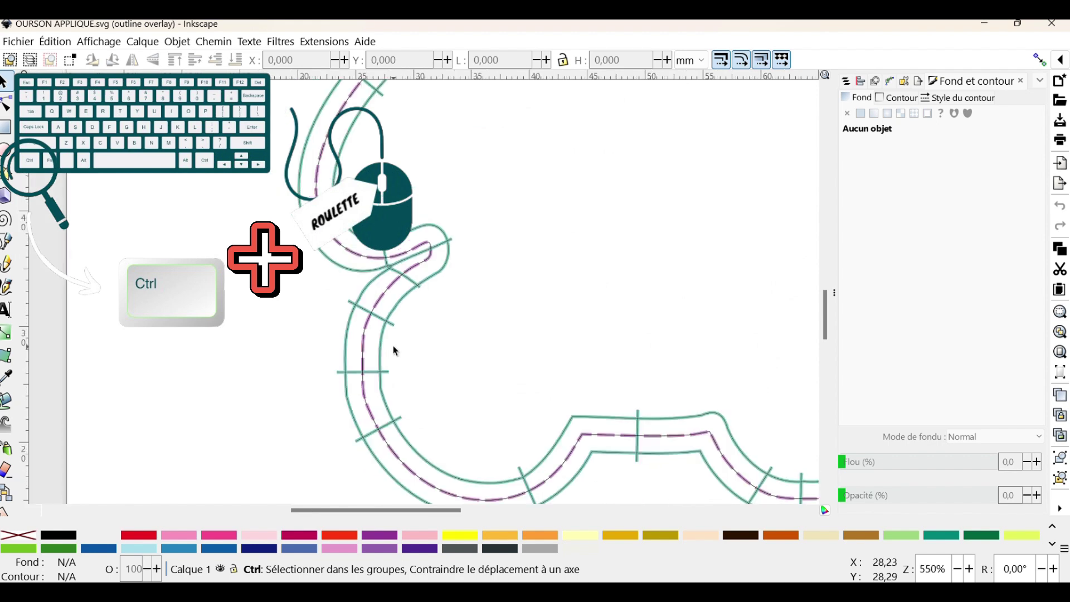
{"action": "scroll", "coordinate": [395, 351], "scroll_direction": "up", "scroll_amount": 7, "text": "ctrl"}
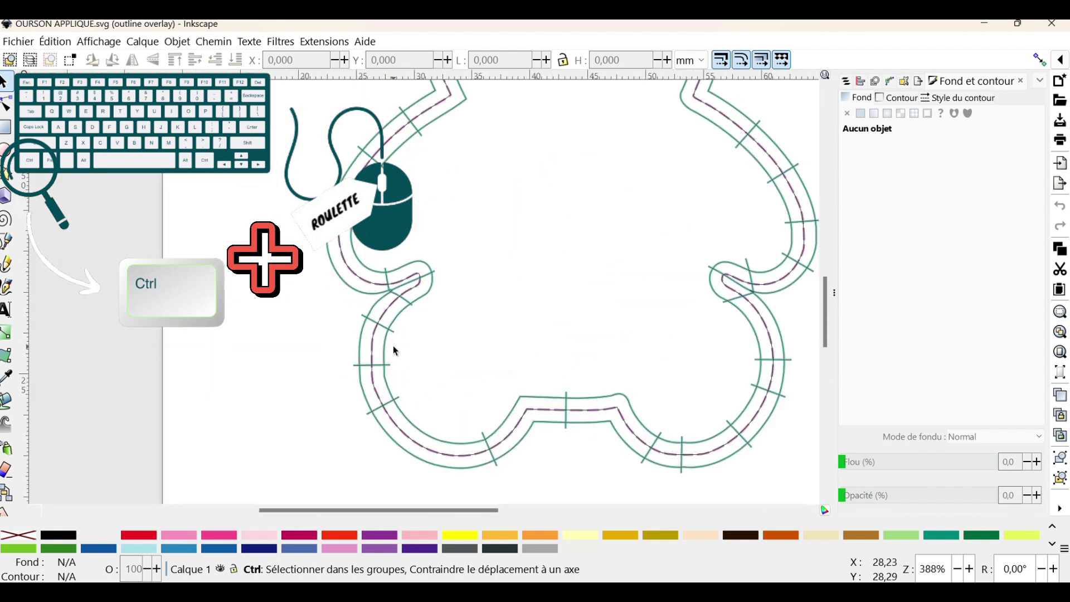
{"action": "scroll", "coordinate": [395, 351], "scroll_direction": "down", "scroll_amount": 3, "text": "ctrl"}
{"action": "scroll", "coordinate": [394, 350], "scroll_direction": "down", "scroll_amount": 2, "text": "ctrl"}
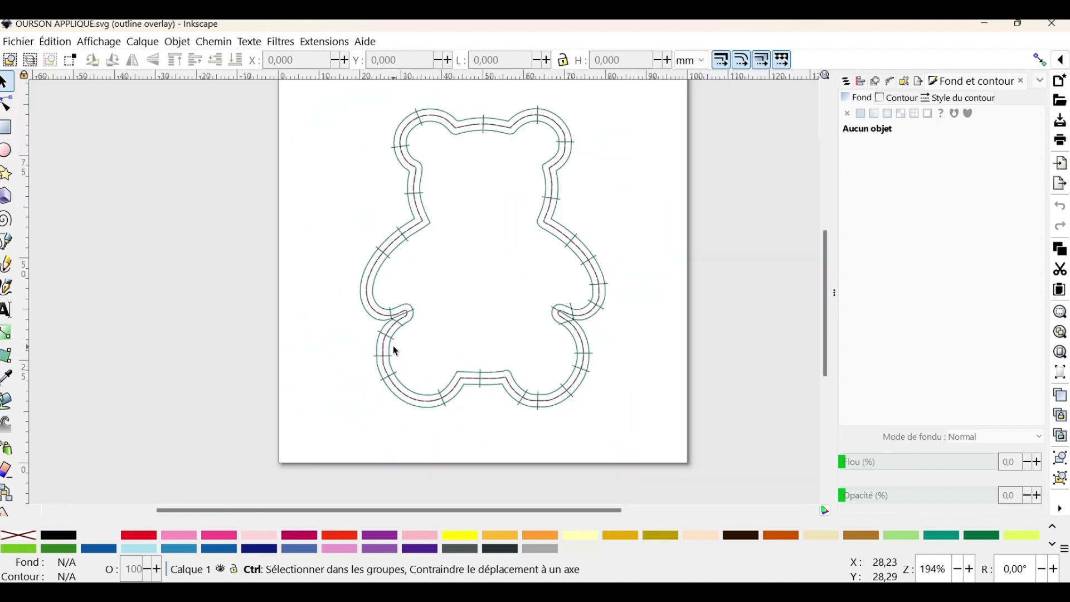
{"action": "scroll", "coordinate": [394, 350], "scroll_direction": "up", "scroll_amount": 3, "text": "ctrl"}
{"action": "scroll", "coordinate": [393, 346], "scroll_direction": "down", "scroll_amount": 4, "text": "ctrl"}
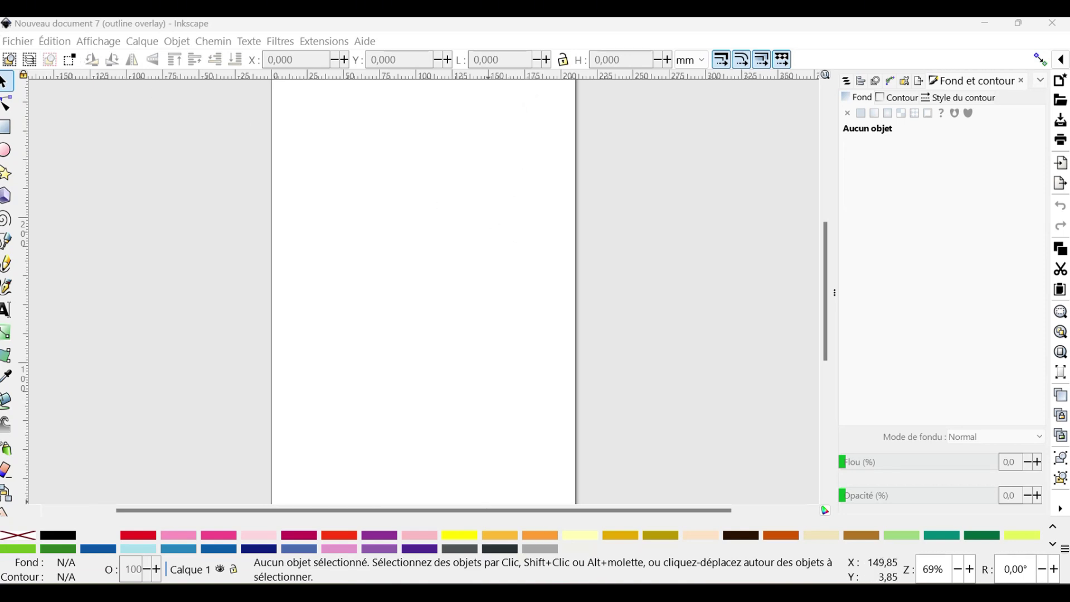
Look at the finished ORNEMENT.svg example, and return to the blank document Nouveau document 7
{"action": "left_click", "coordinate": [647, 540]}
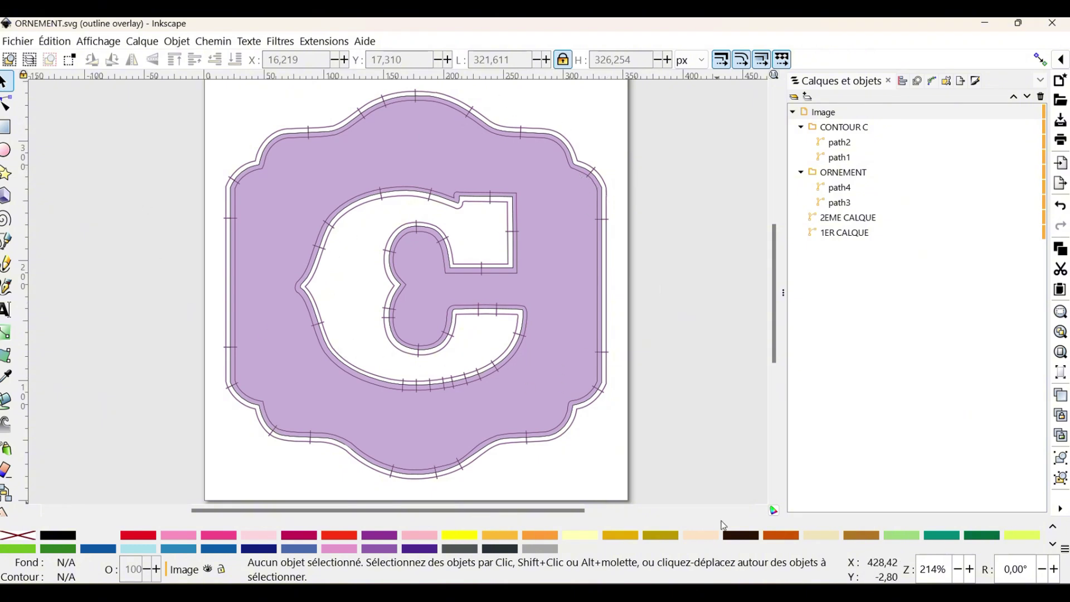
{"action": "mouse_move", "coordinate": [711, 594]}
{"action": "left_click", "coordinate": [759, 529]}
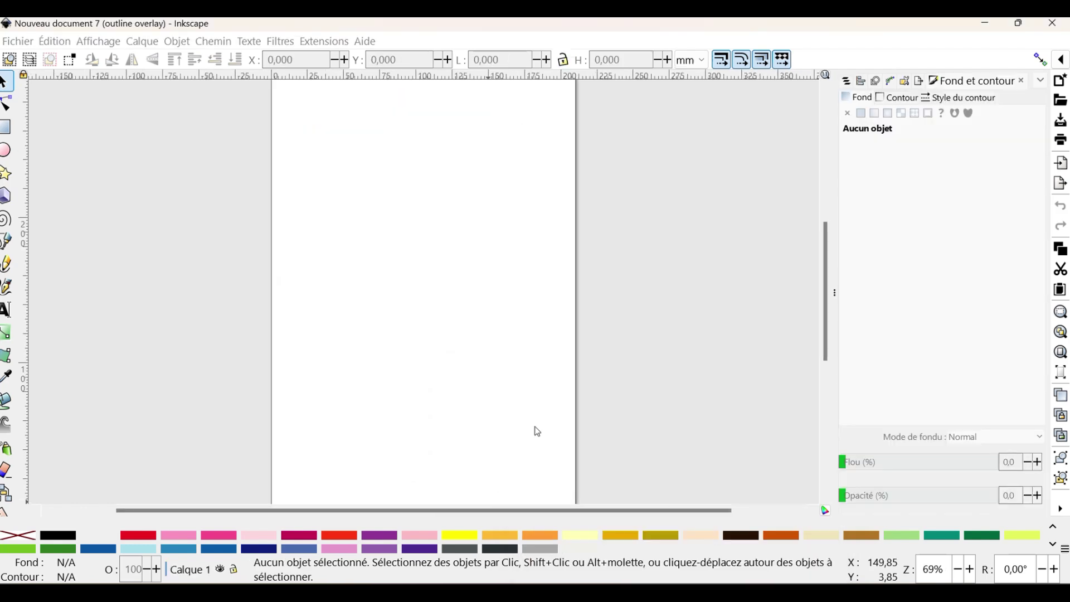
Import the ornamental frame image from the Téléchargements folder, embedded in the document
{"action": "left_click", "coordinate": [18, 41]}
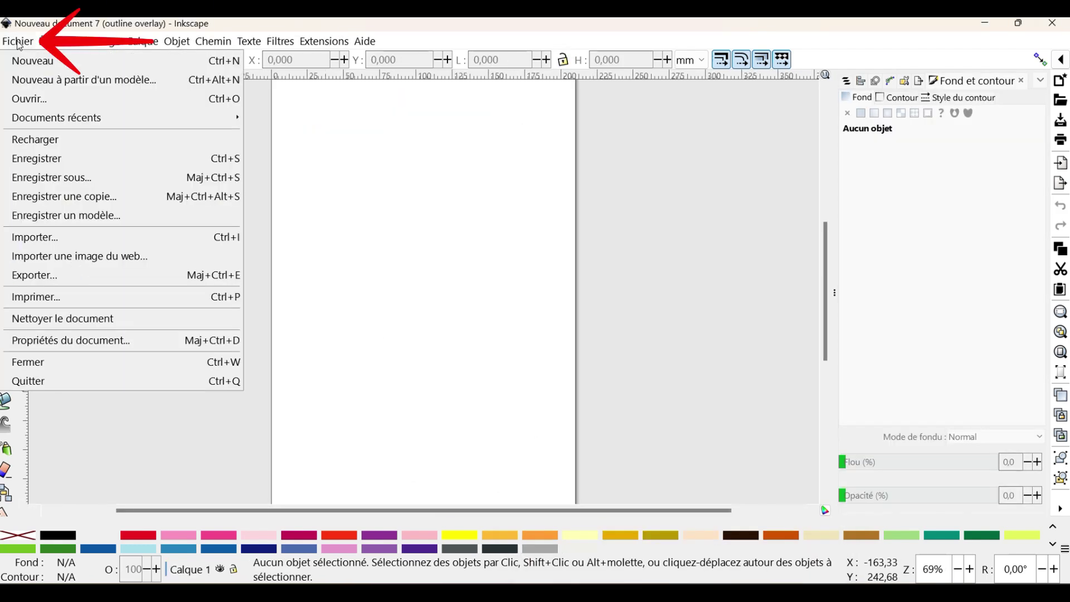
{"action": "mouse_move", "coordinate": [55, 118]}
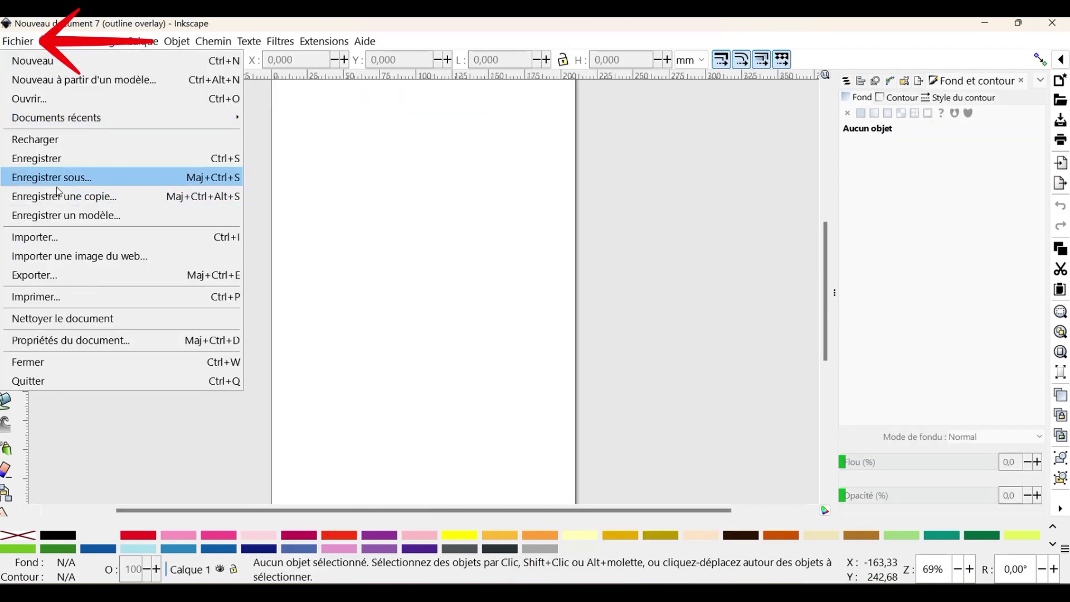
{"action": "left_click", "coordinate": [54, 243]}
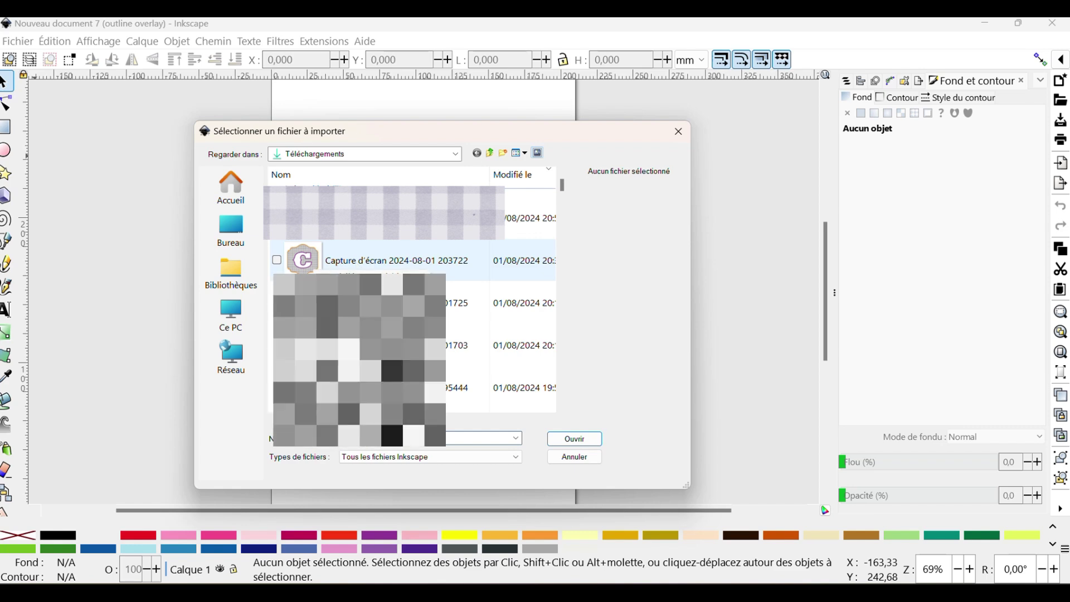
{"action": "scroll", "coordinate": [320, 266], "scroll_direction": "down", "scroll_amount": 1}
{"action": "double_click", "coordinate": [340, 315]}
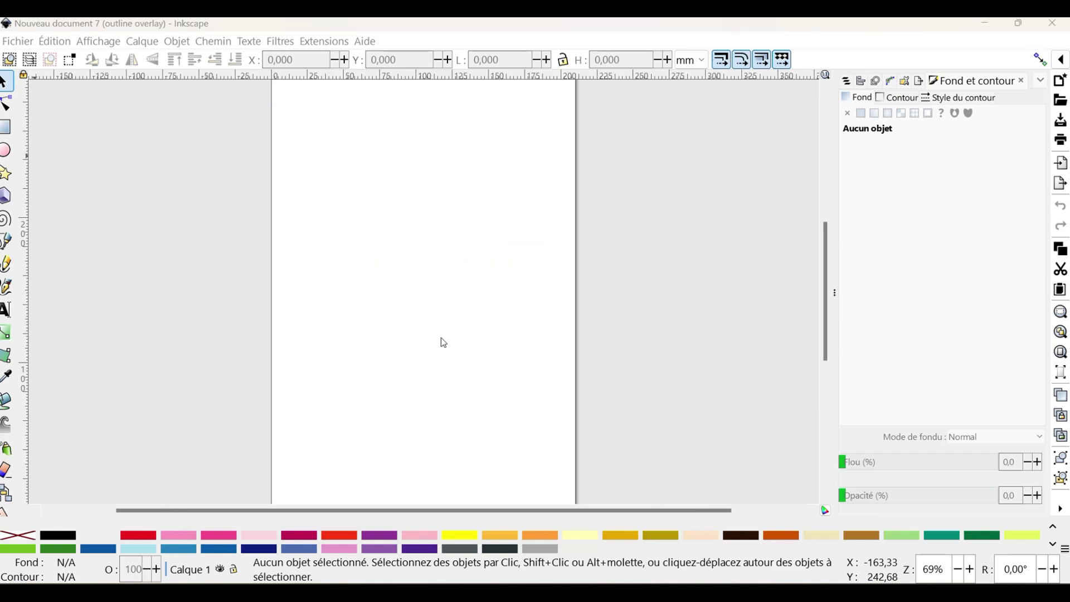
{"action": "left_click", "coordinate": [261, 179]}
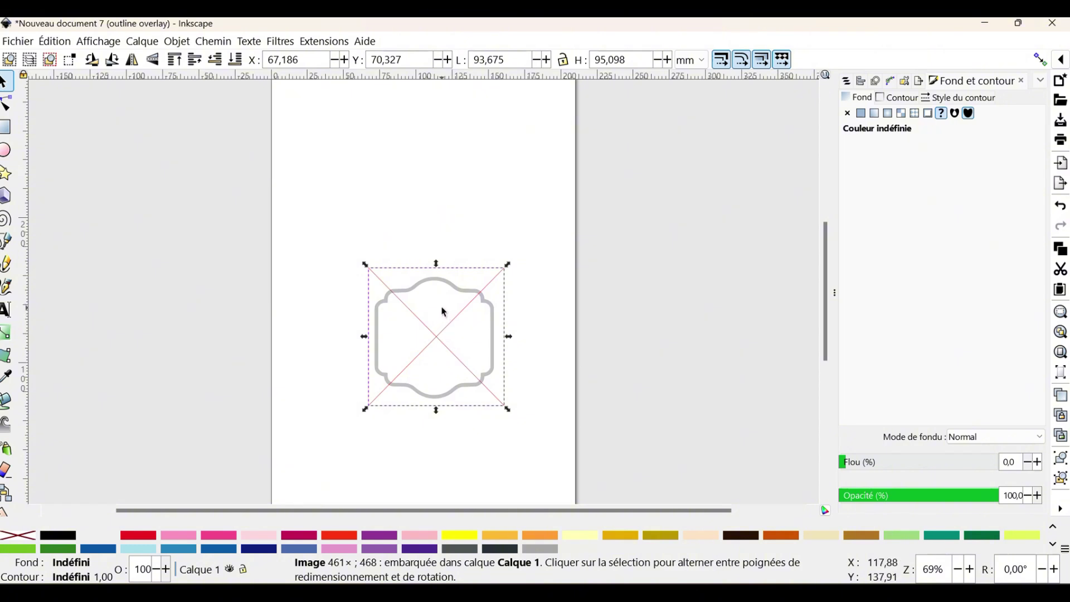
{"action": "left_click_drag", "start_coordinate": [403, 241], "coordinate": [445, 291]}
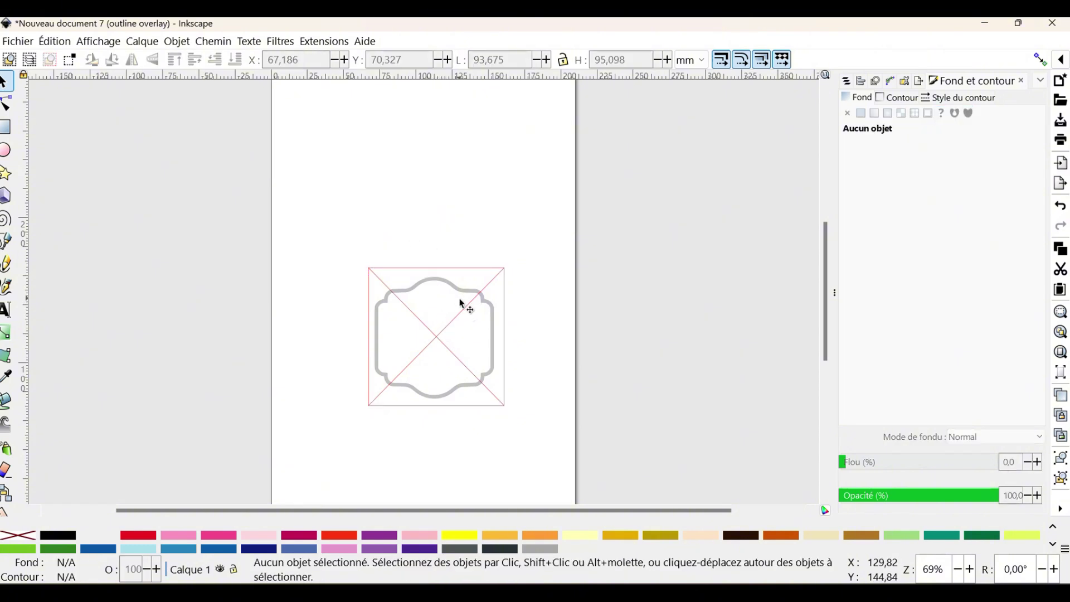
Vectorize the frame image in a single pass by brightness threshold, with the threshold set to 0.513
{"action": "left_click", "coordinate": [463, 316]}
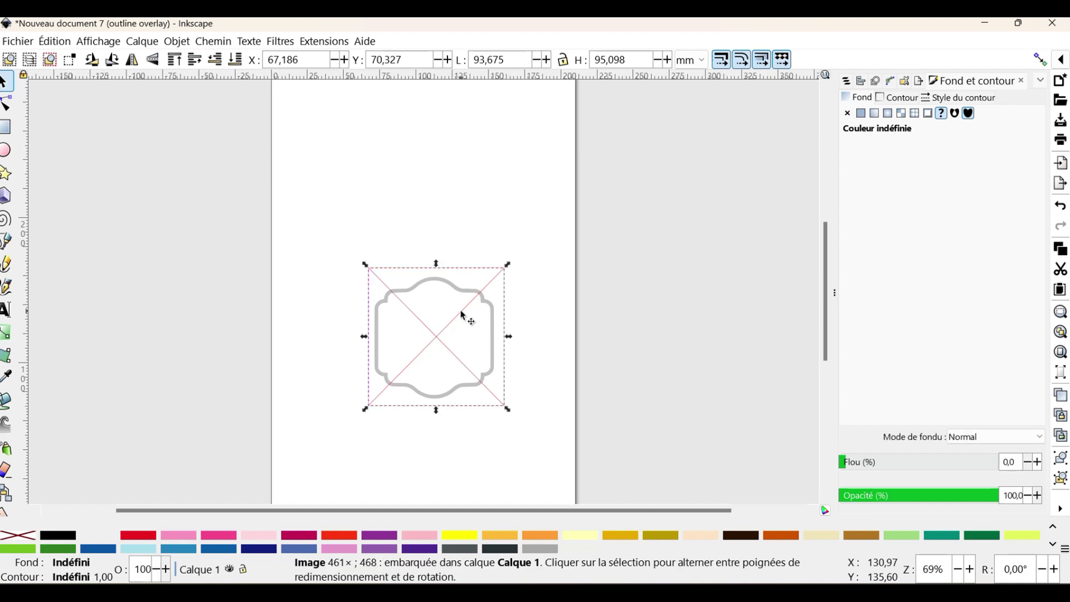
{"action": "right_click", "coordinate": [462, 315]}
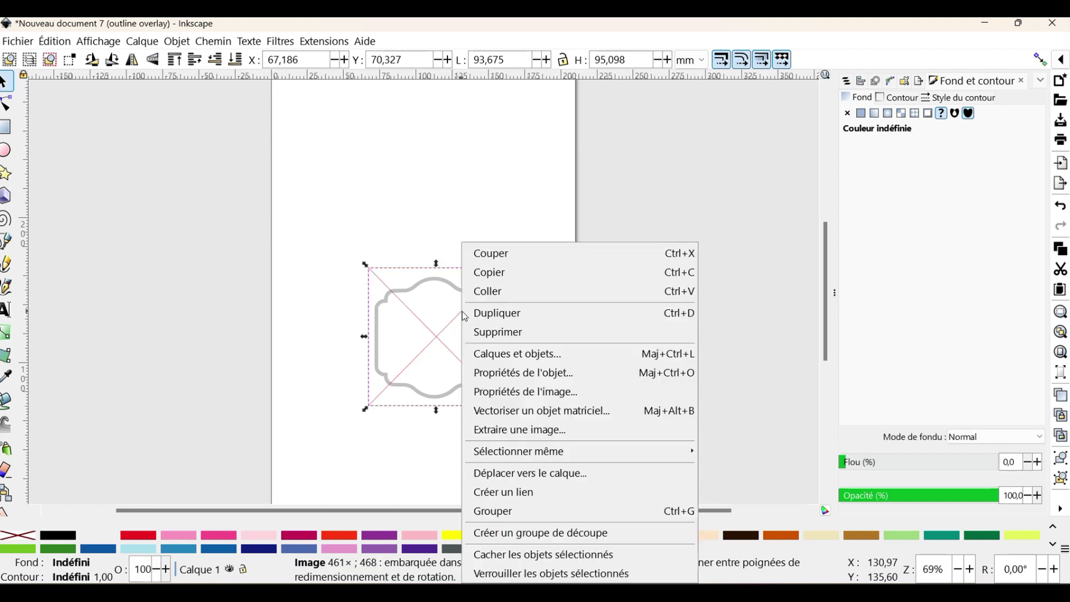
{"action": "left_click", "coordinate": [562, 416]}
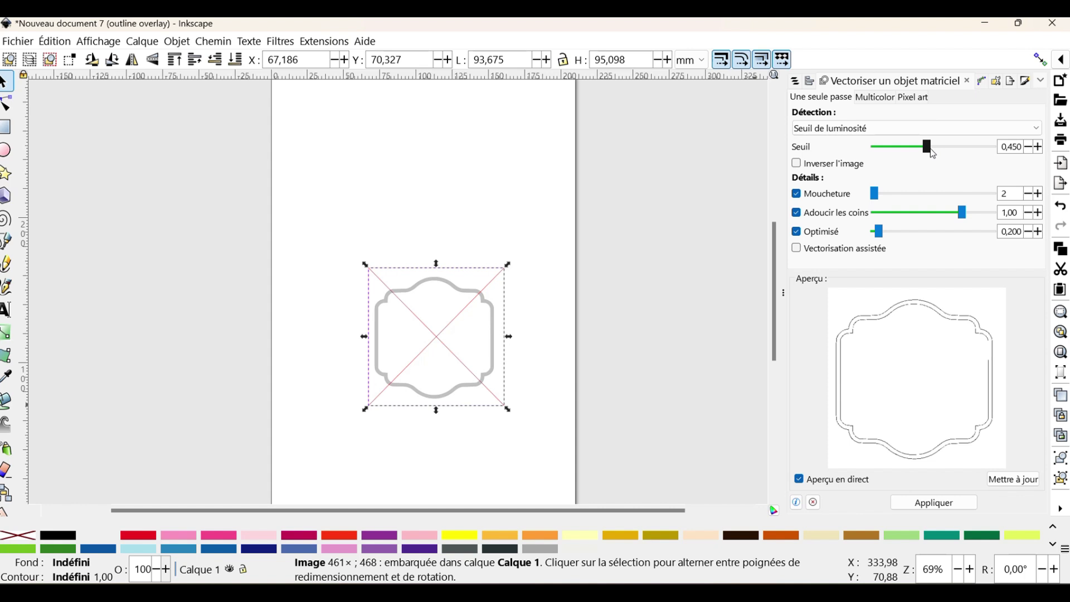
{"action": "left_click_drag", "start_coordinate": [932, 152], "coordinate": [940, 155]}
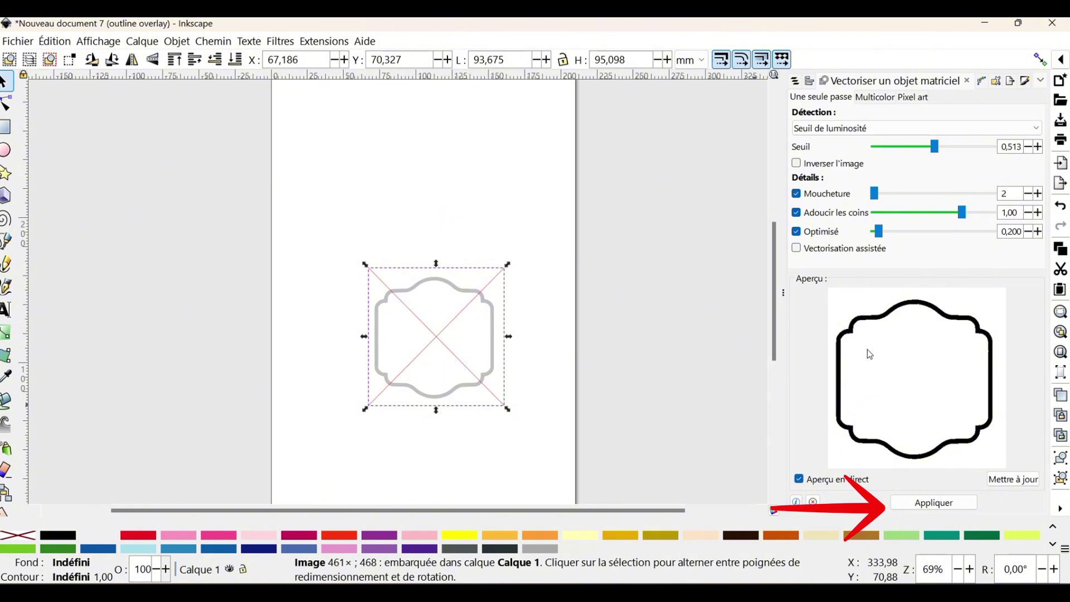
{"action": "left_click", "coordinate": [933, 502]}
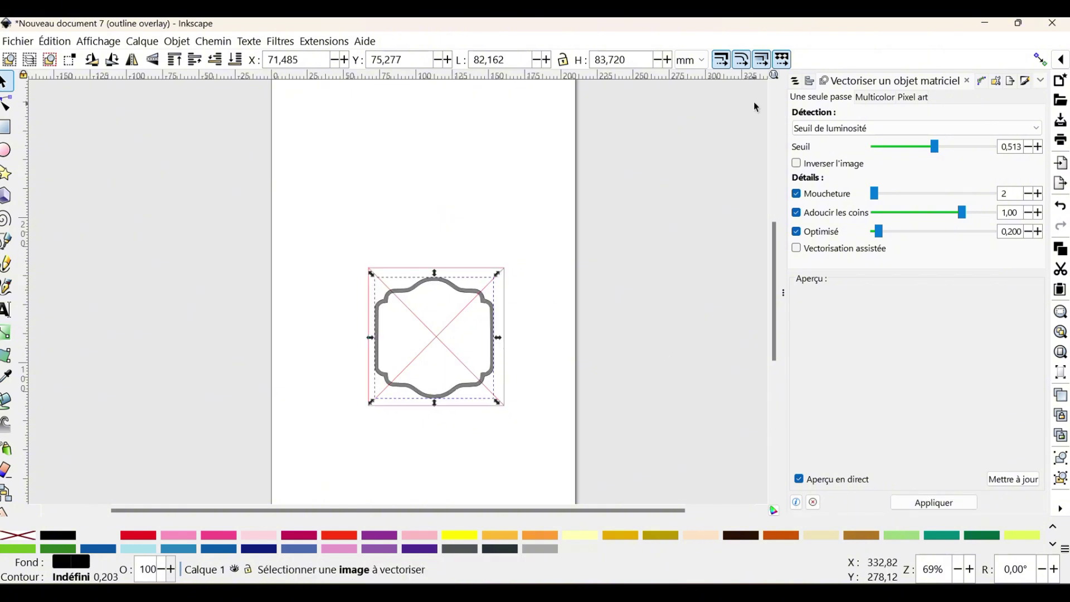
Delete the original bitmap image6975 from the layer, keeping only the traced path
{"action": "left_click", "coordinate": [796, 82]}
{"action": "left_click", "coordinate": [843, 143]}
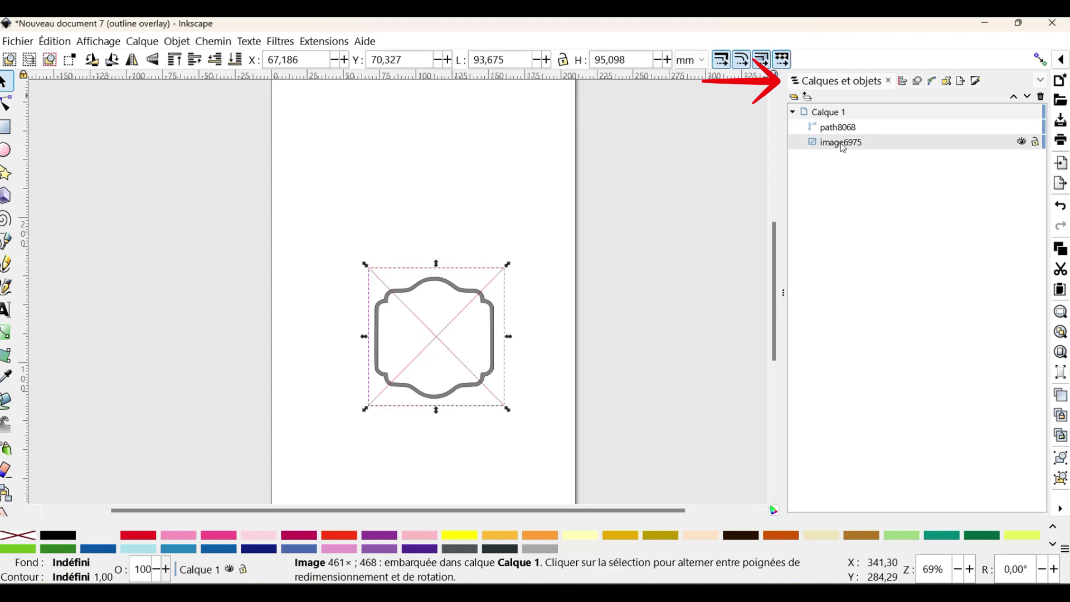
{"action": "right_click", "coordinate": [844, 144]}
{"action": "left_click", "coordinate": [697, 233]}
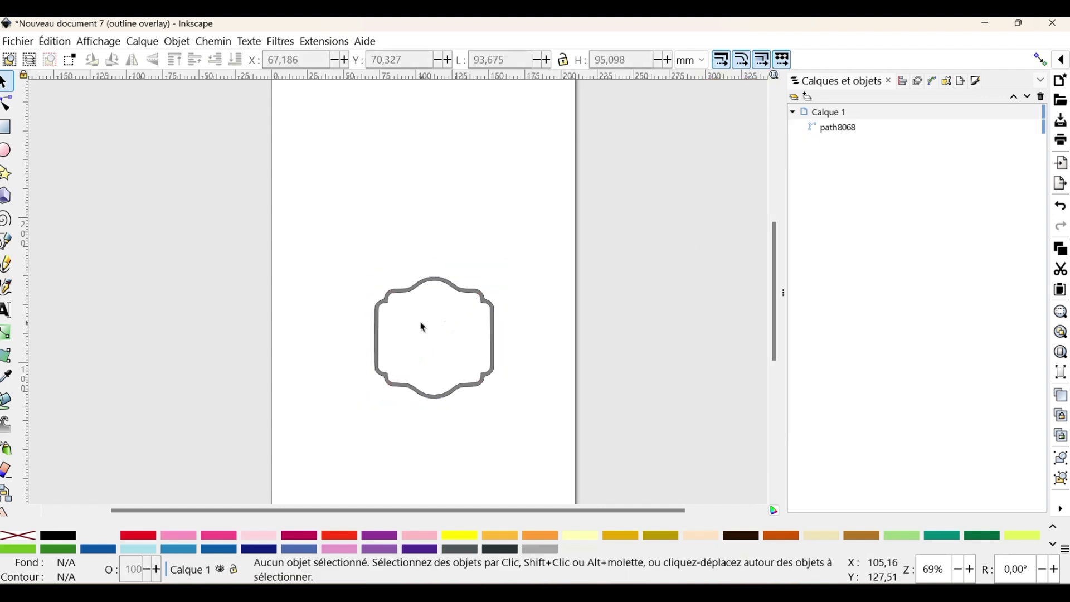
Move the traced frame slightly upward and set its height to 80 mm with proportions locked
{"action": "left_click_drag", "start_coordinate": [422, 282], "coordinate": [418, 254]}
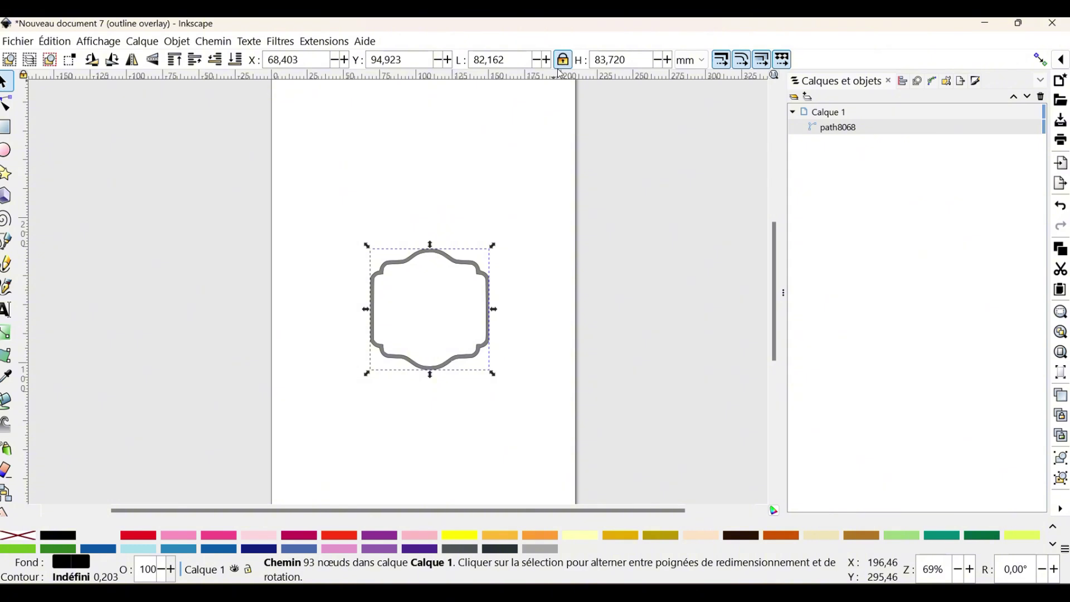
{"action": "left_click", "coordinate": [653, 61]}
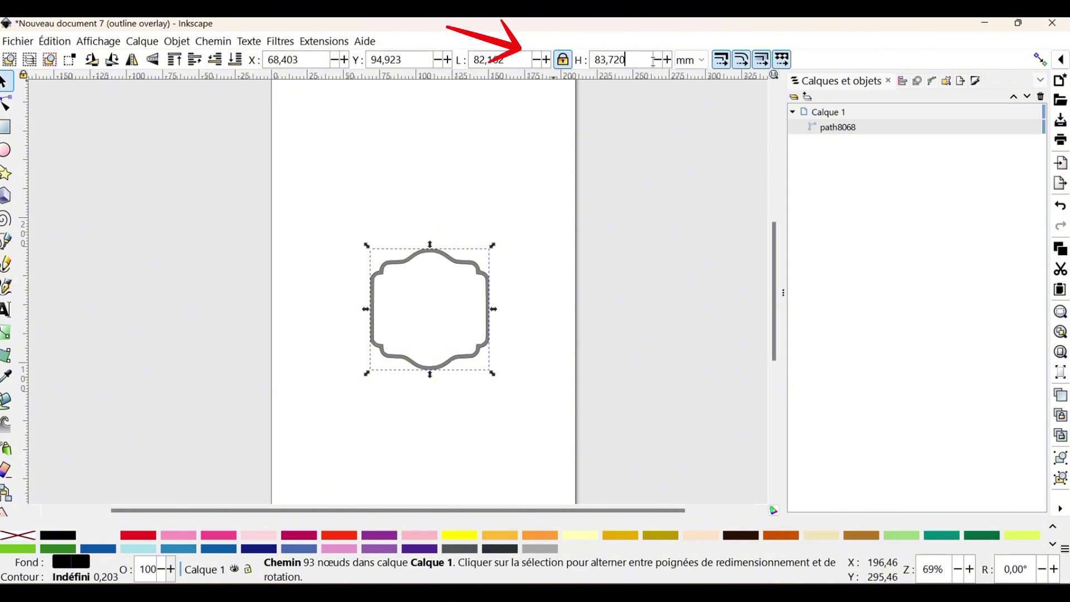
{"action": "left_click_drag", "start_coordinate": [653, 61], "coordinate": [594, 61]}
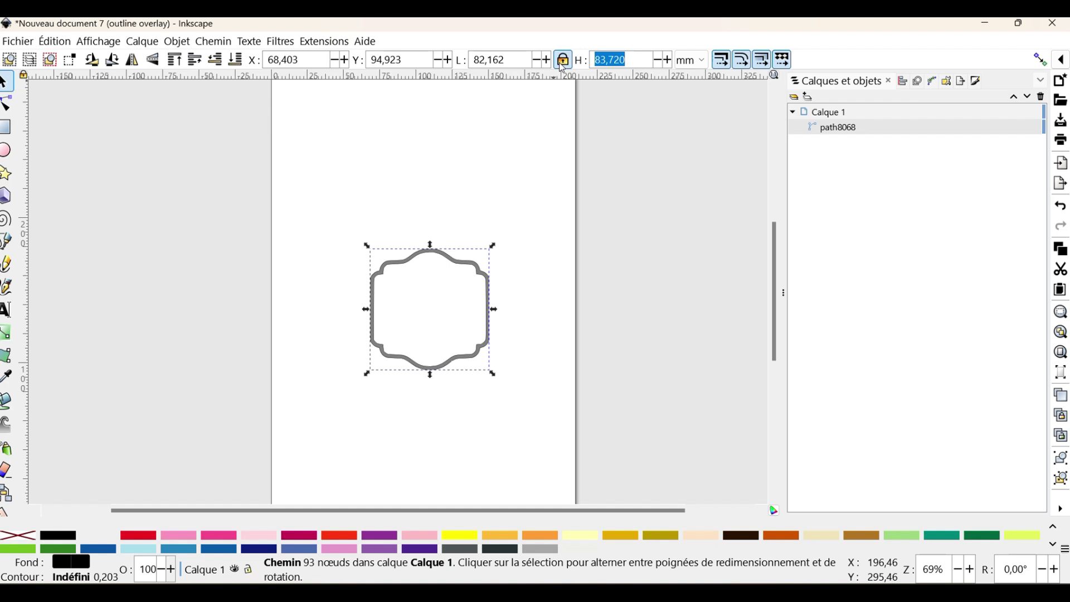
{"action": "type", "text": "80"}
{"action": "key", "text": "Return"}
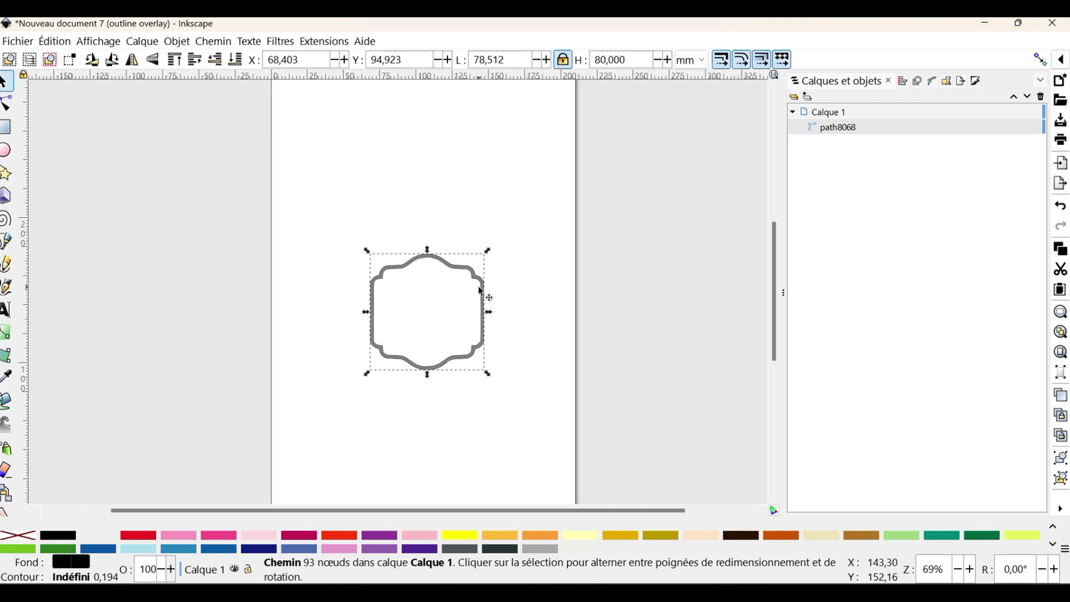
{"action": "left_click", "coordinate": [13, 43]}
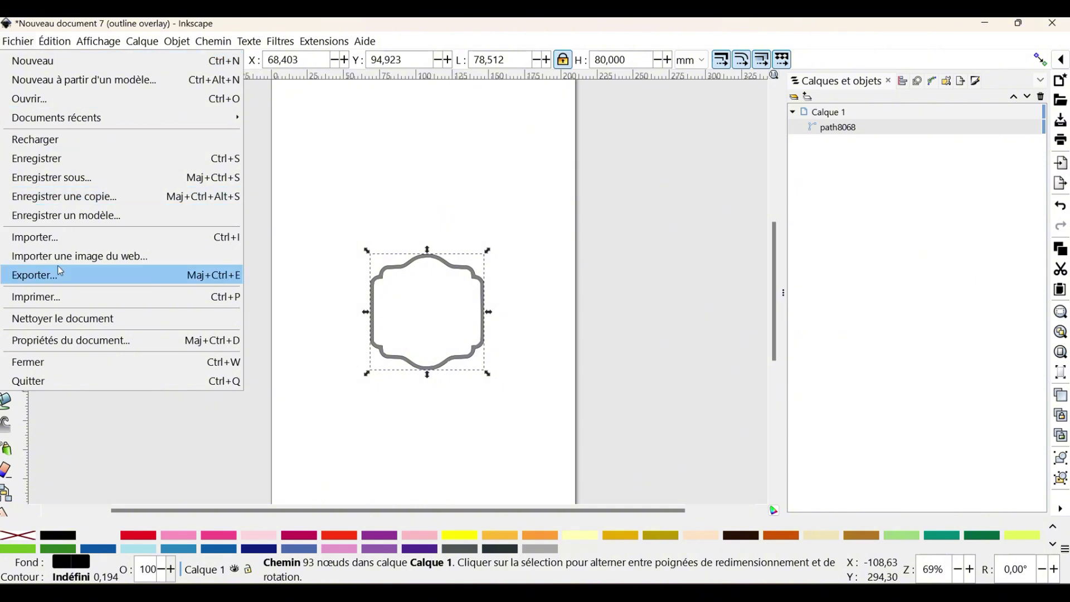
{"action": "left_click", "coordinate": [56, 343]}
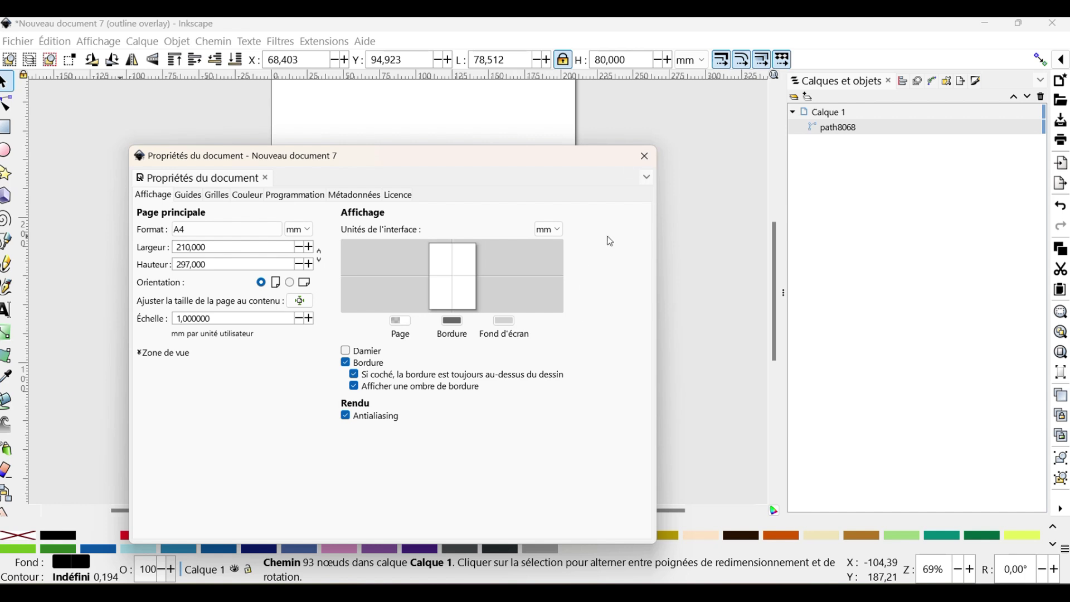
{"action": "left_click", "coordinate": [645, 156]}
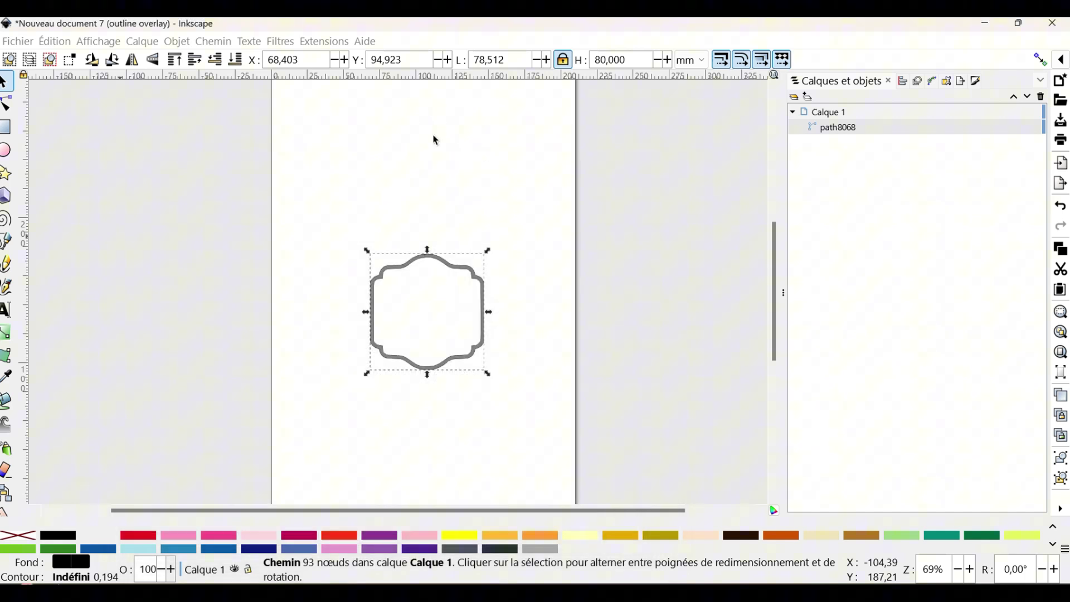
Set the document's page size to 100 mm wide and 100 mm high
{"action": "left_click", "coordinate": [28, 41]}
{"action": "left_click", "coordinate": [41, 344]}
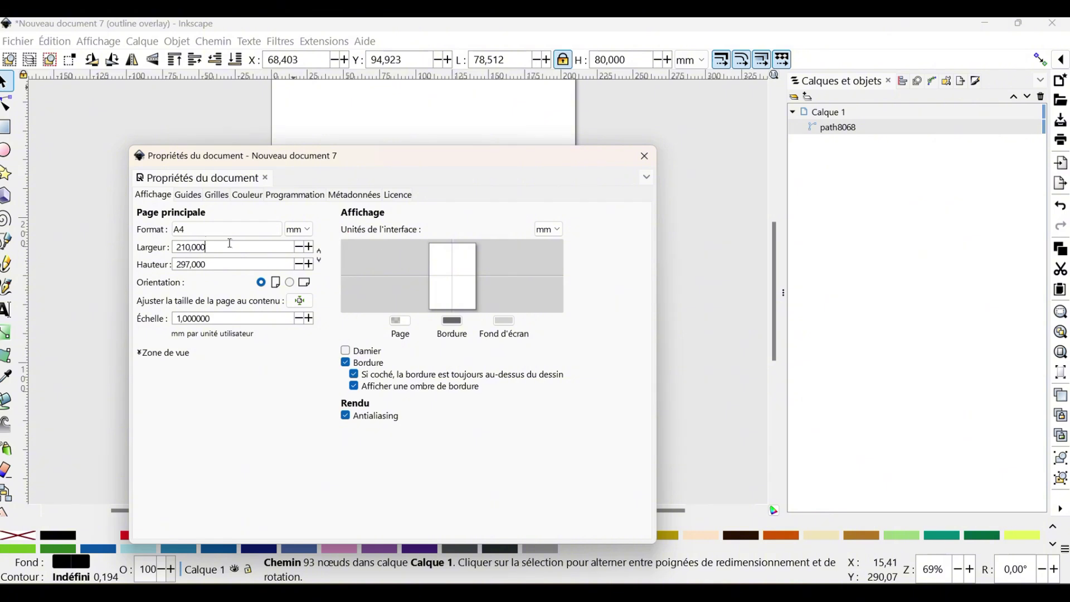
{"action": "triple_click", "coordinate": [230, 245]}
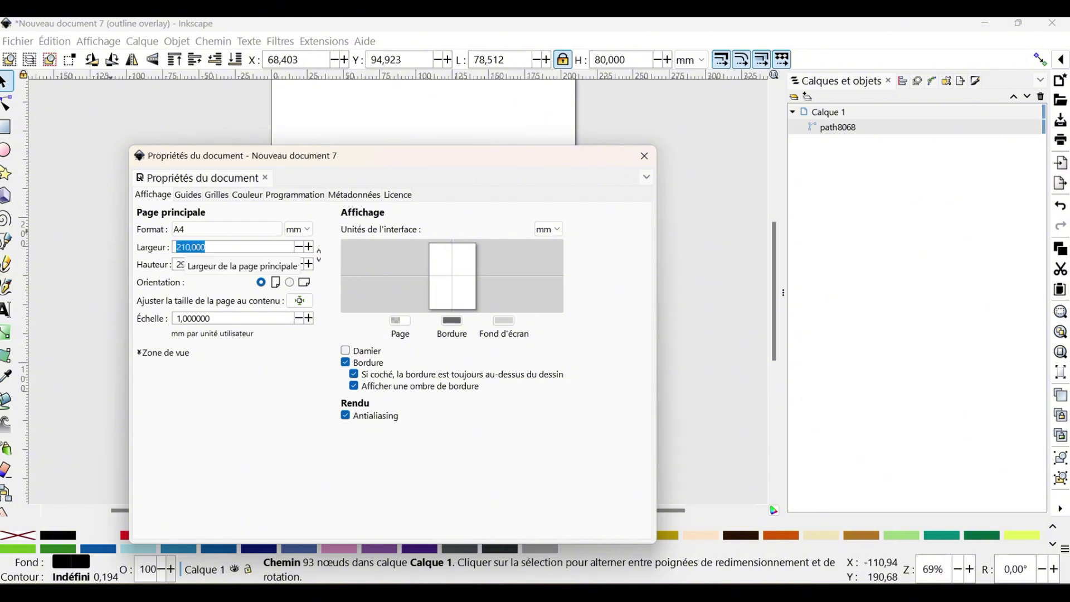
{"action": "type", "text": "100"}
{"action": "key", "text": "Tab"}
{"action": "type", "text": "1"}
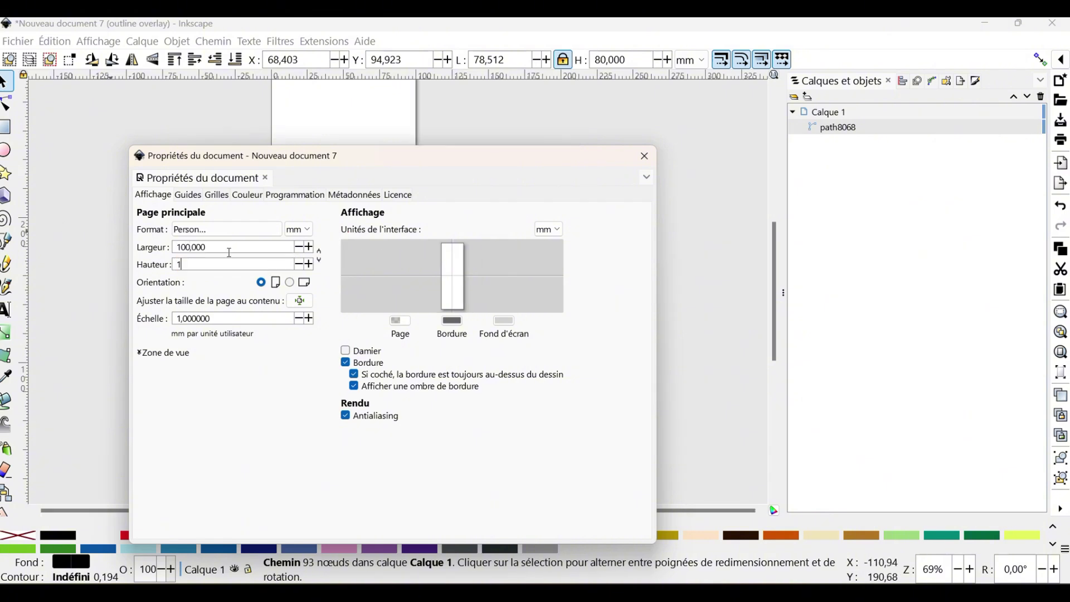
{"action": "type", "text": "00"}
{"action": "key", "text": "Tab"}
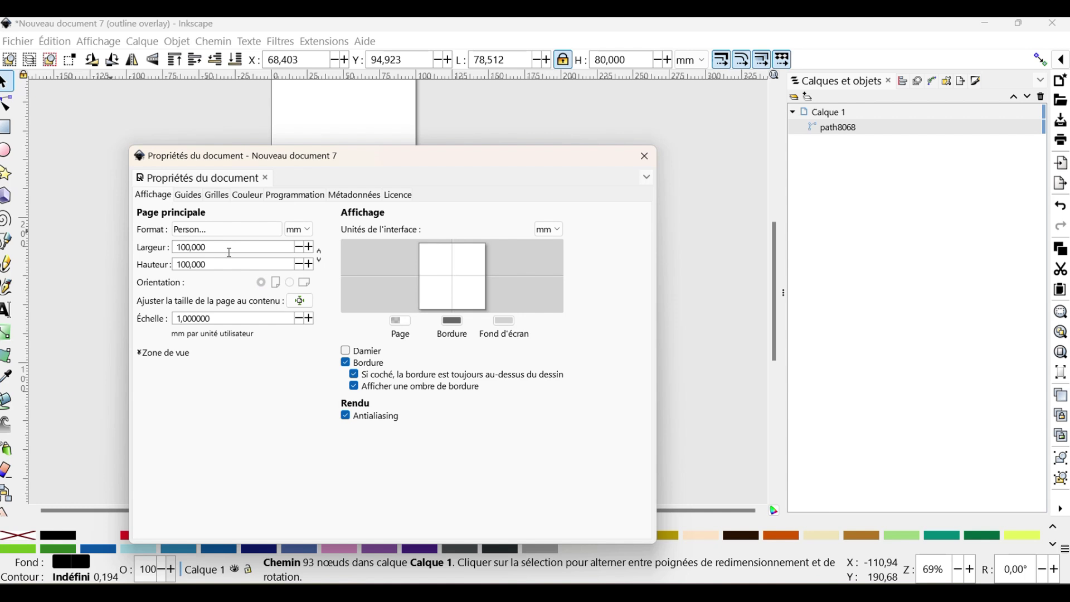
{"action": "left_click", "coordinate": [645, 156]}
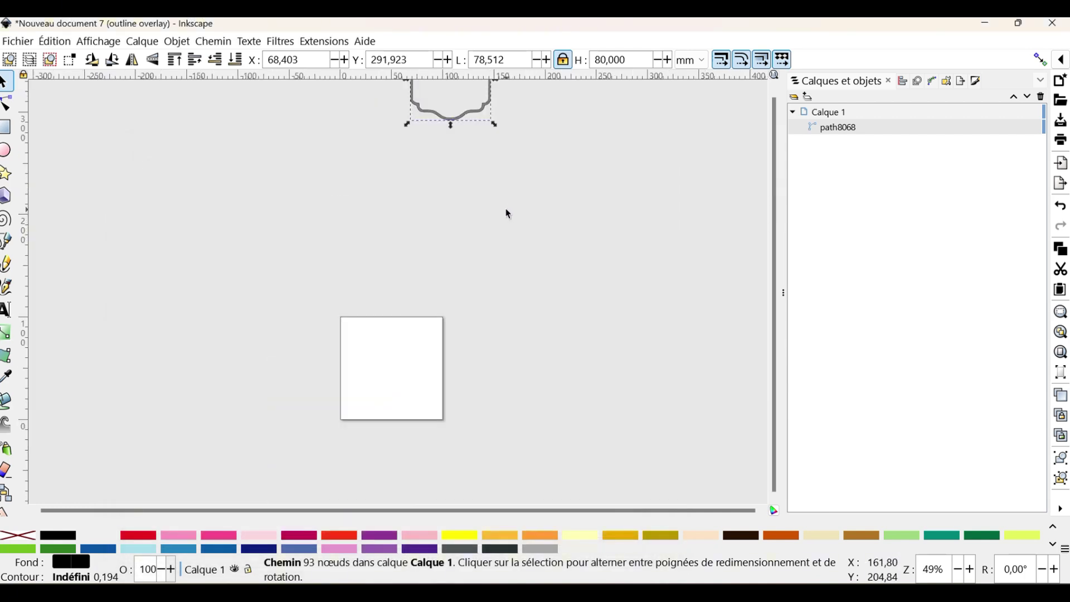
Move the traced frame onto the resized page, roughly centred, and deselect it
{"action": "scroll", "coordinate": [509, 214], "scroll_direction": "down", "scroll_amount": 1}
{"action": "left_click_drag", "start_coordinate": [476, 146], "coordinate": [435, 356]}
{"action": "left_click", "coordinate": [470, 374]}
{"action": "scroll", "coordinate": [466, 375], "scroll_direction": "up", "scroll_amount": 3}
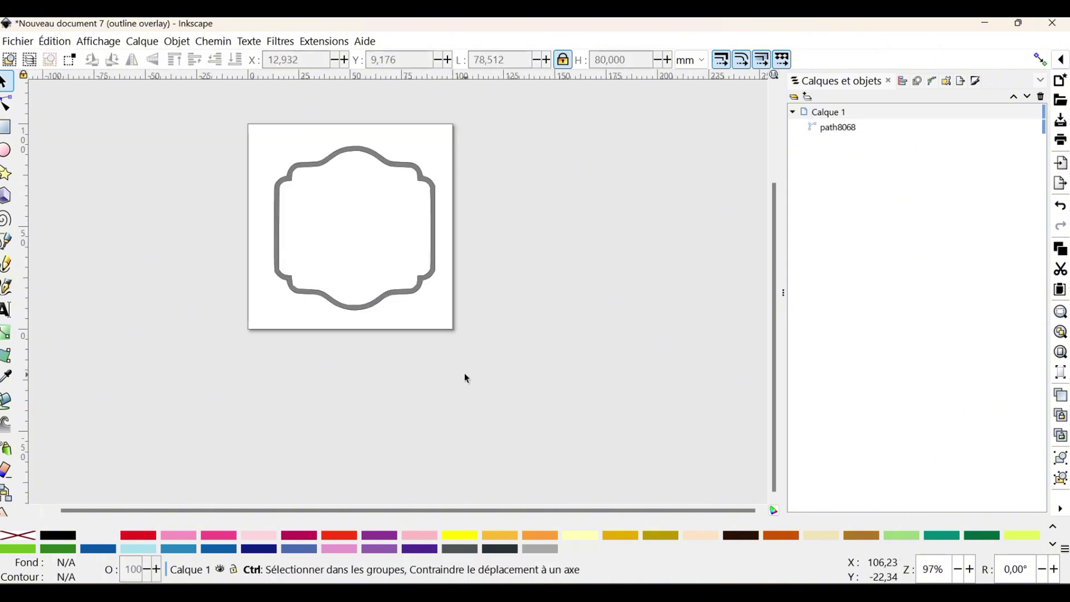
{"action": "scroll", "coordinate": [440, 372], "scroll_direction": "up", "scroll_amount": 1}
{"action": "scroll", "coordinate": [439, 370], "scroll_direction": "up", "scroll_amount": 4}
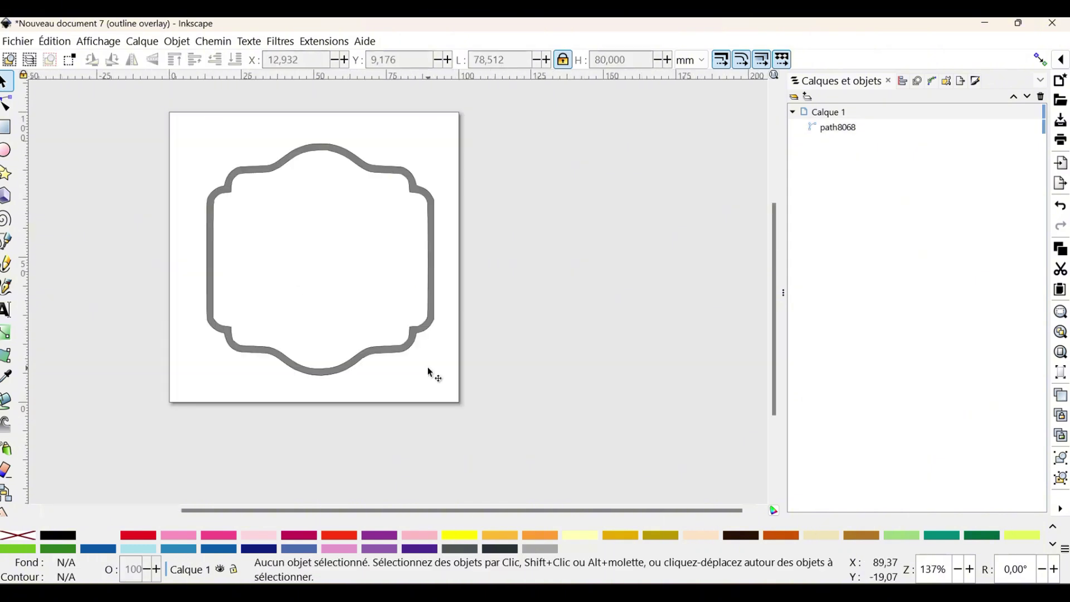
{"action": "scroll", "coordinate": [427, 367], "scroll_direction": "up", "scroll_amount": 2}
Import the letter C PNG as an embedded image with default options and move it inside the frame, at about X 22.6, Y 22.2 mm
{"action": "left_click", "coordinate": [20, 45]}
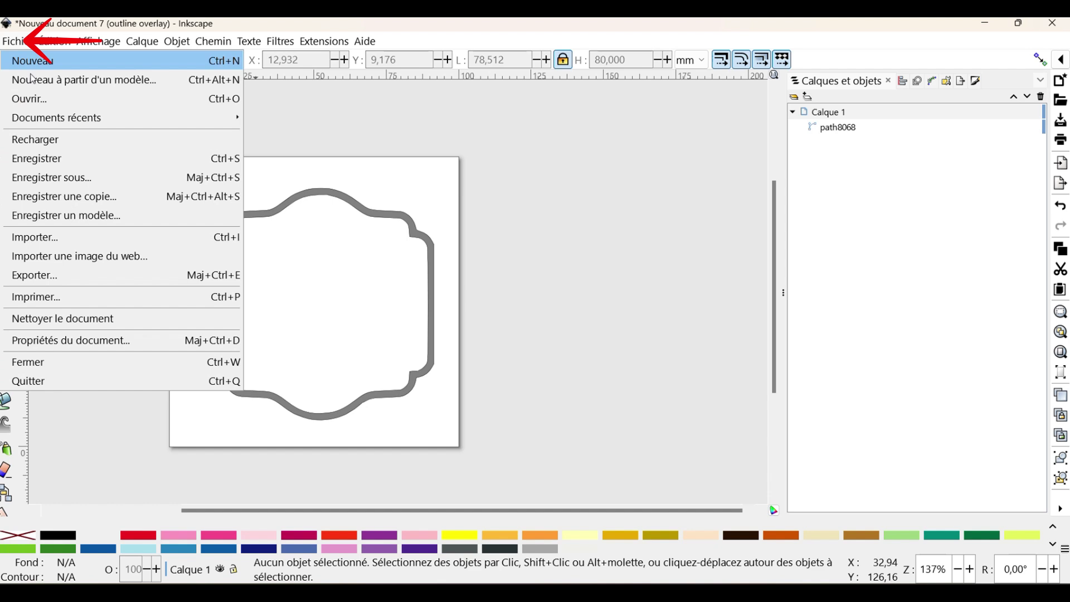
{"action": "left_click", "coordinate": [53, 235]}
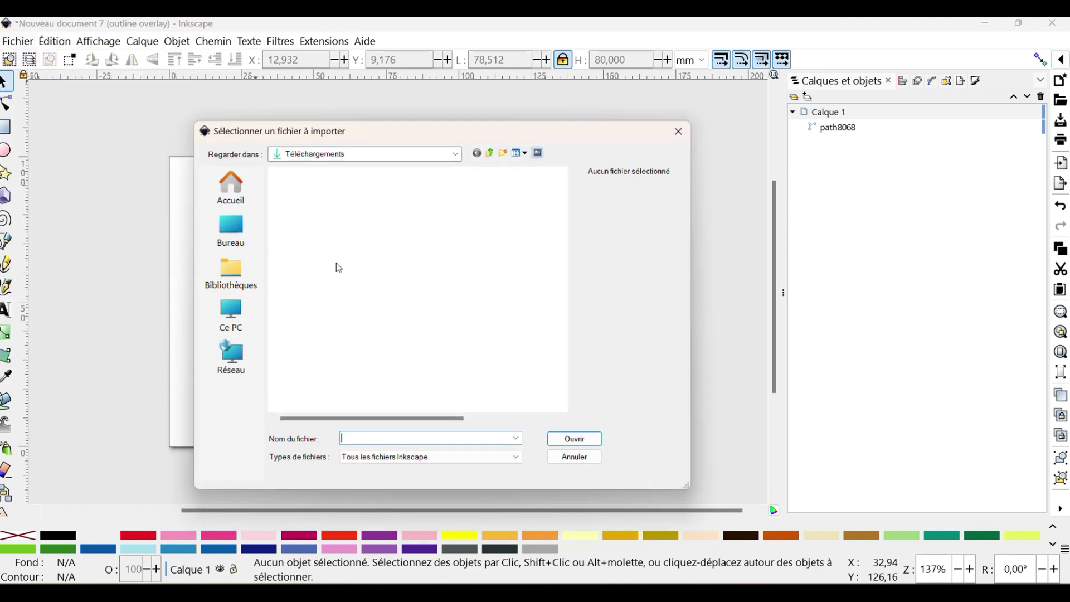
{"action": "double_click", "coordinate": [463, 298]}
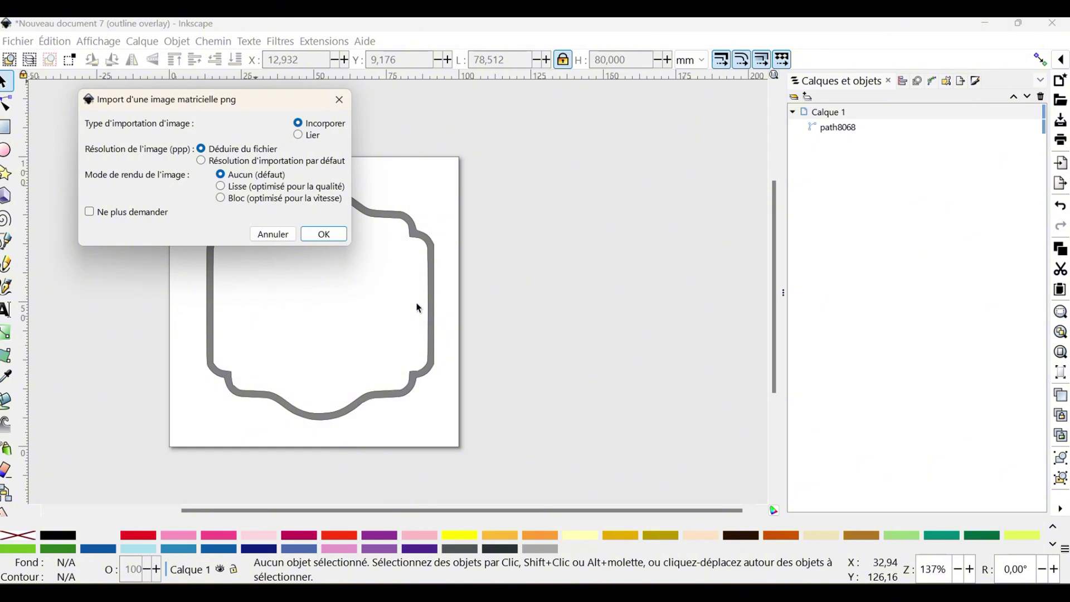
{"action": "left_click", "coordinate": [325, 235]}
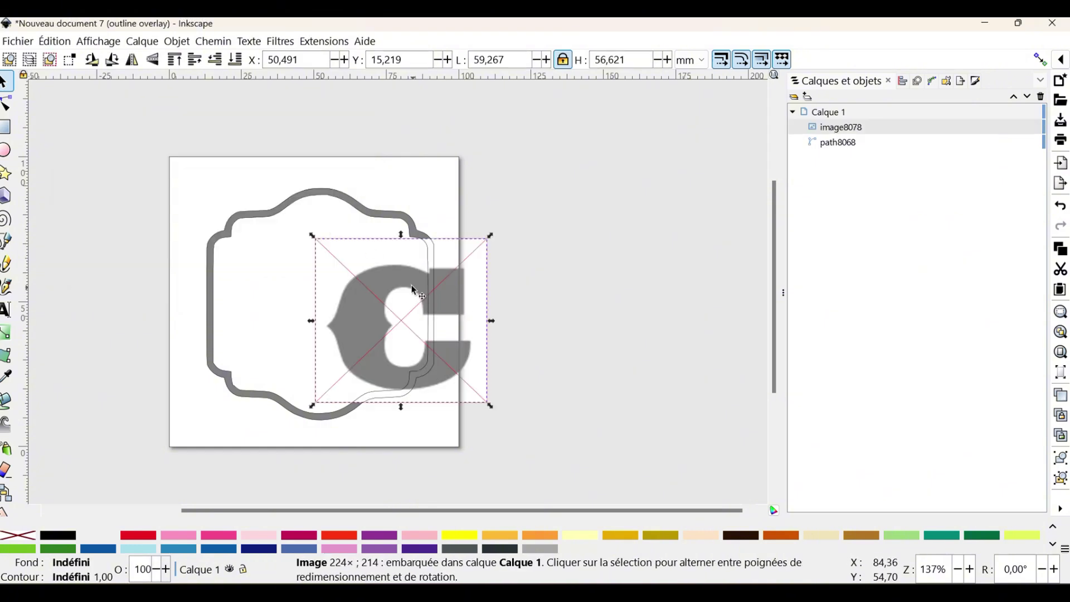
{"action": "left_click_drag", "start_coordinate": [407, 283], "coordinate": [329, 263]}
Vectorize the letter C image in a single pass using a brightness threshold of 0.416
{"action": "right_click", "coordinate": [337, 260]}
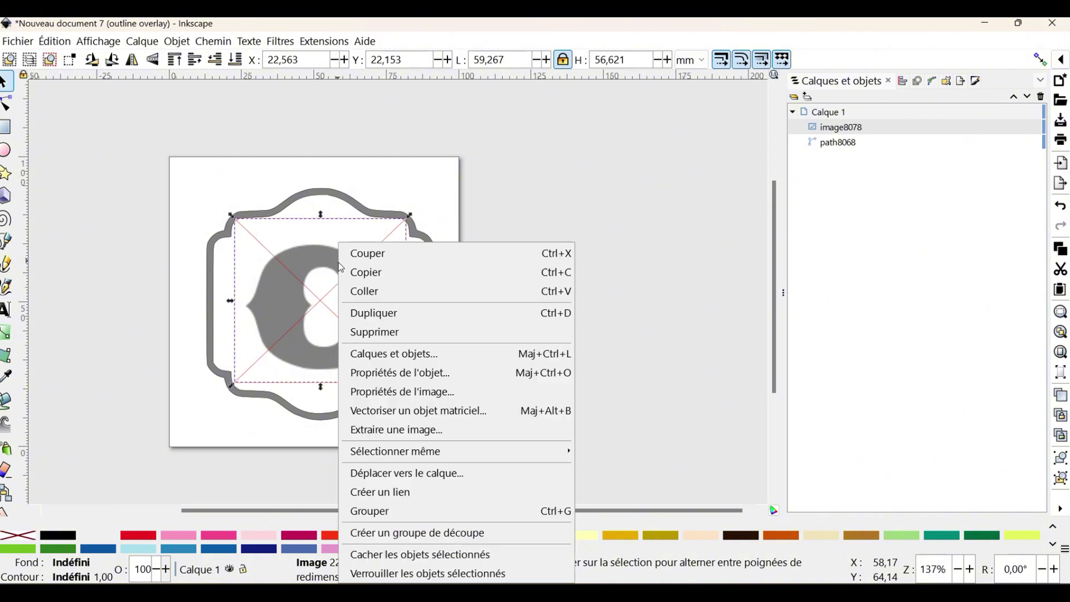
{"action": "left_click", "coordinate": [396, 418]}
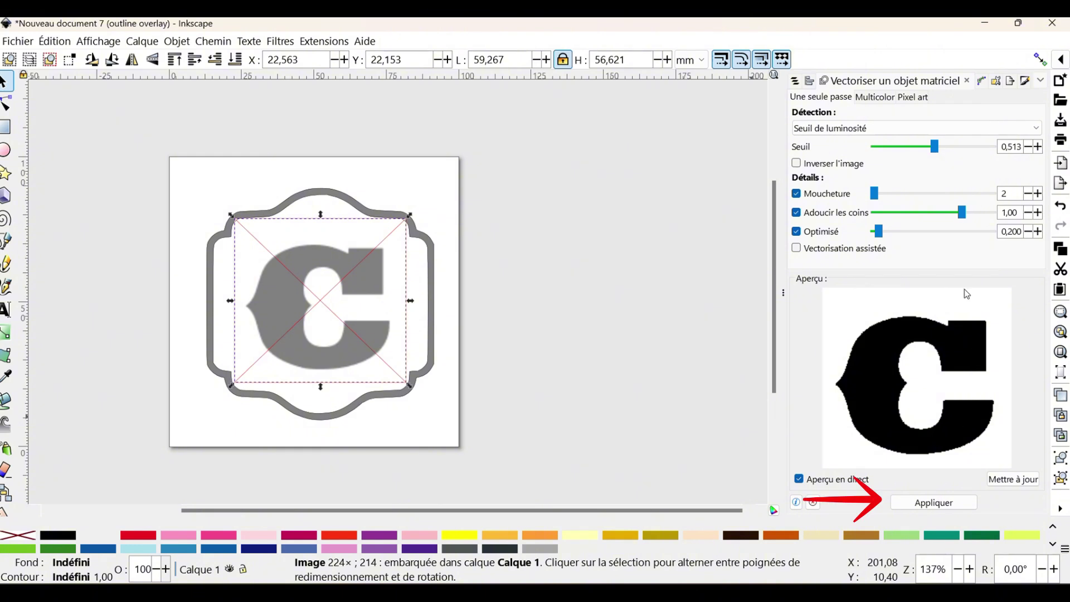
{"action": "left_click_drag", "start_coordinate": [931, 145], "coordinate": [923, 146]}
{"action": "left_click", "coordinate": [936, 504]}
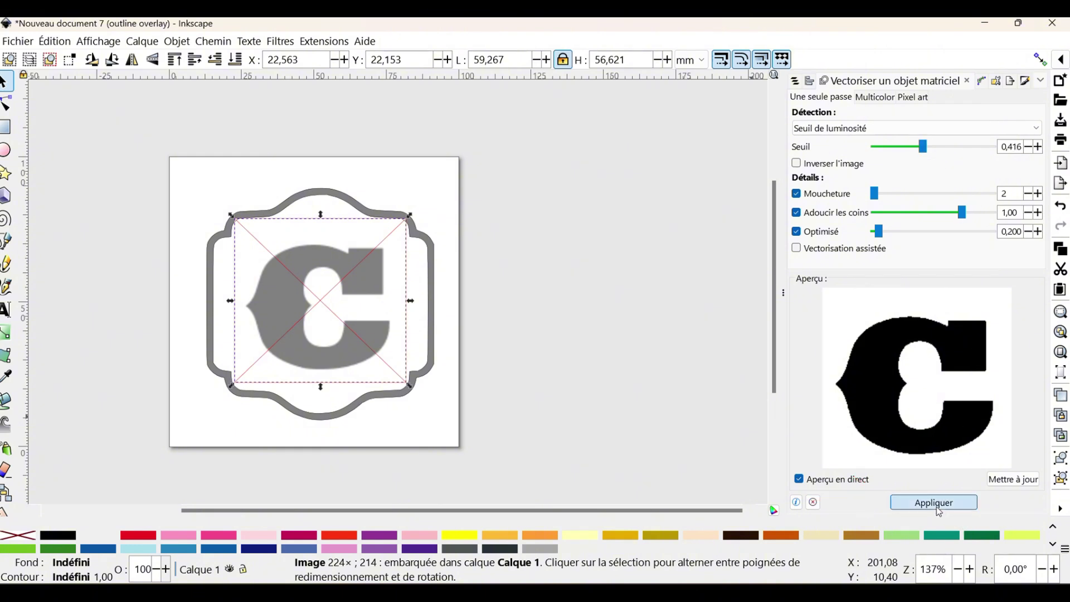
Delete the original bitmap image8078 from the layer, keeping the traced letter and the frame
{"action": "left_click", "coordinate": [796, 83]}
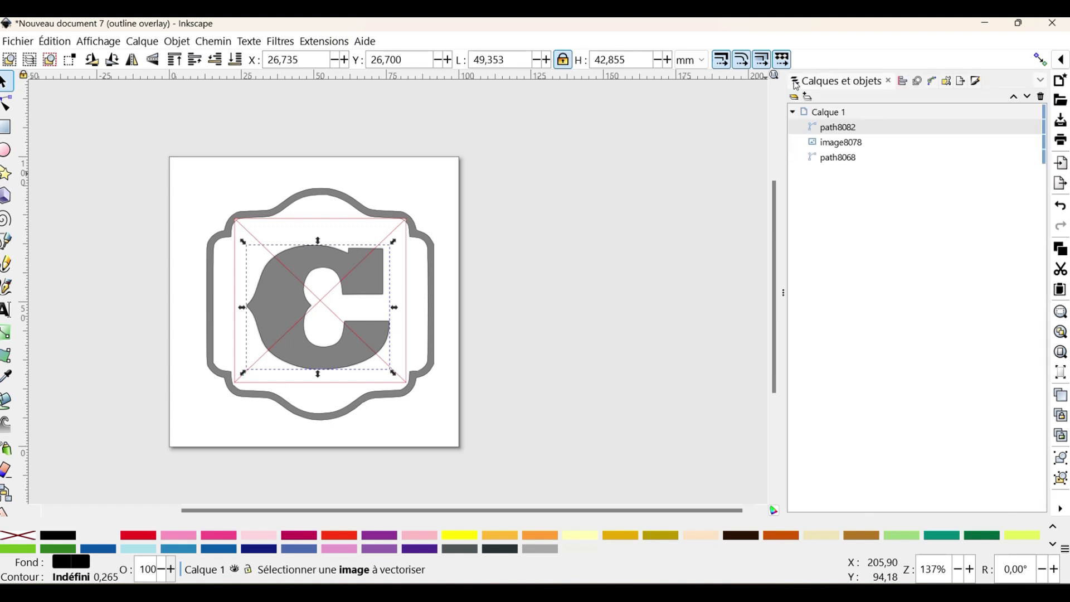
{"action": "left_click", "coordinate": [836, 143]}
{"action": "right_click", "coordinate": [835, 143]}
{"action": "left_click", "coordinate": [869, 233]}
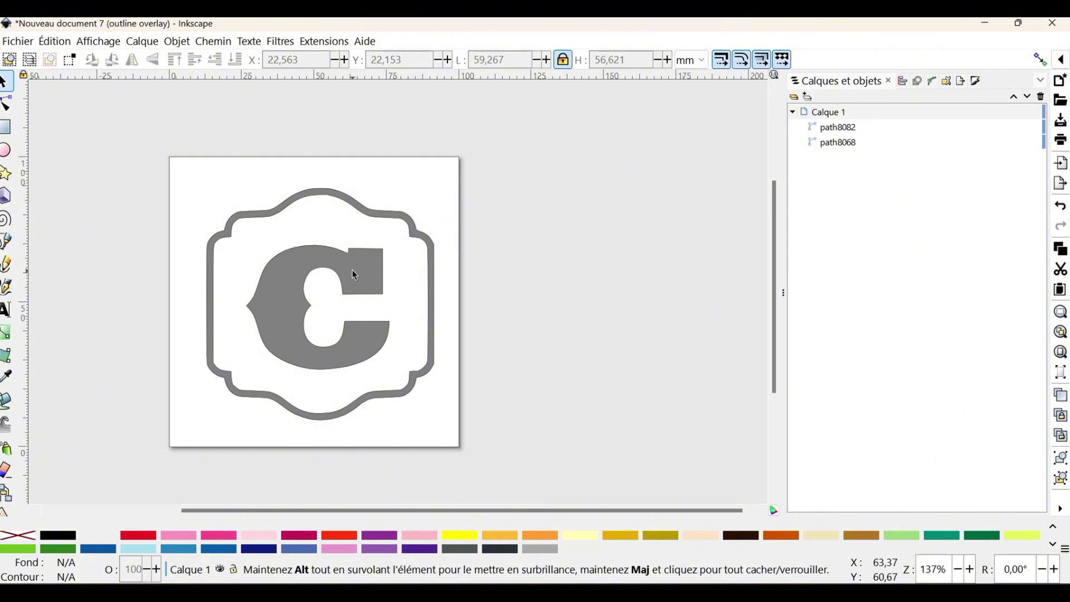
Centre the frame and the letter C horizontally and vertically relative to the page, and deselect them
{"action": "left_click_drag", "start_coordinate": [179, 147], "coordinate": [525, 462]}
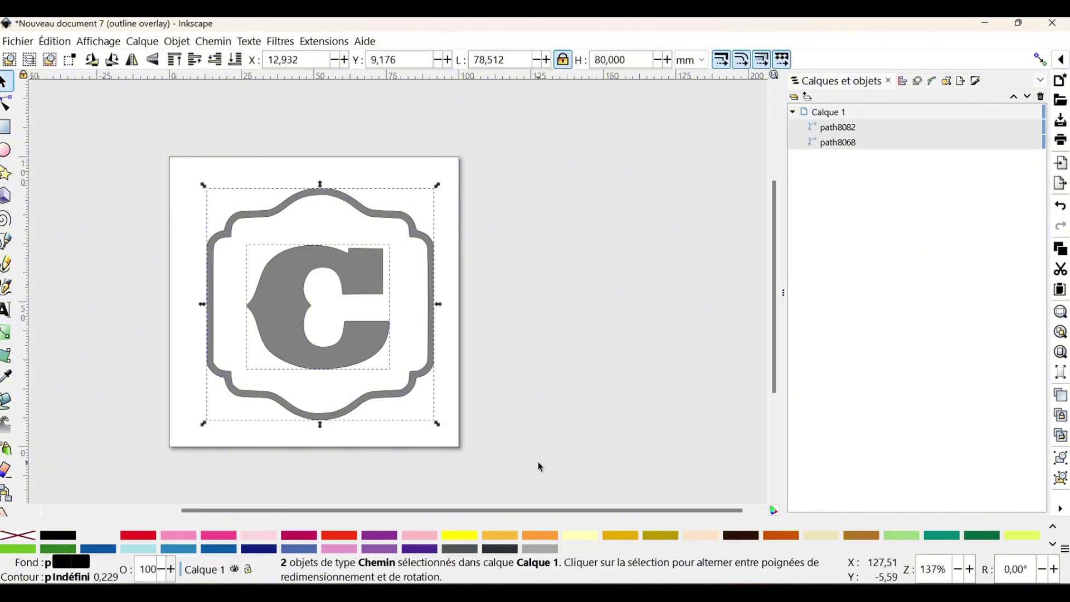
{"action": "left_click", "coordinate": [1061, 508]}
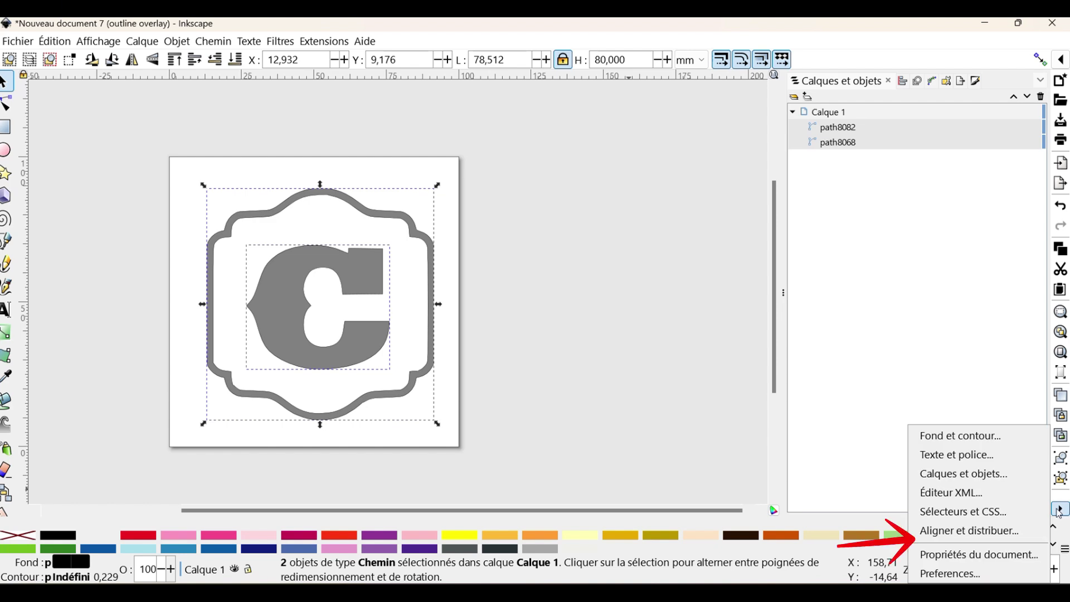
{"action": "left_click", "coordinate": [959, 531]}
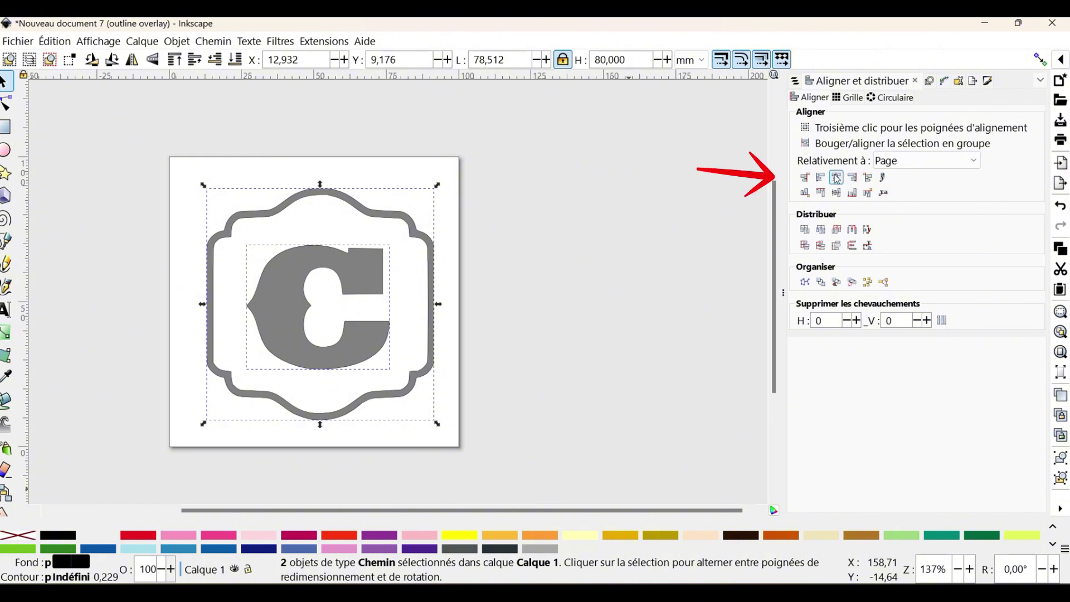
{"action": "left_click", "coordinate": [836, 178]}
{"action": "left_click", "coordinate": [836, 194]}
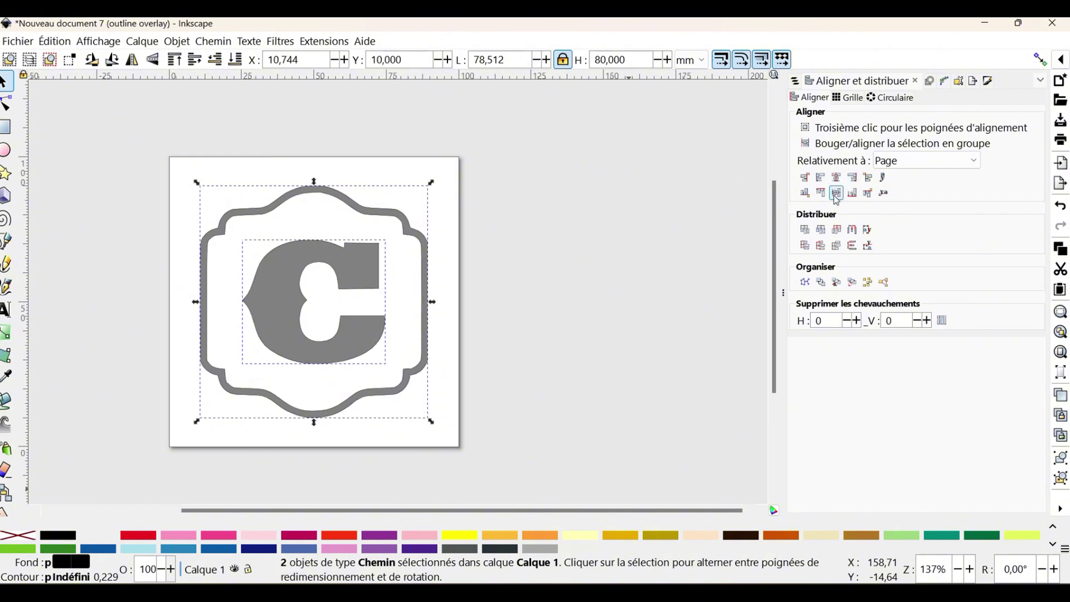
{"action": "left_click", "coordinate": [634, 354]}
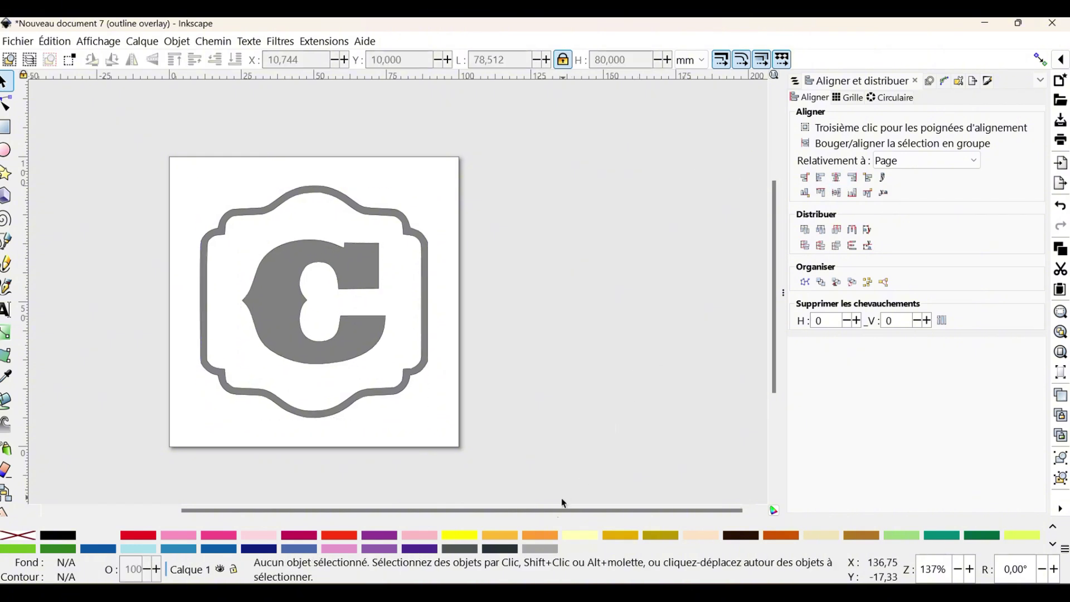
Break the traced frame path apart into separate outer and inner contours
{"action": "left_click_drag", "start_coordinate": [542, 513], "coordinate": [416, 501]}
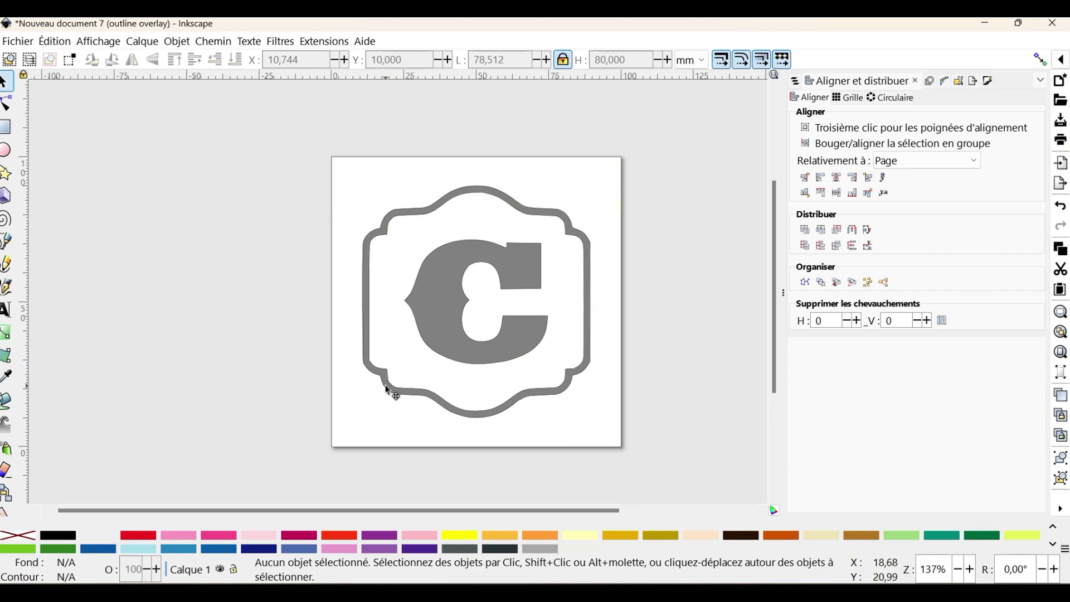
{"action": "left_click", "coordinate": [389, 392]}
{"action": "key", "text": "ctrl+shift+l"}
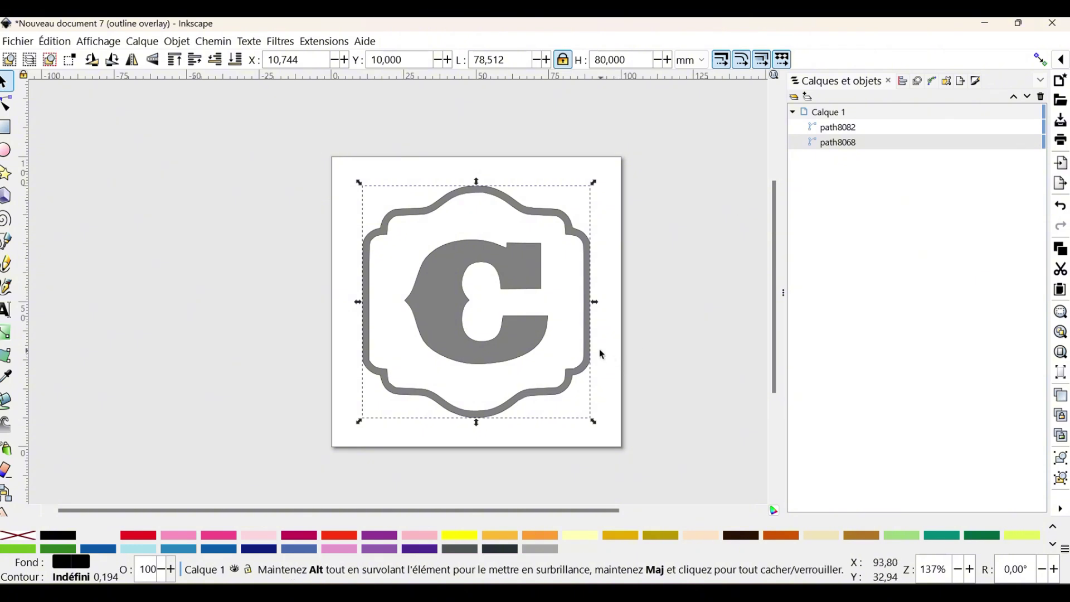
{"action": "left_click", "coordinate": [200, 44]}
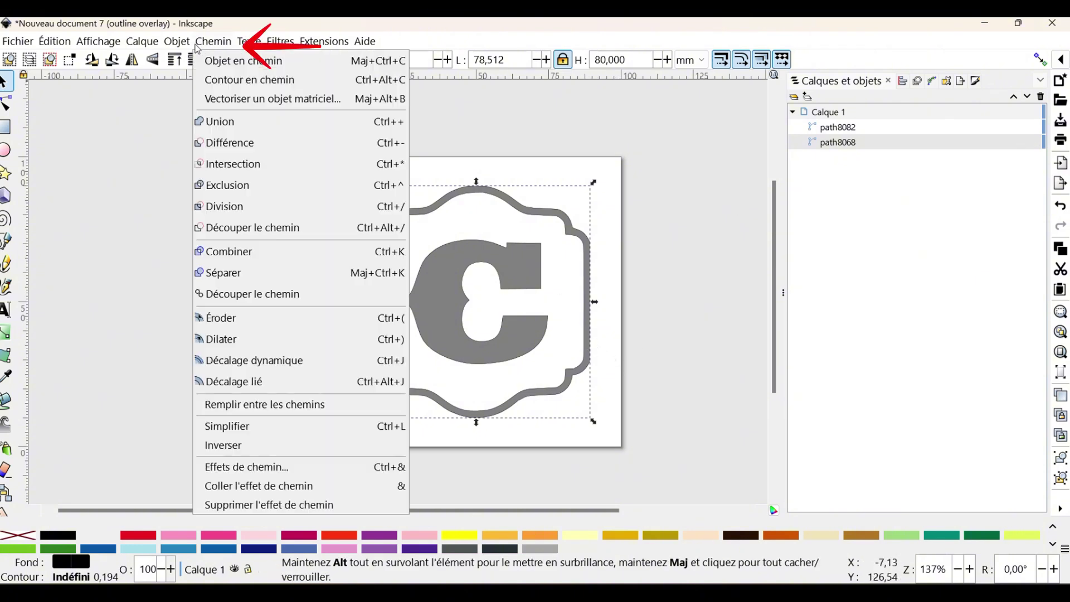
{"action": "left_click", "coordinate": [506, 201]}
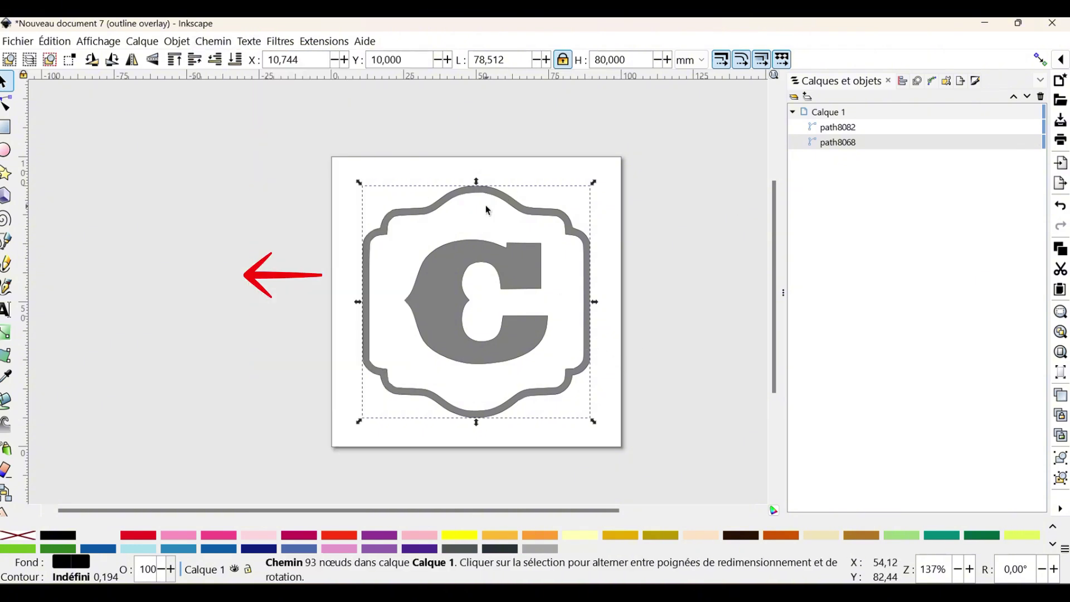
{"action": "scroll", "coordinate": [474, 201], "scroll_direction": "up", "scroll_amount": 3}
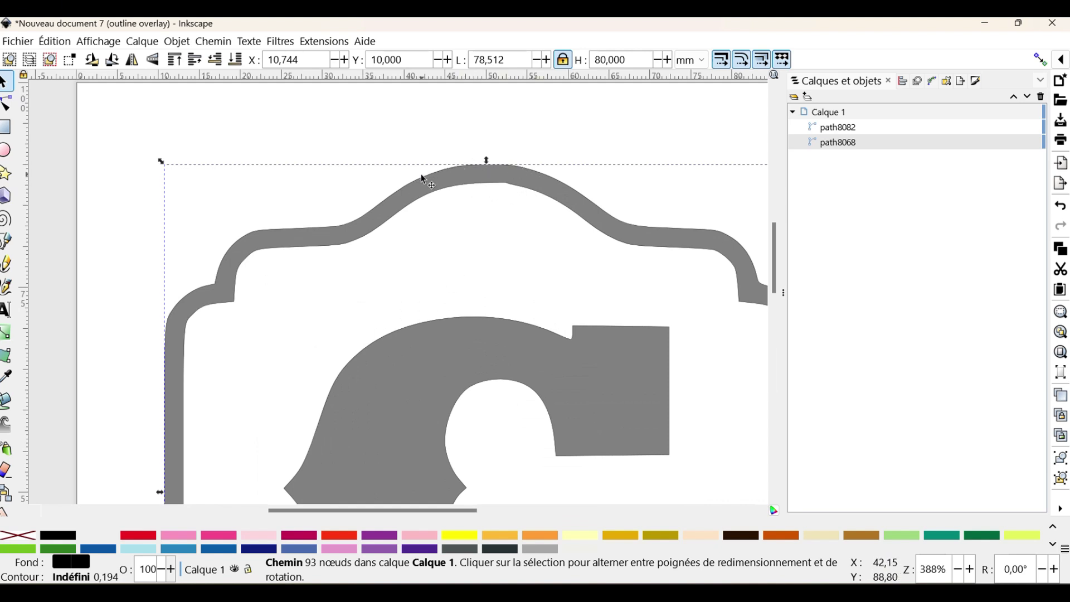
{"action": "scroll", "coordinate": [434, 190], "scroll_direction": "down", "scroll_amount": 3}
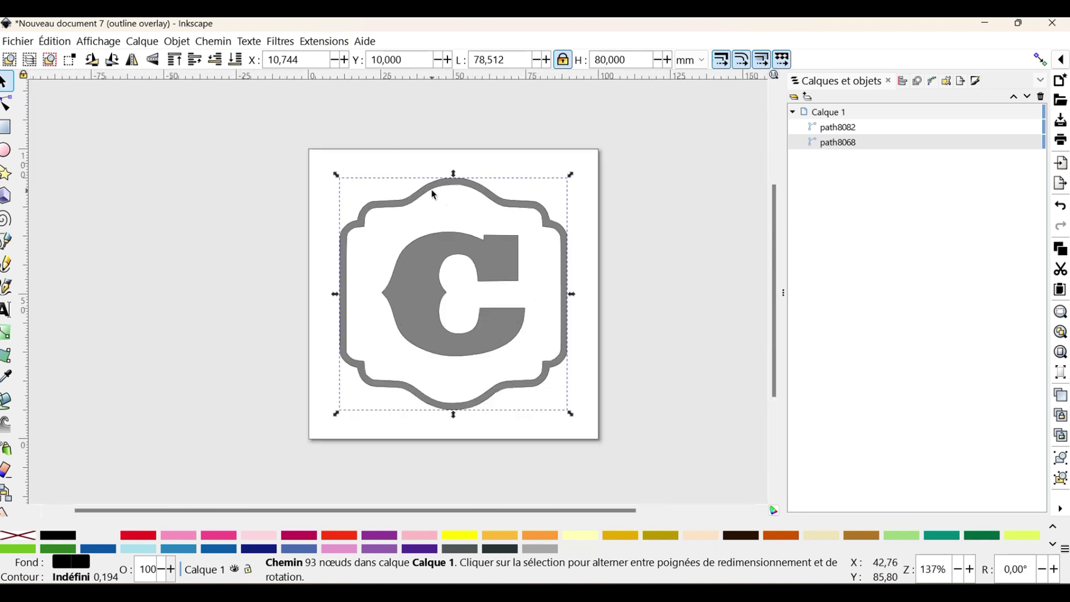
{"action": "left_click", "coordinate": [213, 42]}
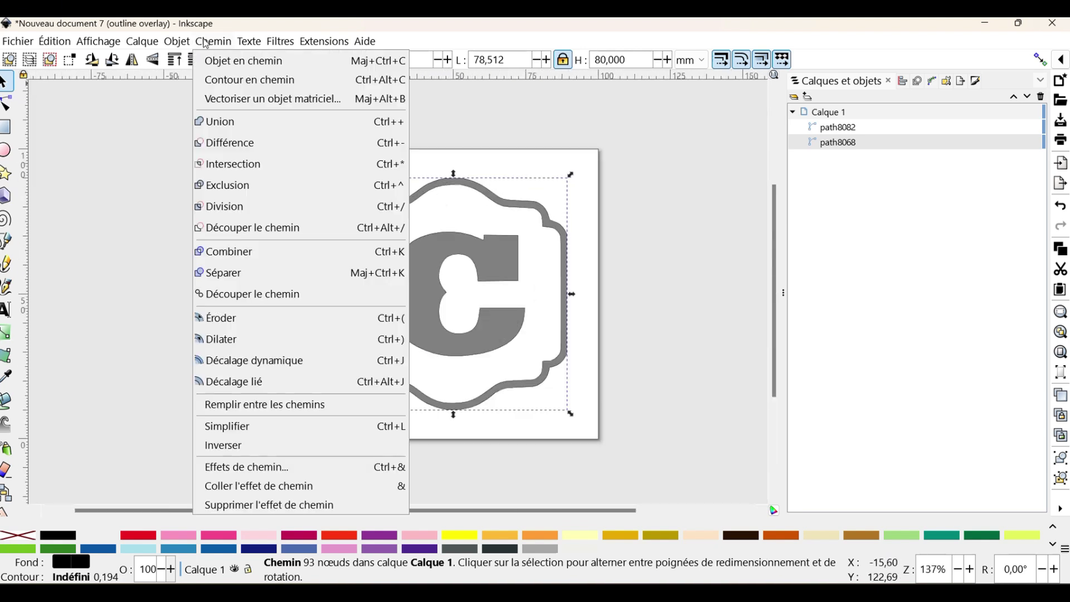
{"action": "left_click", "coordinate": [233, 256]}
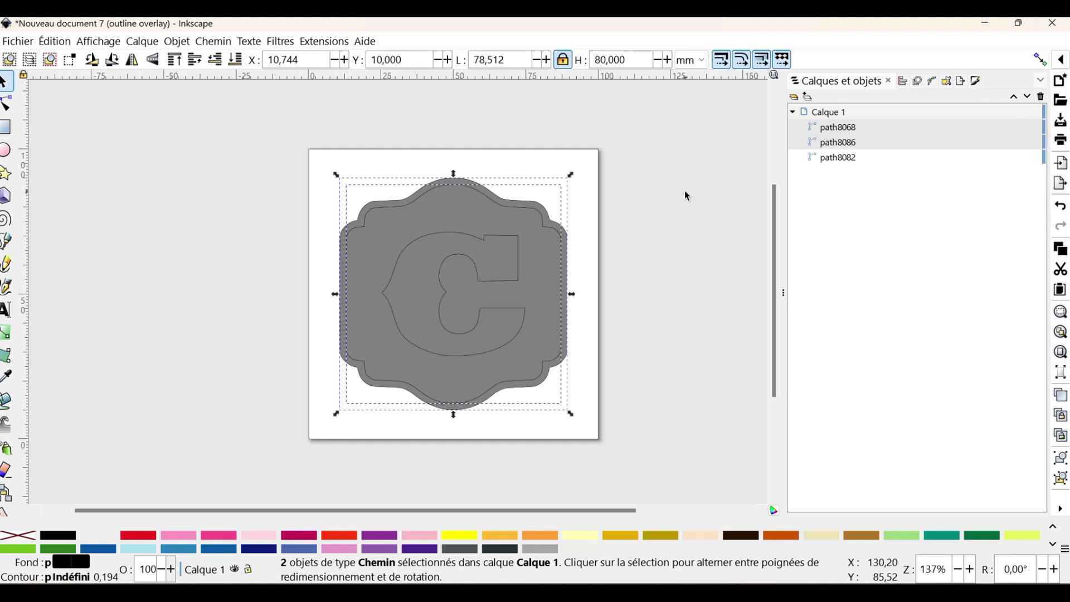
Delete the inner contour of the frame, keeping only the solid outer shape and the letter C
{"action": "key", "text": "Escape"}
{"action": "left_click", "coordinate": [539, 221]}
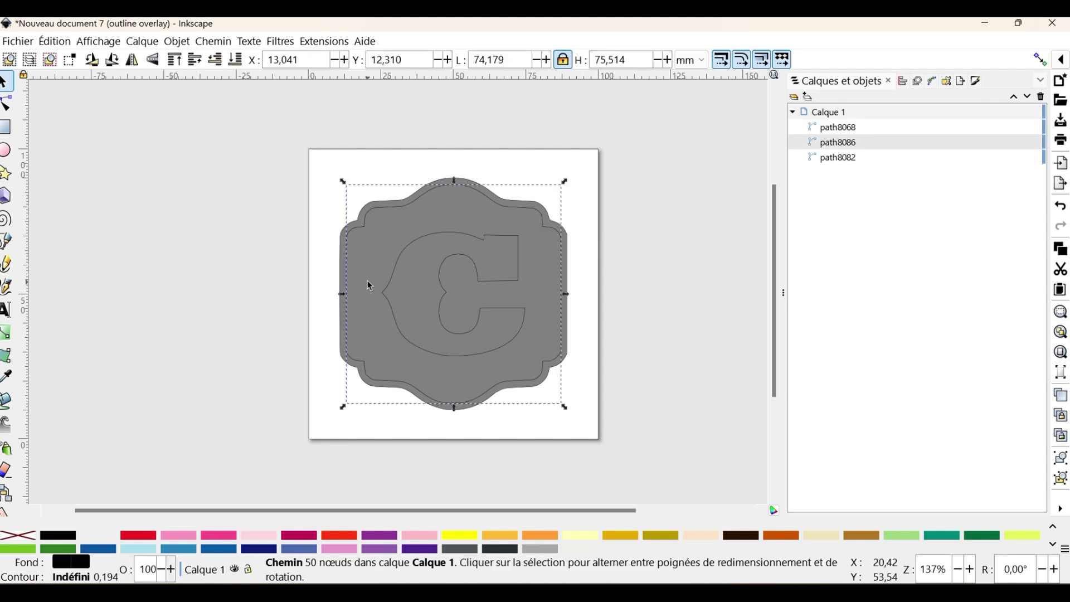
{"action": "key", "text": "Delete"}
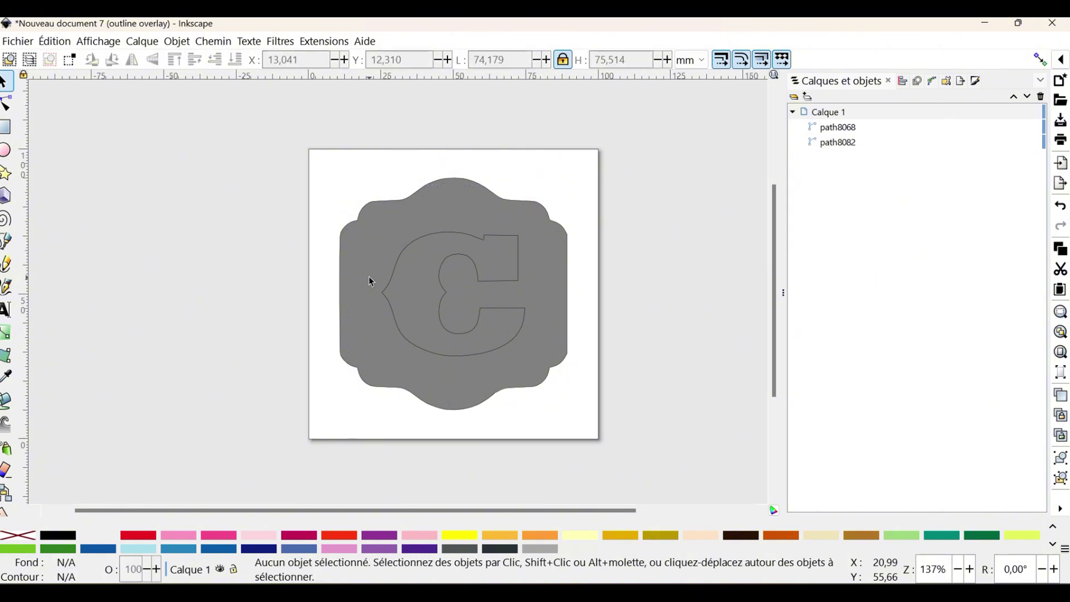
Copy the letter C and paste the duplicate on the empty canvas left of the page
{"action": "left_click", "coordinate": [420, 241]}
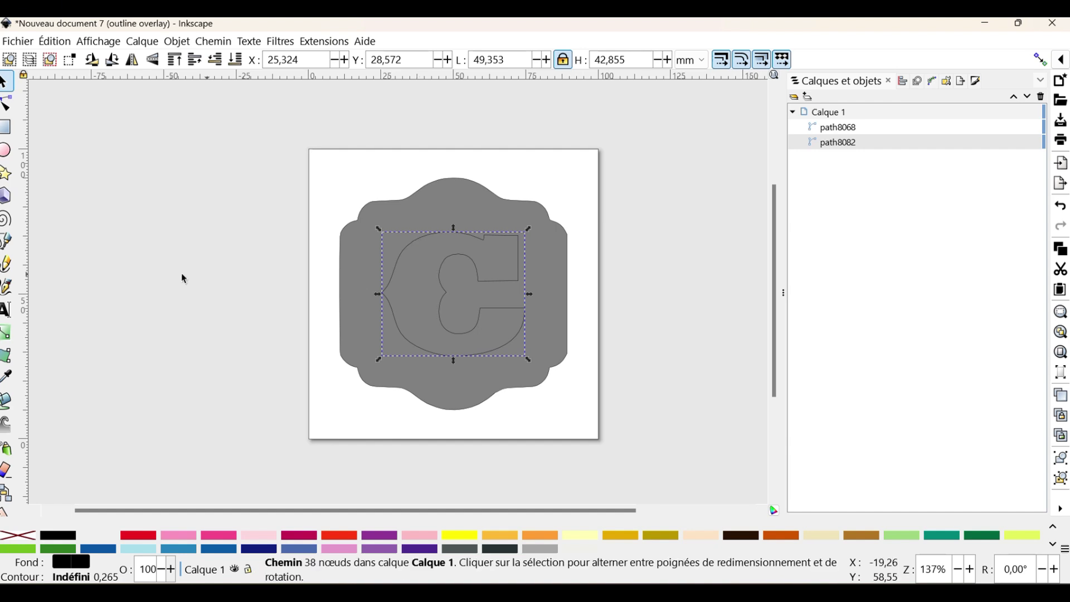
{"action": "key", "text": "ctrl+v"}
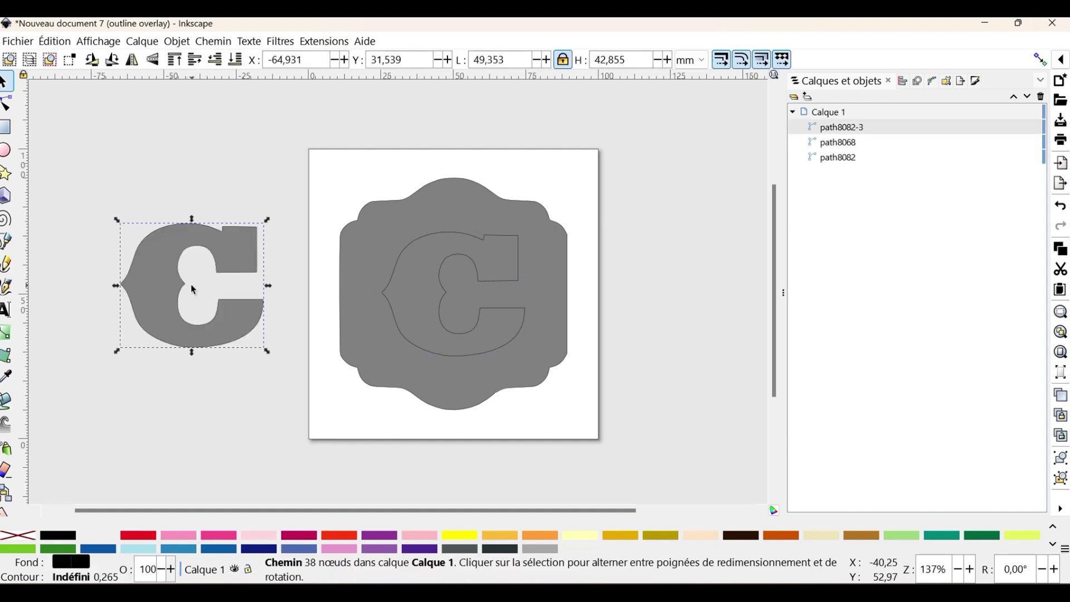
{"action": "left_click", "coordinate": [122, 234]}
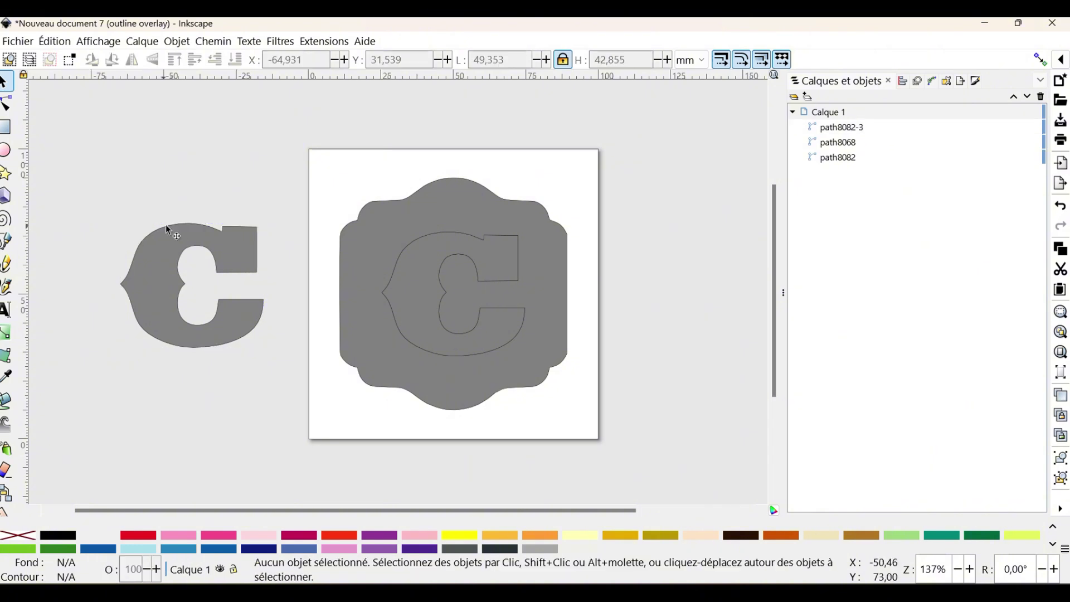
{"action": "left_click", "coordinate": [166, 225]}
{"action": "left_click", "coordinate": [106, 205]}
{"action": "left_click", "coordinate": [192, 250]}
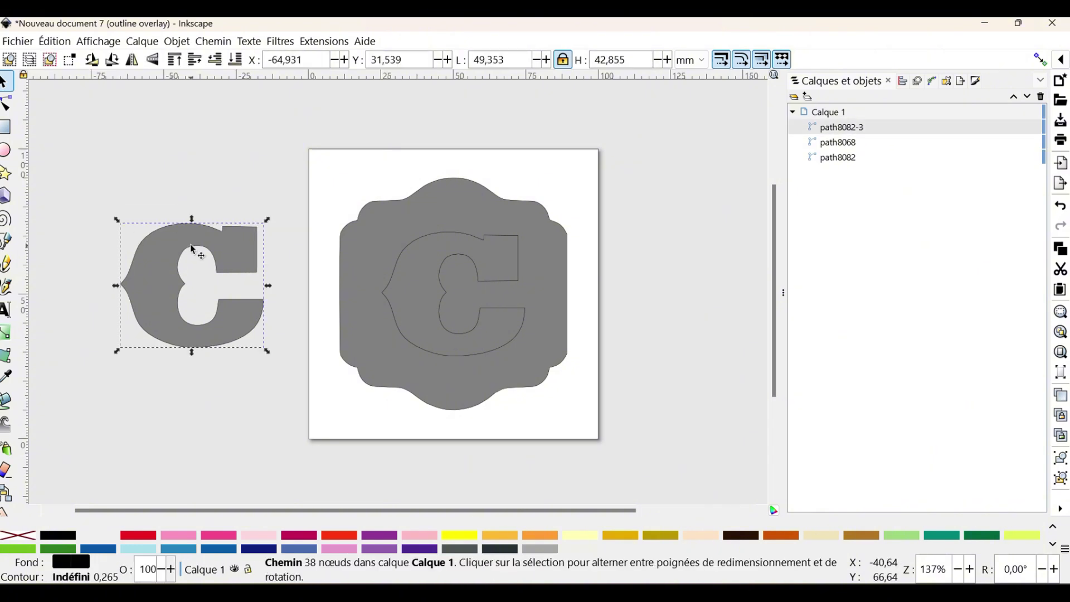
Copy and paste the solid frame shape, and move the duplicate below the copied letter, at about X -119, Y -38 mm
{"action": "left_click", "coordinate": [402, 209]}
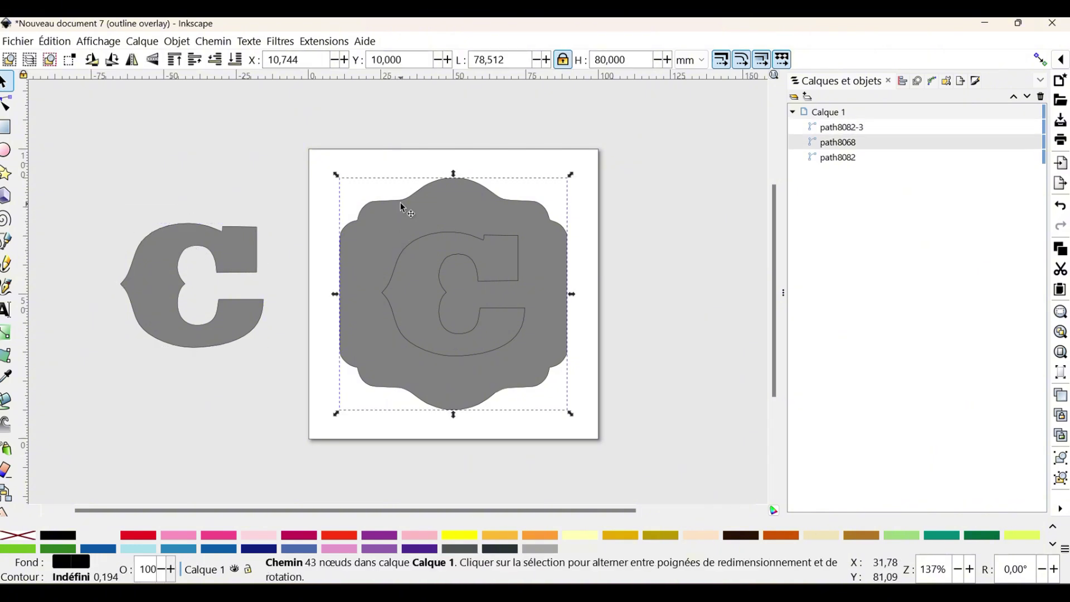
{"action": "left_click", "coordinate": [99, 388]}
{"action": "key", "text": "ctrl+v"}
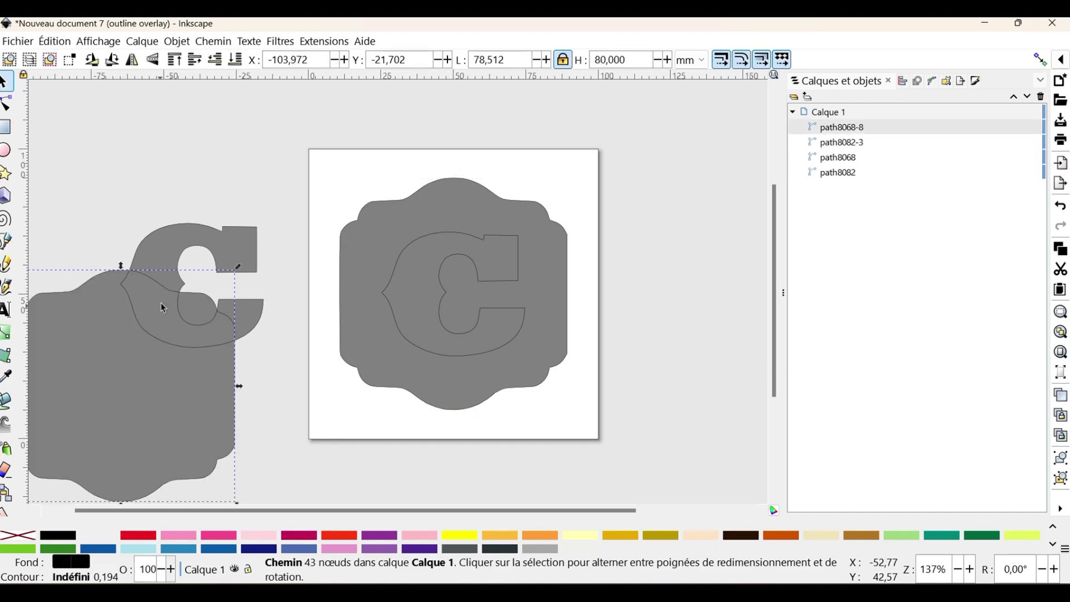
{"action": "left_click_drag", "start_coordinate": [93, 274], "coordinate": [48, 327]}
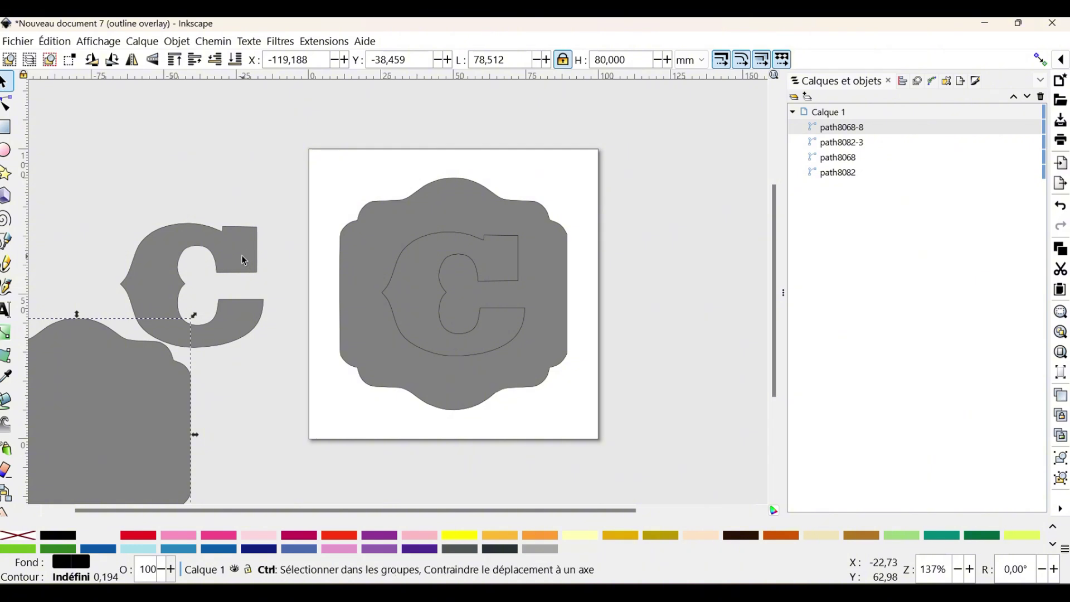
{"action": "scroll", "coordinate": [240, 257], "scroll_direction": "down", "scroll_amount": 1, "text": "ctrl"}
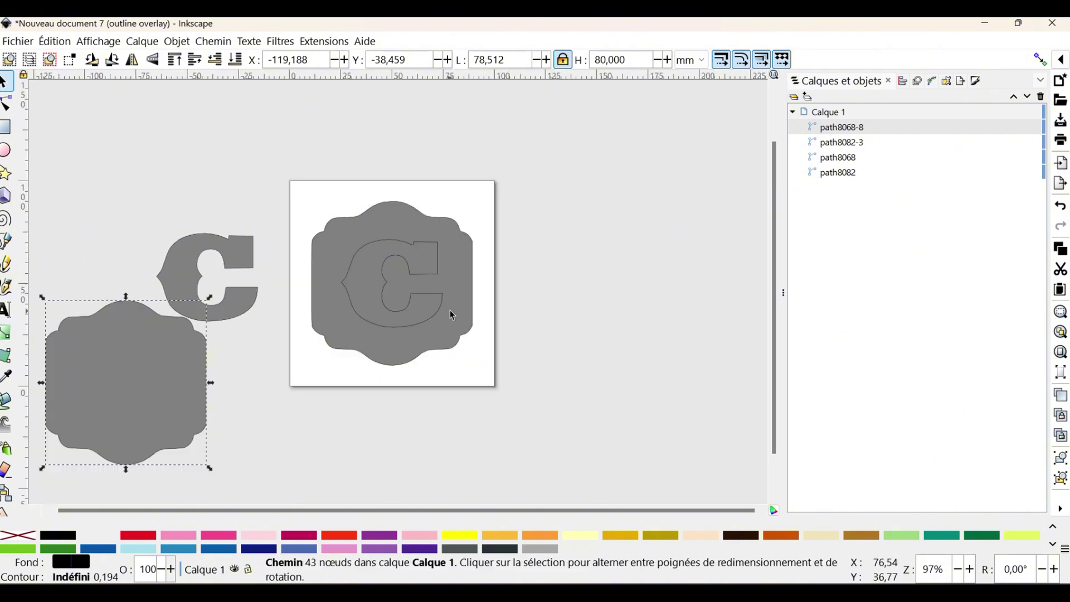
{"action": "left_click", "coordinate": [417, 273]}
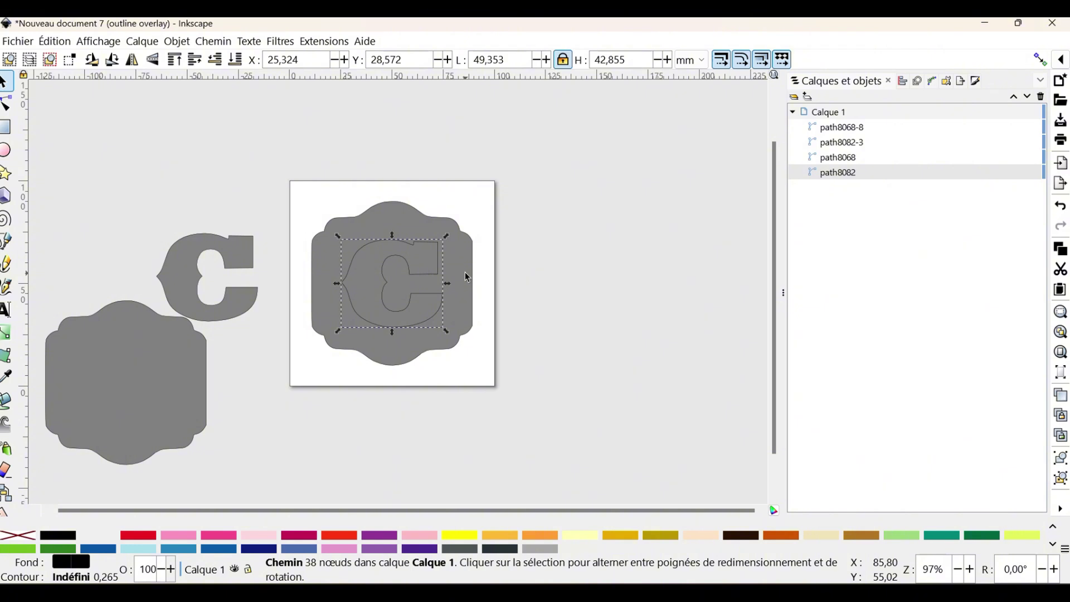
{"action": "key", "text": "ctrl"}
{"action": "key", "text": "shift"}
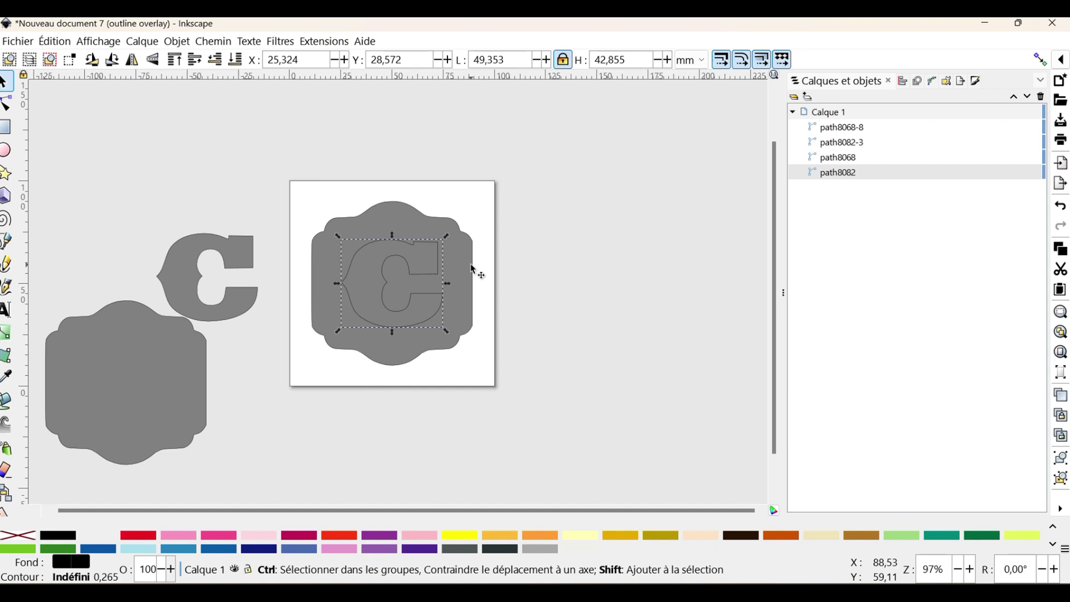
{"action": "left_click", "coordinate": [474, 270], "text": "ctrl+shift"}
{"action": "left_click", "coordinate": [481, 251]}
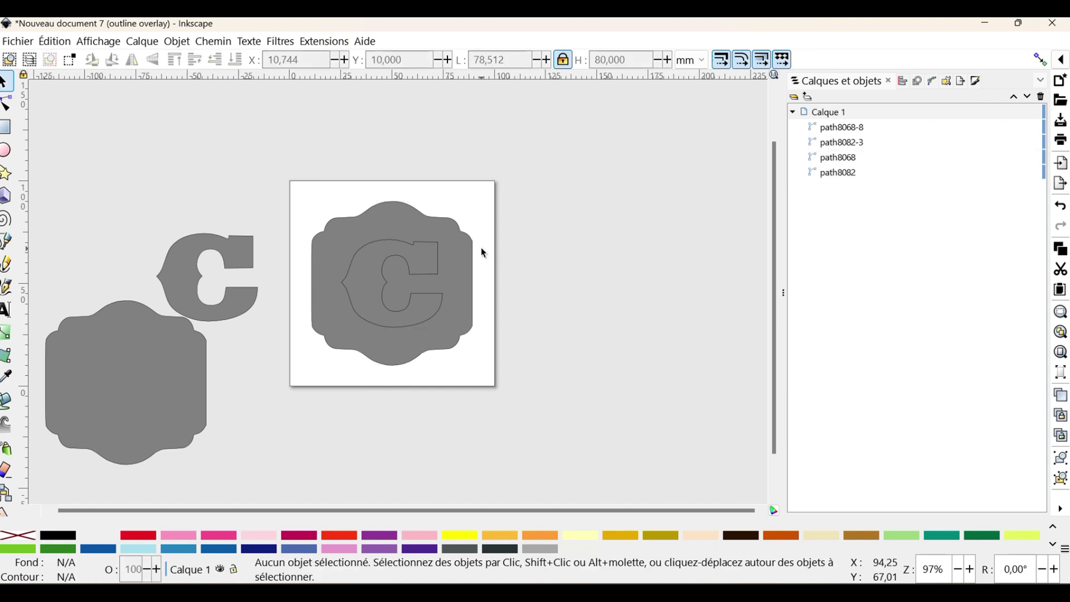
Cut the letter C out of the solid frame on the page by applying Exclusion to both paths
{"action": "left_click_drag", "start_coordinate": [287, 173], "coordinate": [544, 423]}
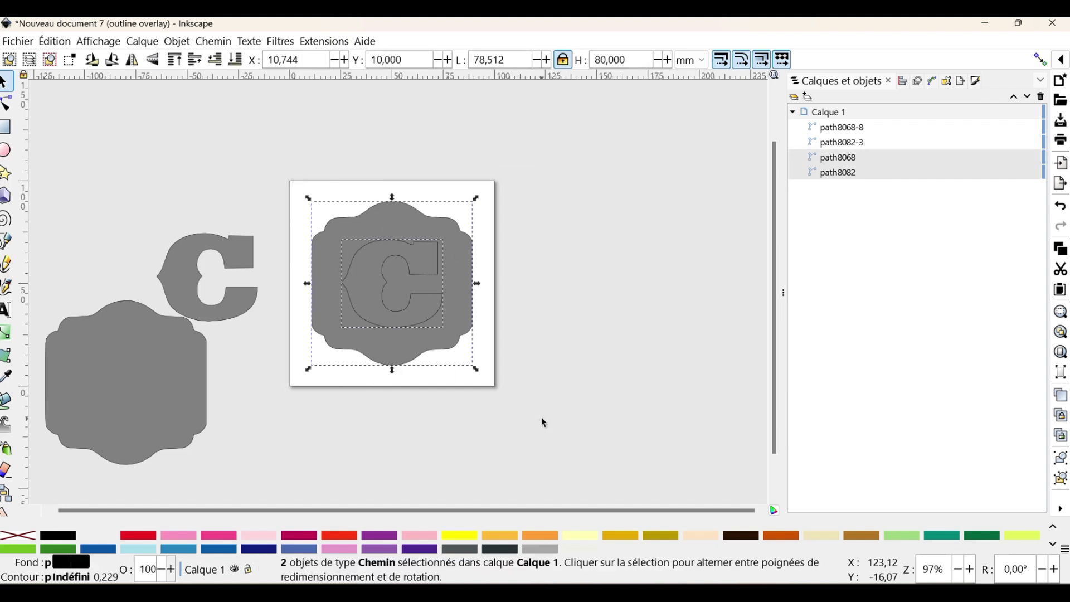
{"action": "left_click", "coordinate": [217, 48]}
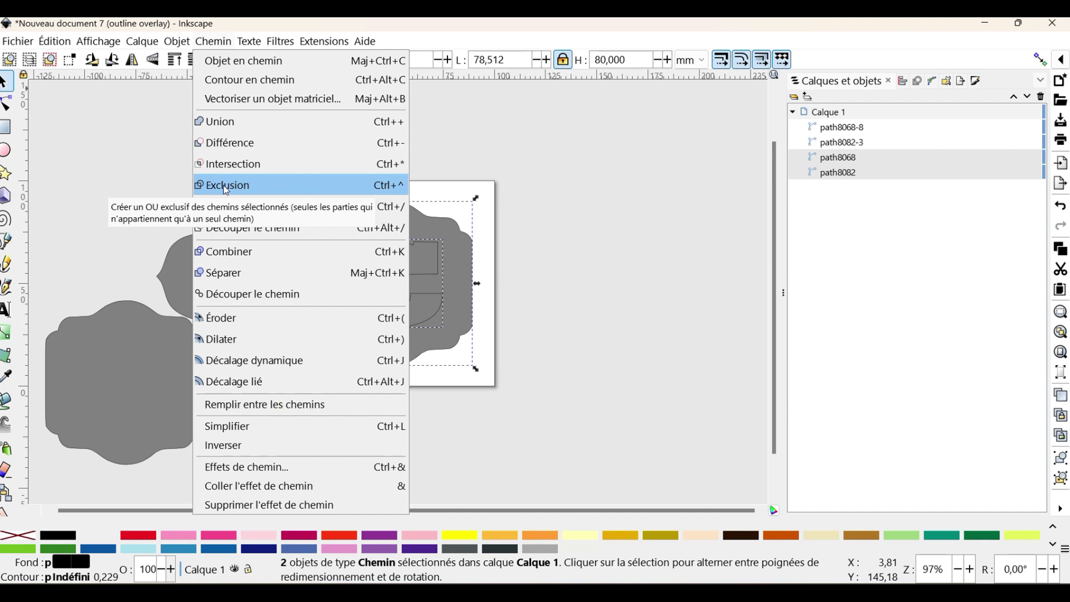
{"action": "left_click", "coordinate": [226, 189]}
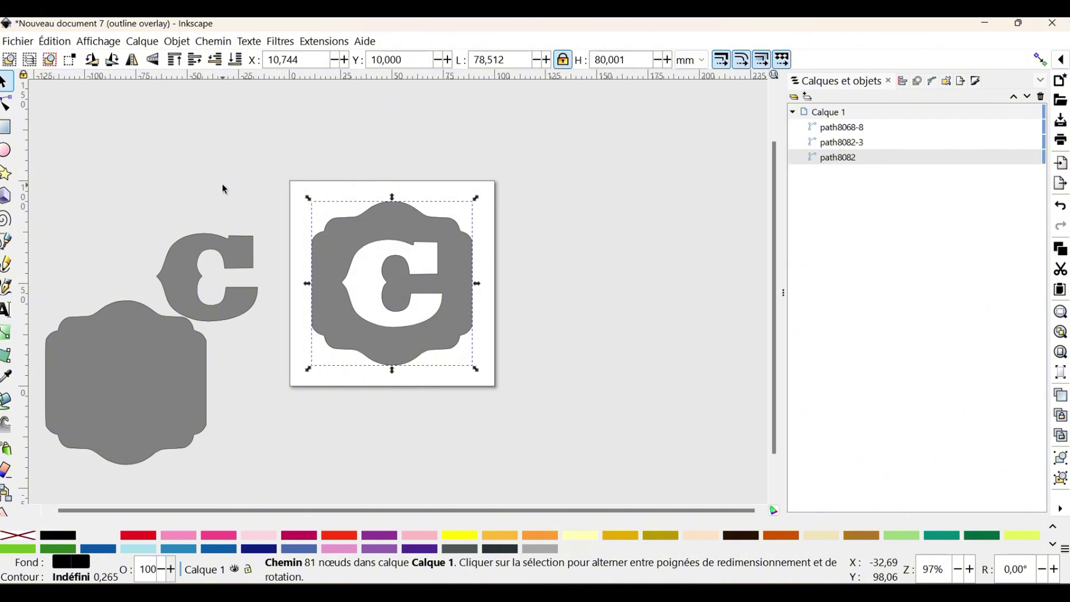
{"action": "left_click", "coordinate": [476, 227]}
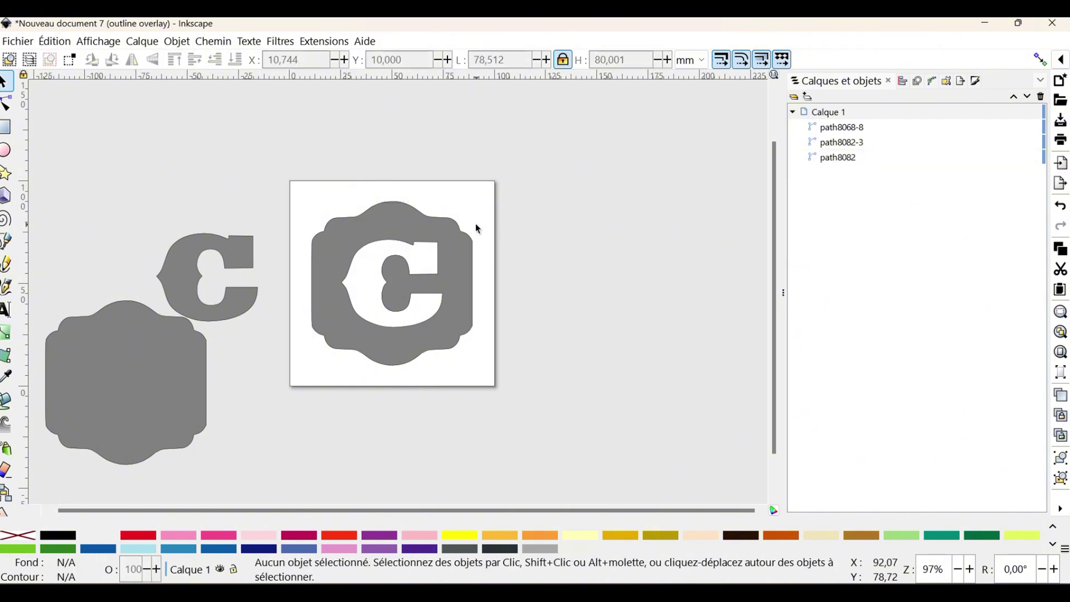
Identify the path of the cut-out frame on the page in the object list and rename it 1 ER CALQUE
{"action": "left_click", "coordinate": [460, 240]}
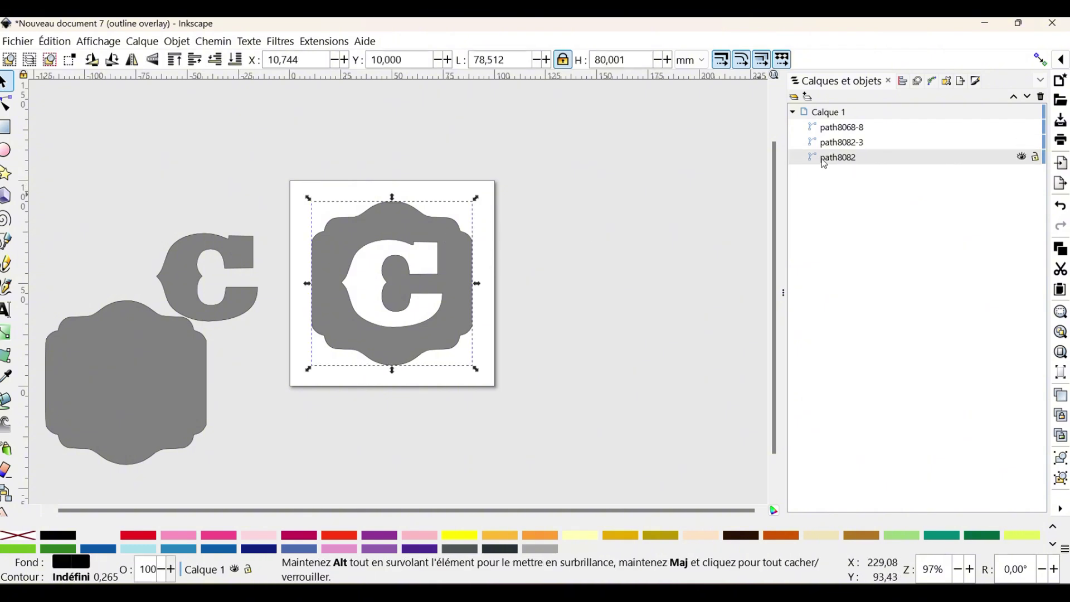
{"action": "left_click", "coordinate": [848, 145]}
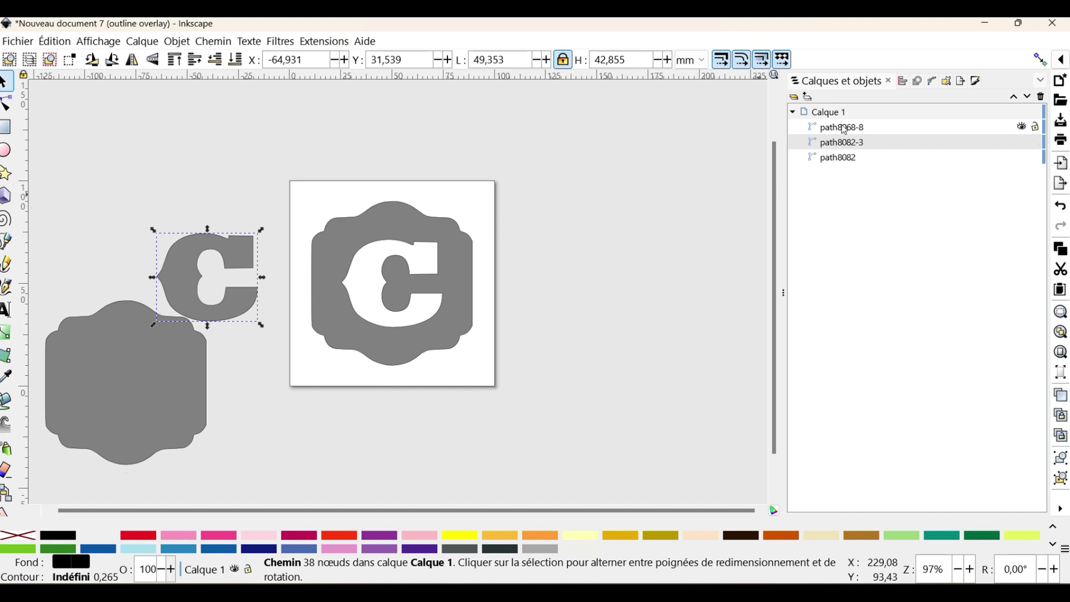
{"action": "left_click", "coordinate": [833, 127]}
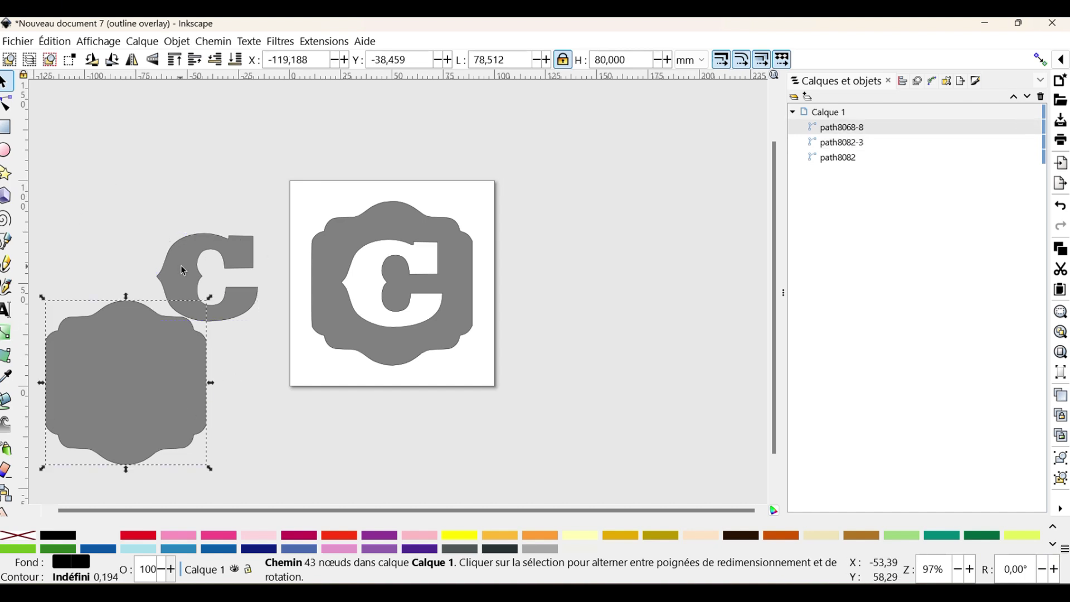
{"action": "left_click", "coordinate": [839, 161]}
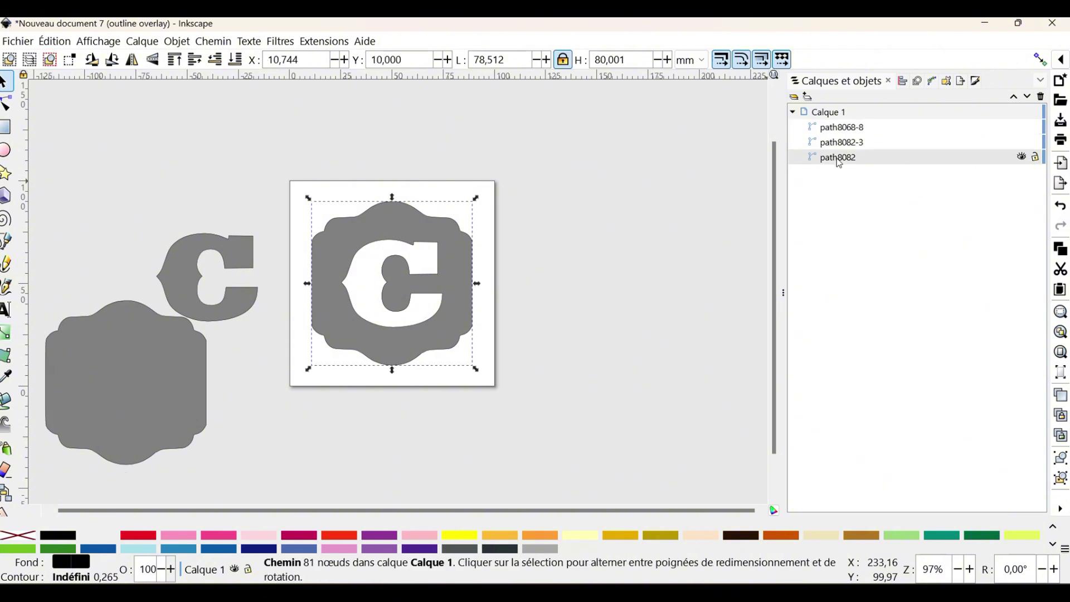
{"action": "double_click", "coordinate": [841, 158]}
{"action": "type", "text": "1"}
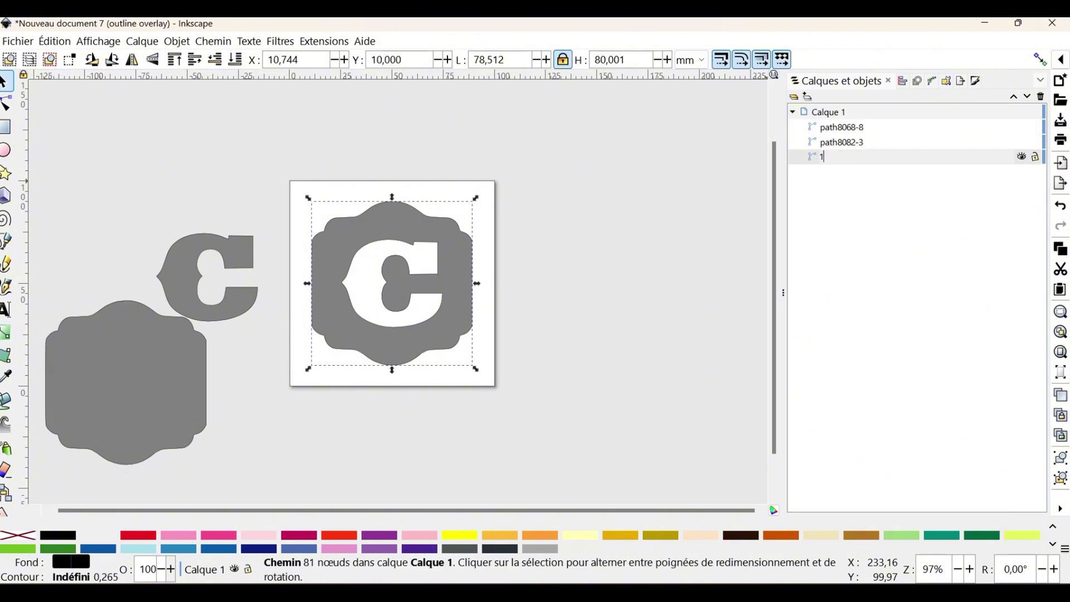
{"action": "type", "text": " ER CALQUE"}
{"action": "key", "text": "Return"}
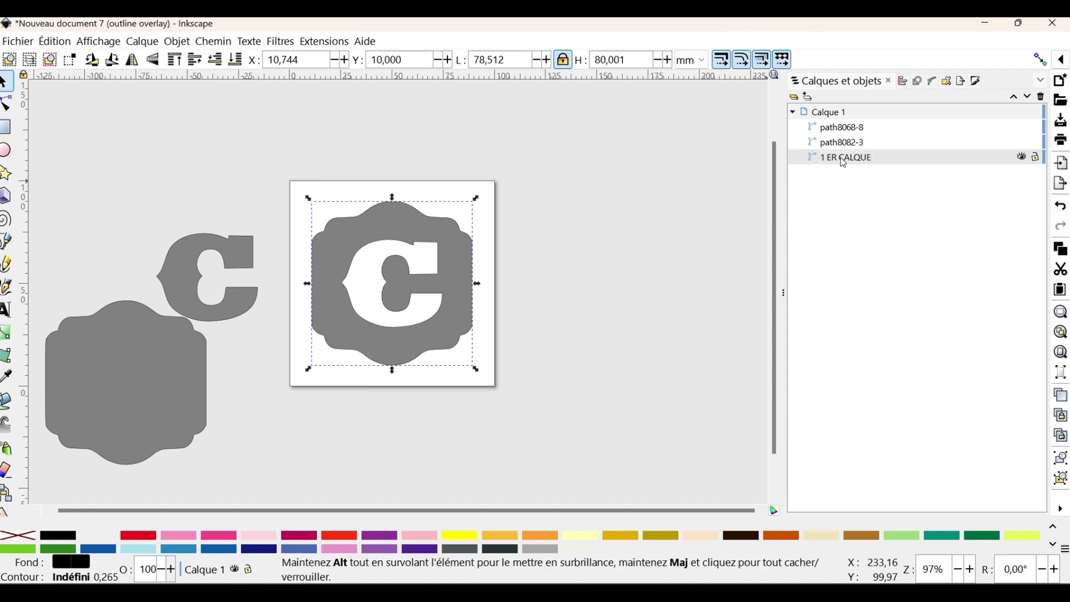
Rename the copied letter as LETTRE C and the copied frame shape as ORNEMENT
{"action": "left_click", "coordinate": [841, 143]}
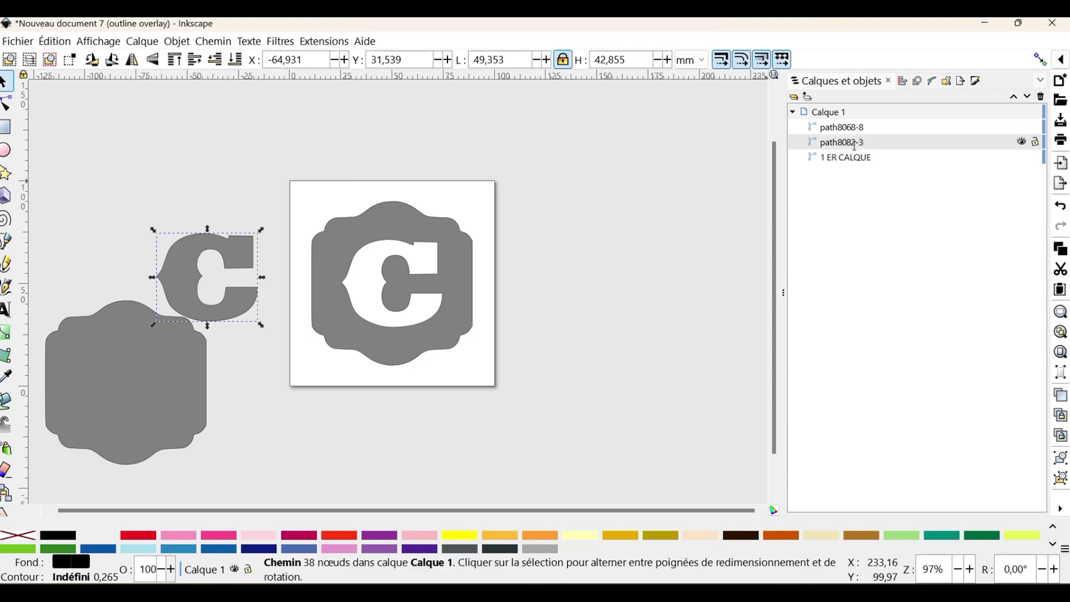
{"action": "left_click", "coordinate": [842, 143]}
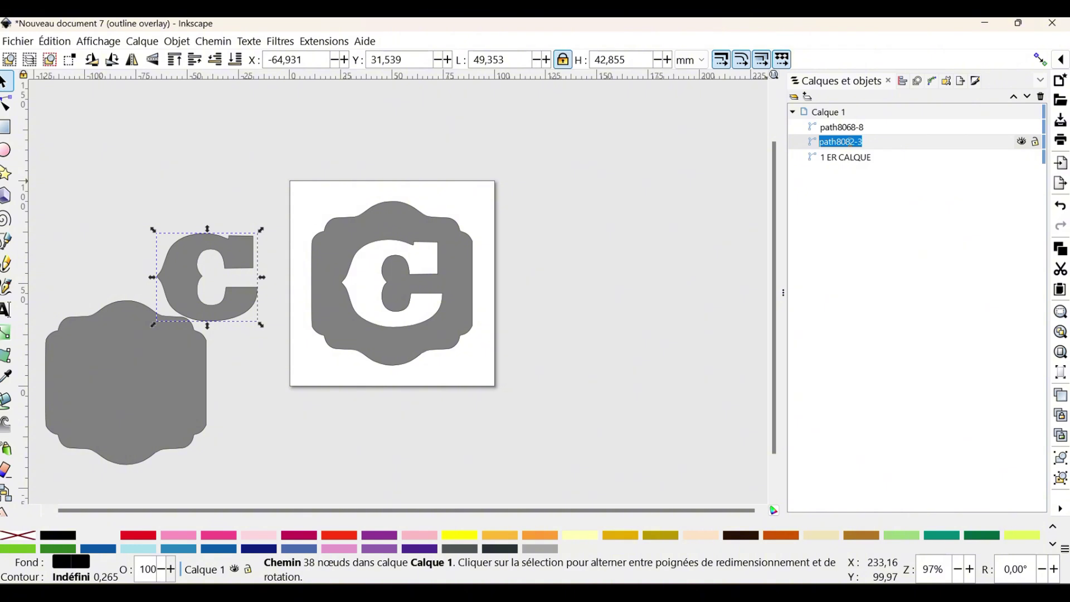
{"action": "type", "text": "LETTRE C"}
{"action": "left_click", "coordinate": [854, 127]}
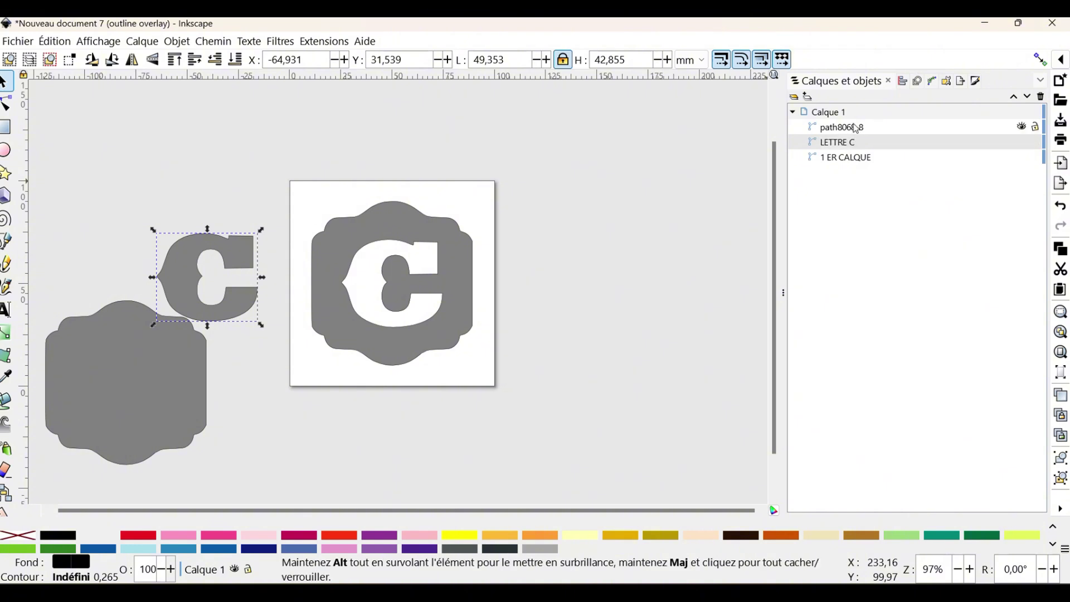
{"action": "left_click", "coordinate": [854, 127]}
{"action": "type", "text": "ORNEMENT"}
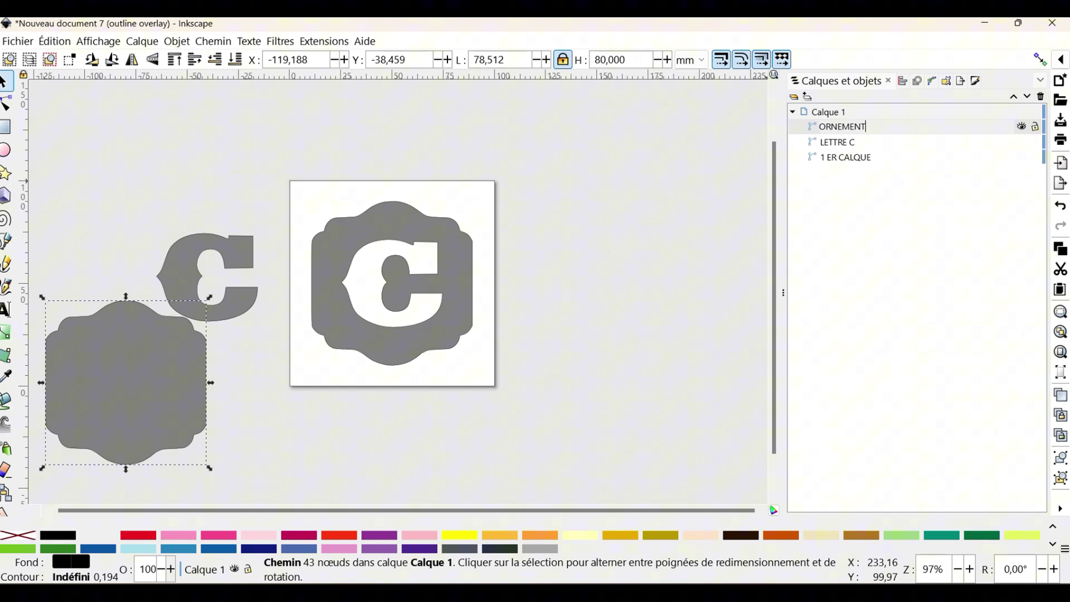
{"action": "key", "text": "Return"}
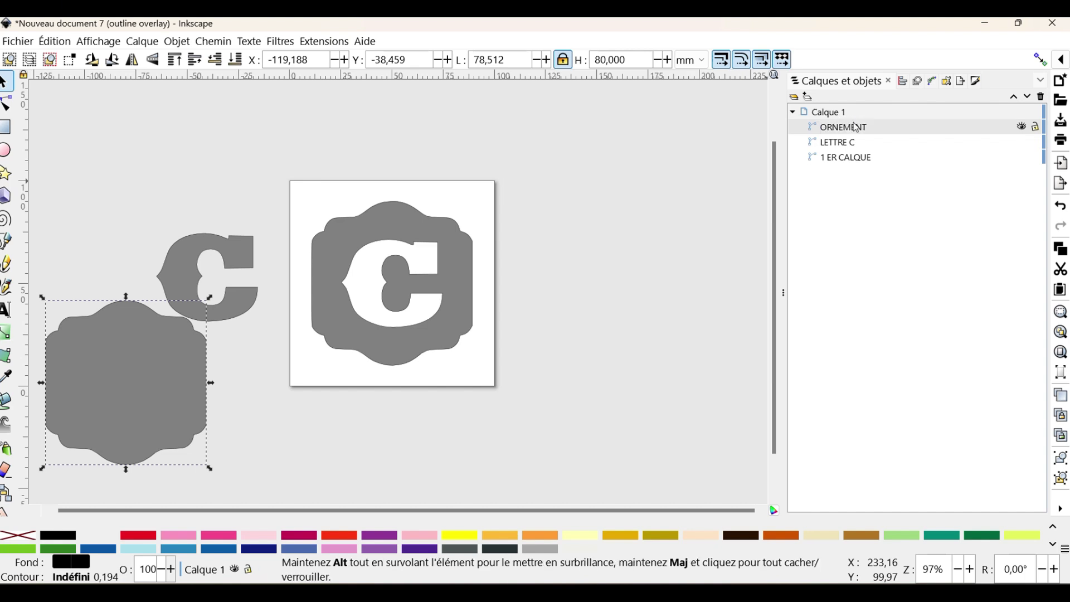
{"action": "left_click", "coordinate": [585, 215]}
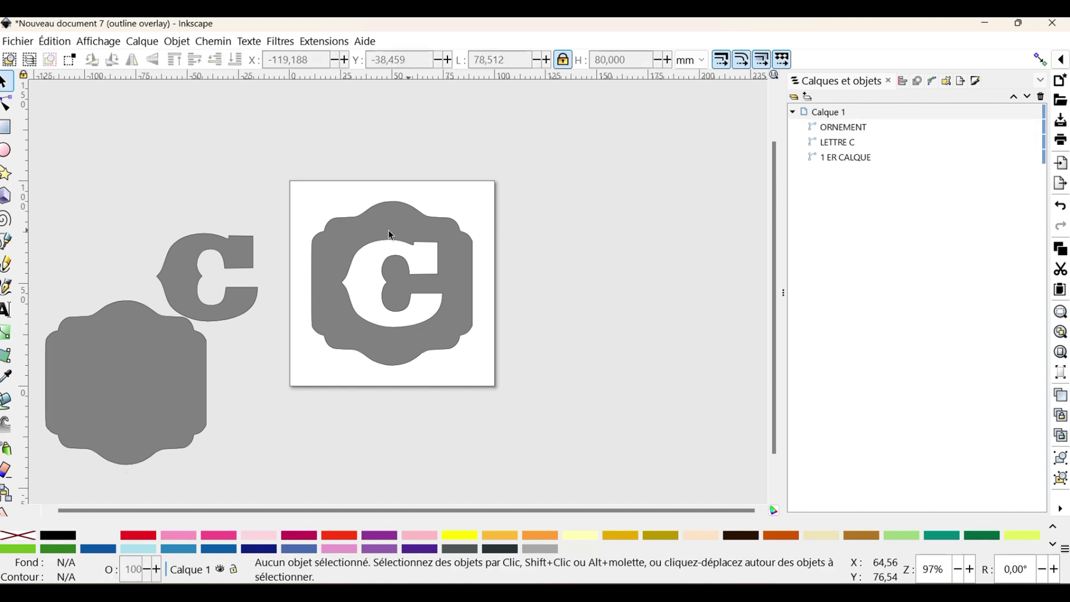
Remove the fill from the ORNEMENT frame copy and give it a purple outline
{"action": "left_click", "coordinate": [146, 311]}
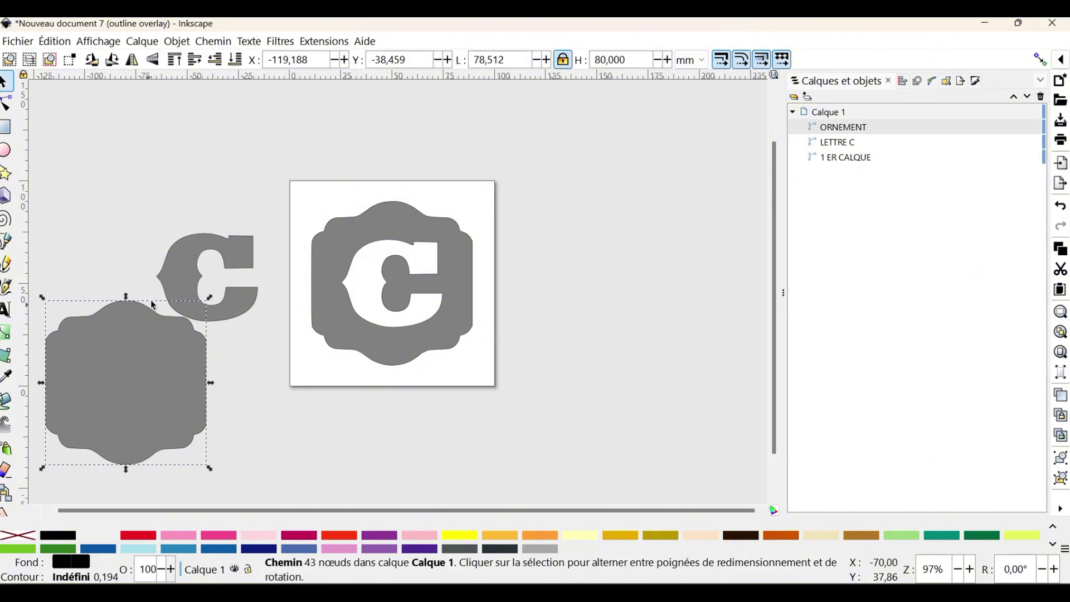
{"action": "right_click", "coordinate": [17, 538]}
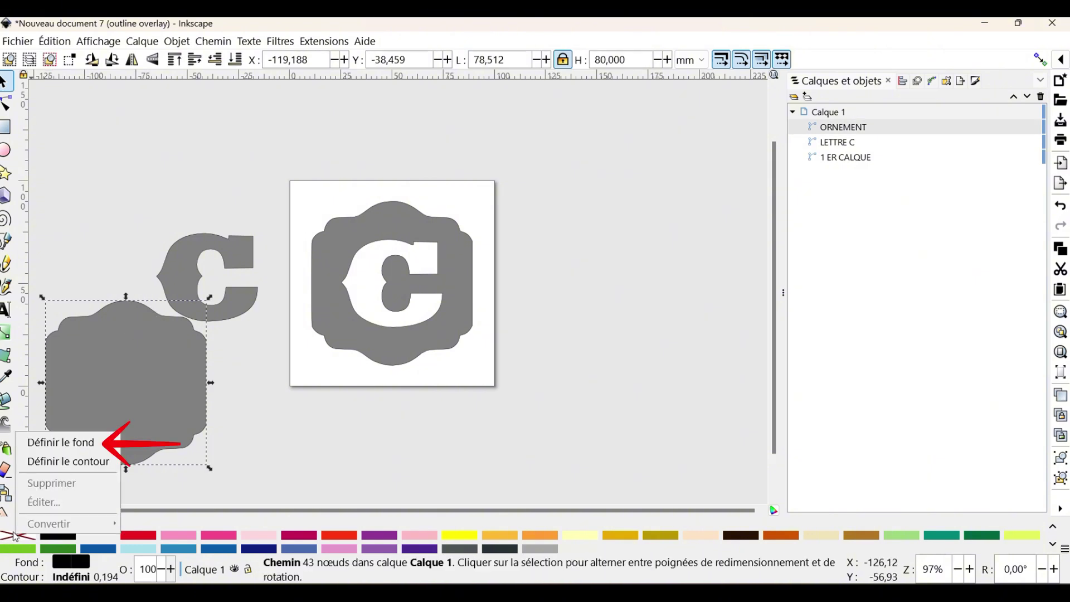
{"action": "left_click", "coordinate": [54, 447]}
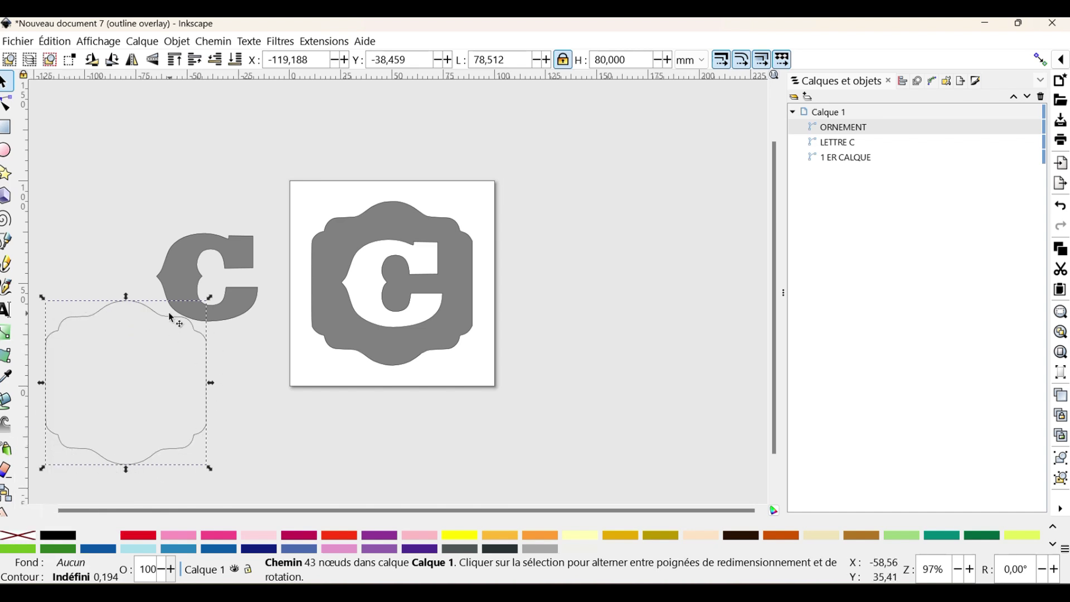
{"action": "right_click", "coordinate": [373, 538]}
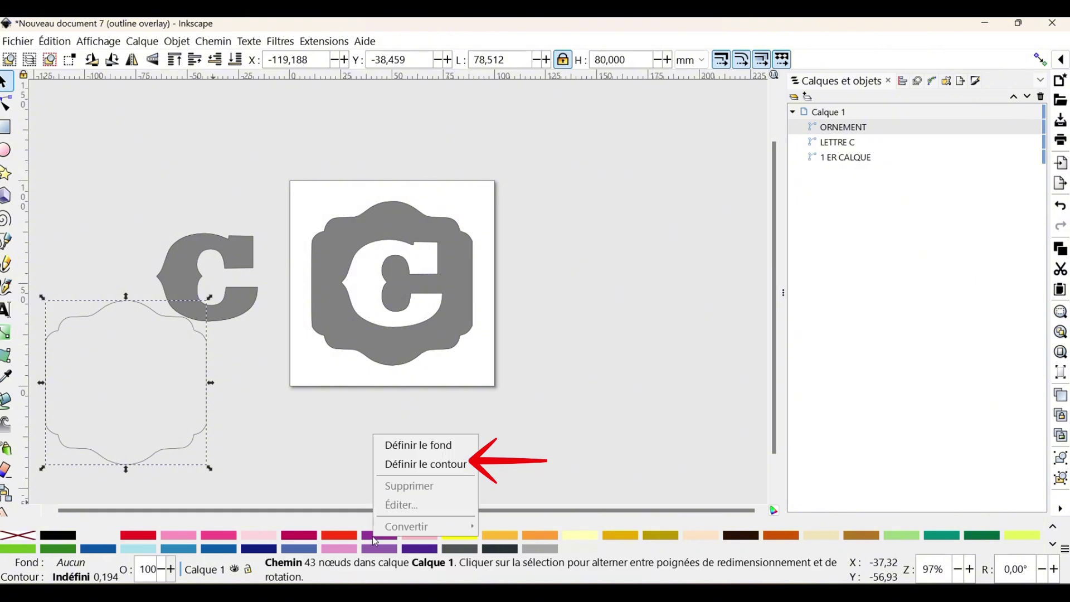
{"action": "left_click", "coordinate": [441, 465]}
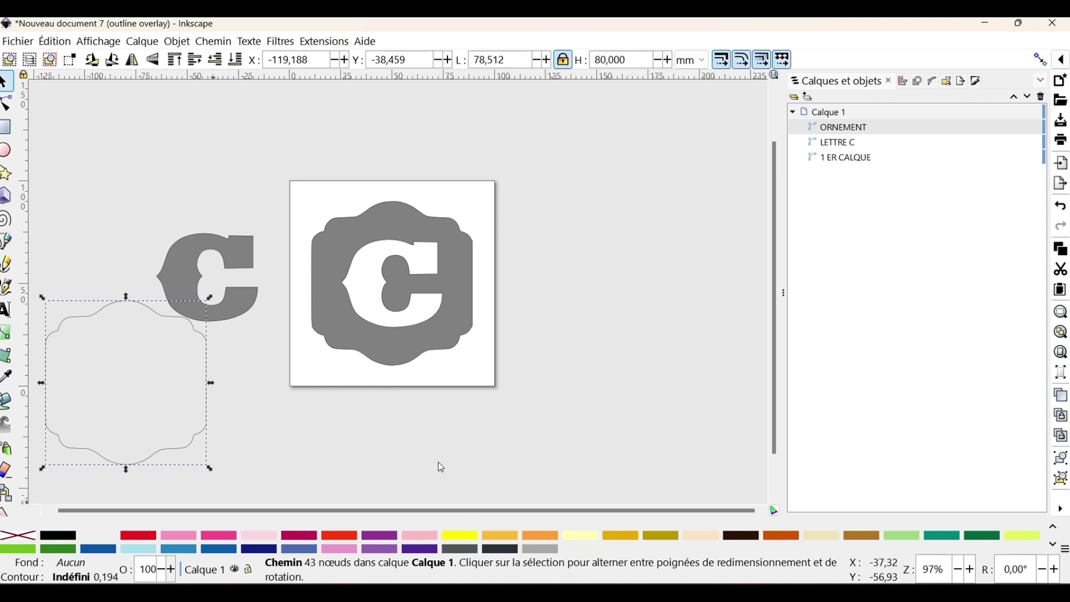
Restyle the LETTRE C copy with no fill and a purple outline, and move it above the frame outline, at about X -119, Y 49 mm
{"action": "left_click", "coordinate": [244, 316]}
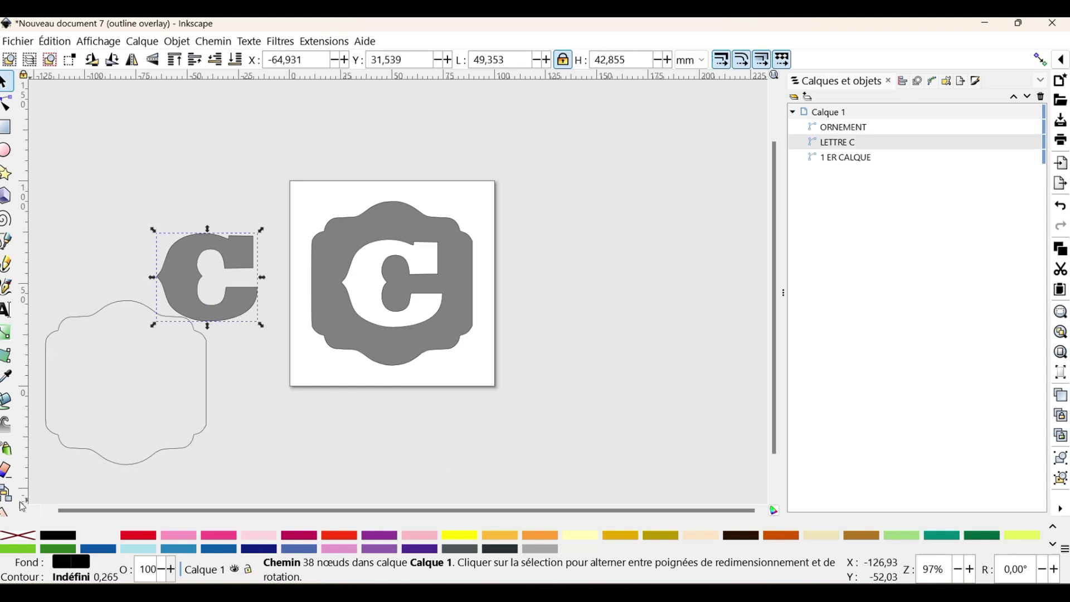
{"action": "right_click", "coordinate": [17, 536]}
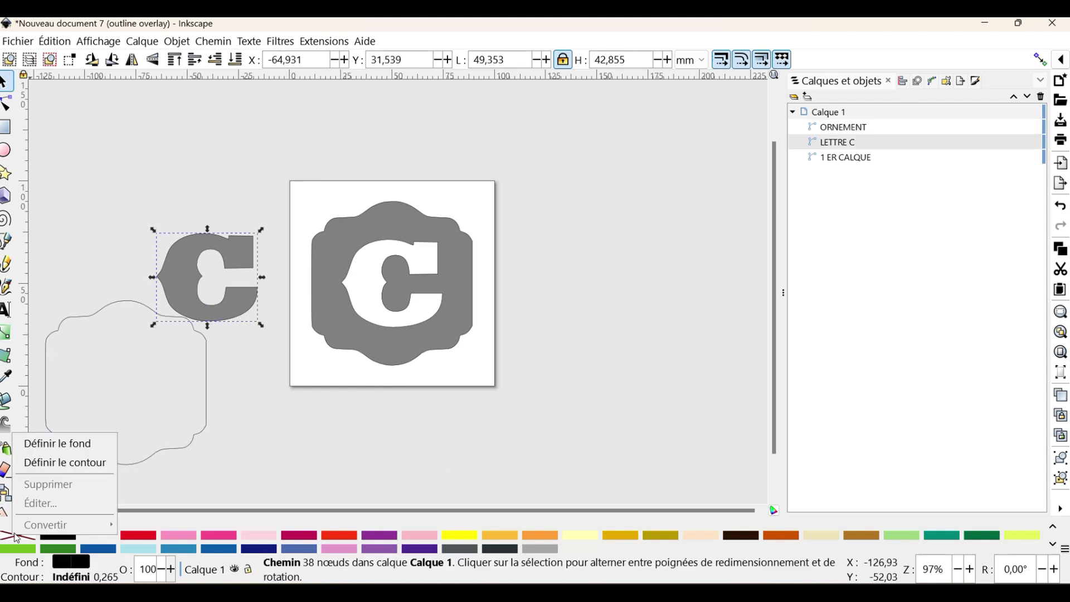
{"action": "left_click", "coordinate": [76, 447]}
{"action": "right_click", "coordinate": [370, 536]}
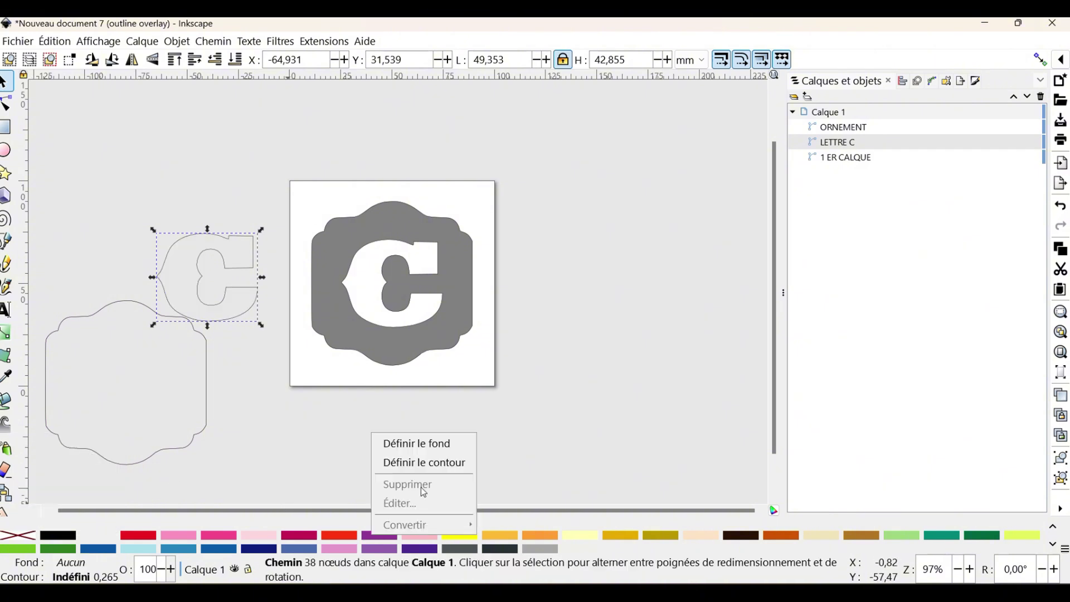
{"action": "left_click", "coordinate": [424, 463]}
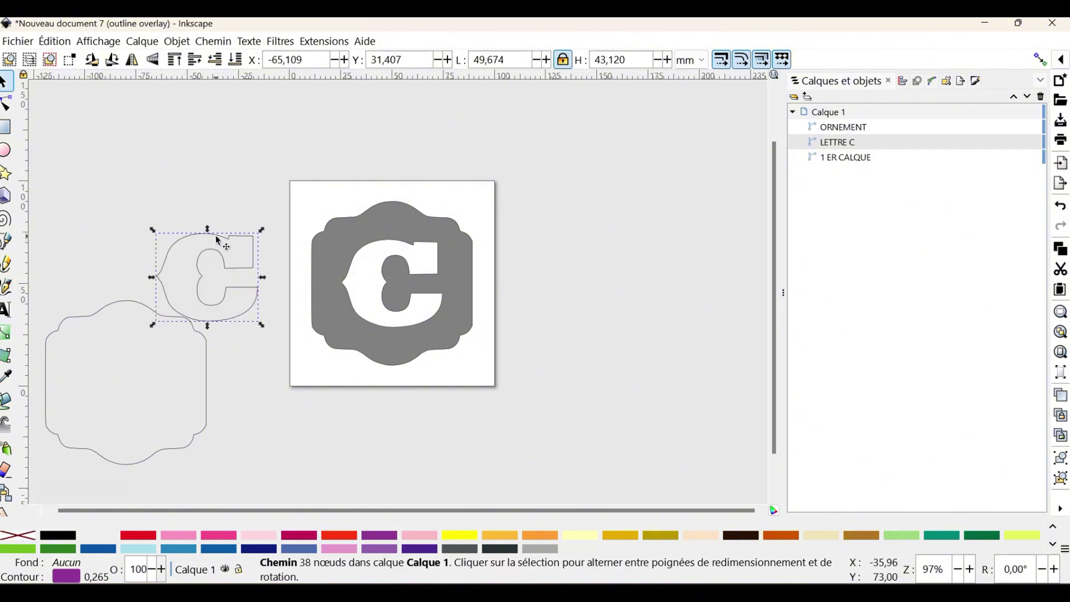
{"action": "left_click_drag", "start_coordinate": [218, 241], "coordinate": [117, 211]}
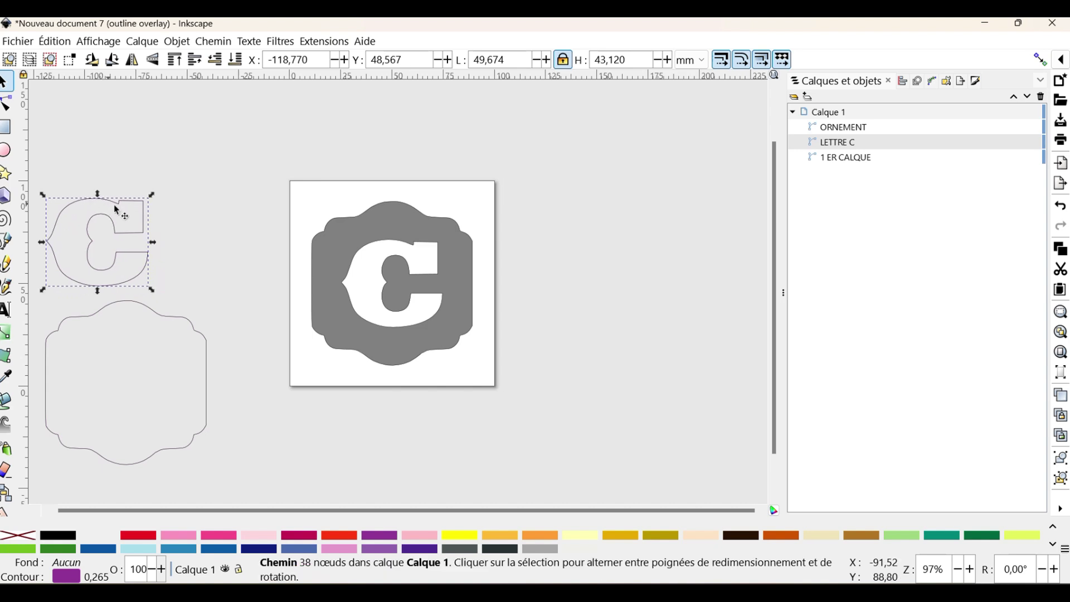
Fill the 1 ER CALQUE frame with the cut-out C on the page in purple
{"action": "left_click_drag", "start_coordinate": [281, 141], "coordinate": [528, 409]}
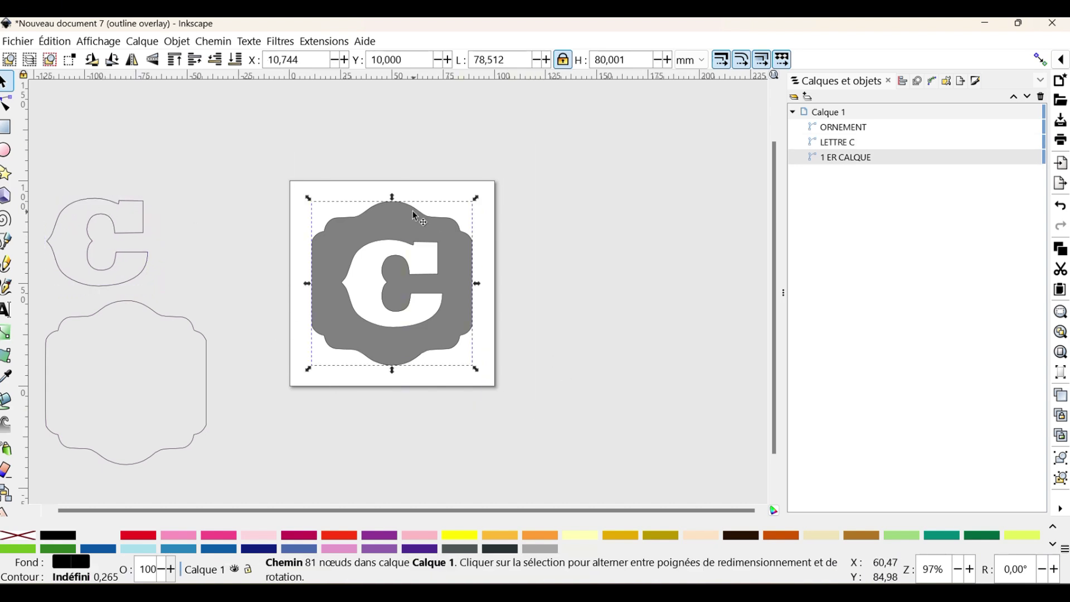
{"action": "right_click", "coordinate": [382, 551]}
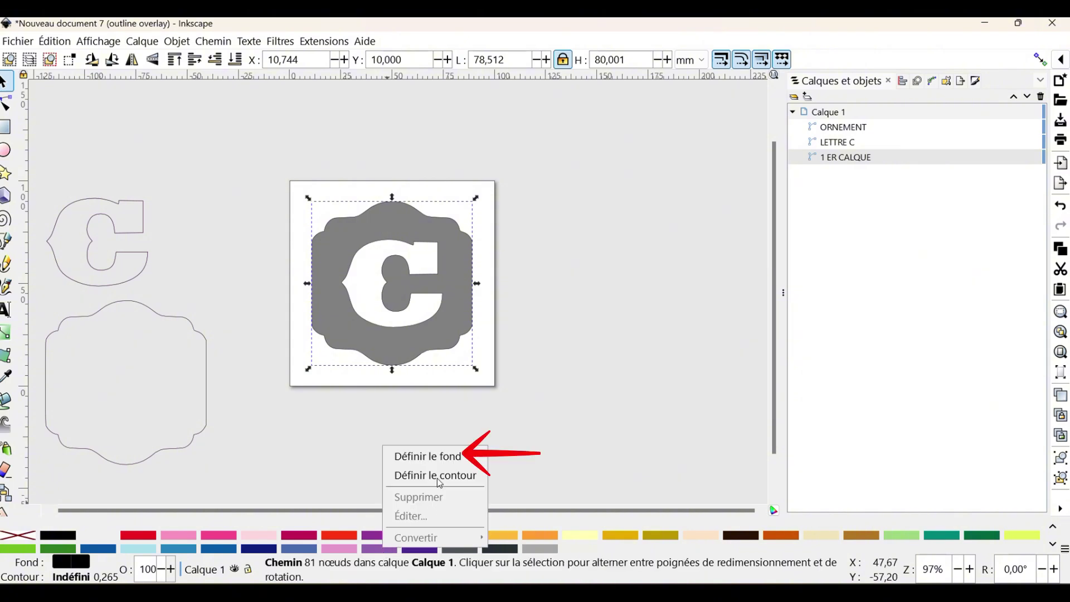
{"action": "left_click", "coordinate": [445, 456]}
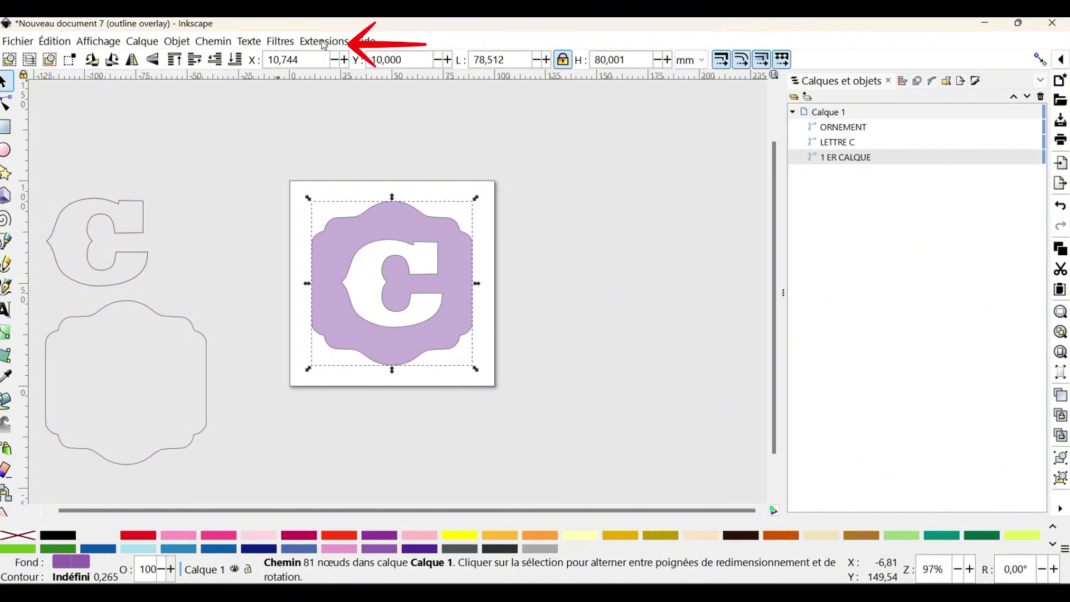
Open the Ink/Stitch embroidery parameters for the purple frame and load the REMPLISSAGE CROIX 1er parametrage preset
{"action": "left_click", "coordinate": [324, 44]}
{"action": "mouse_move", "coordinate": [339, 261]}
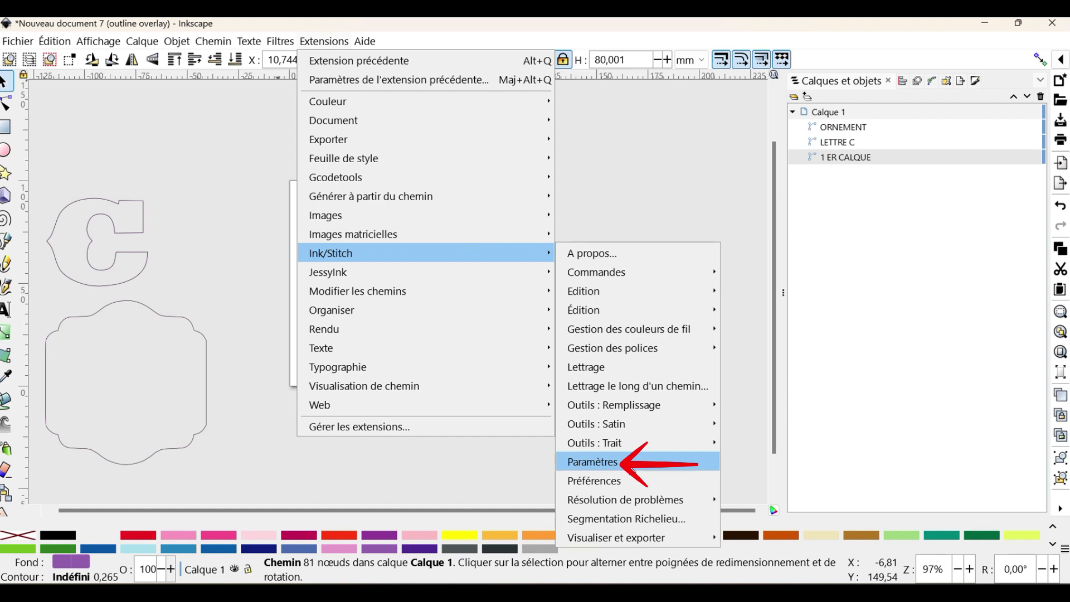
{"action": "left_click", "coordinate": [630, 465]}
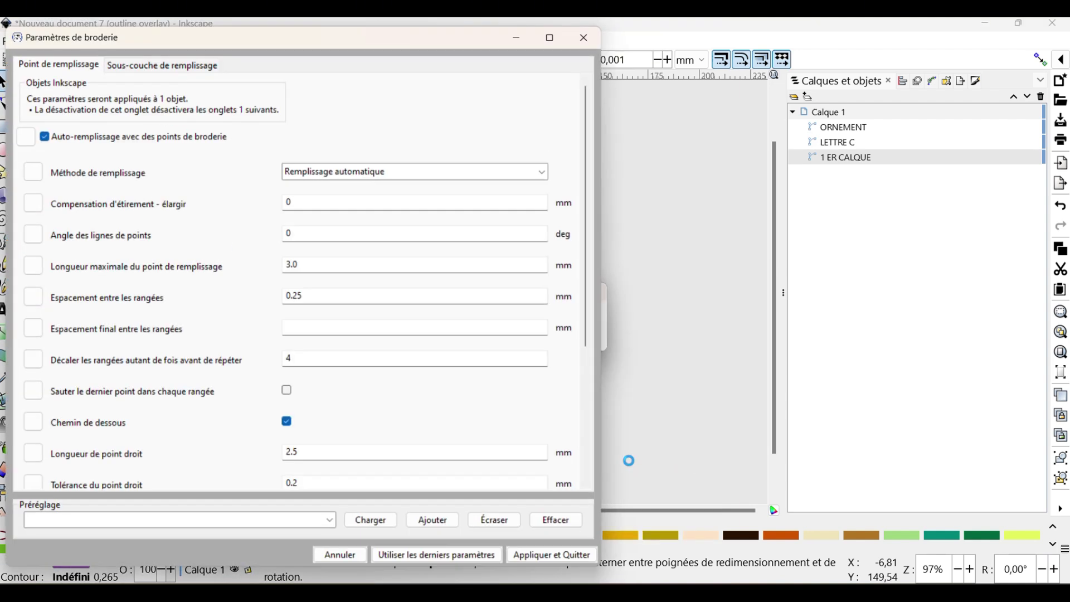
{"action": "left_click", "coordinate": [329, 522]}
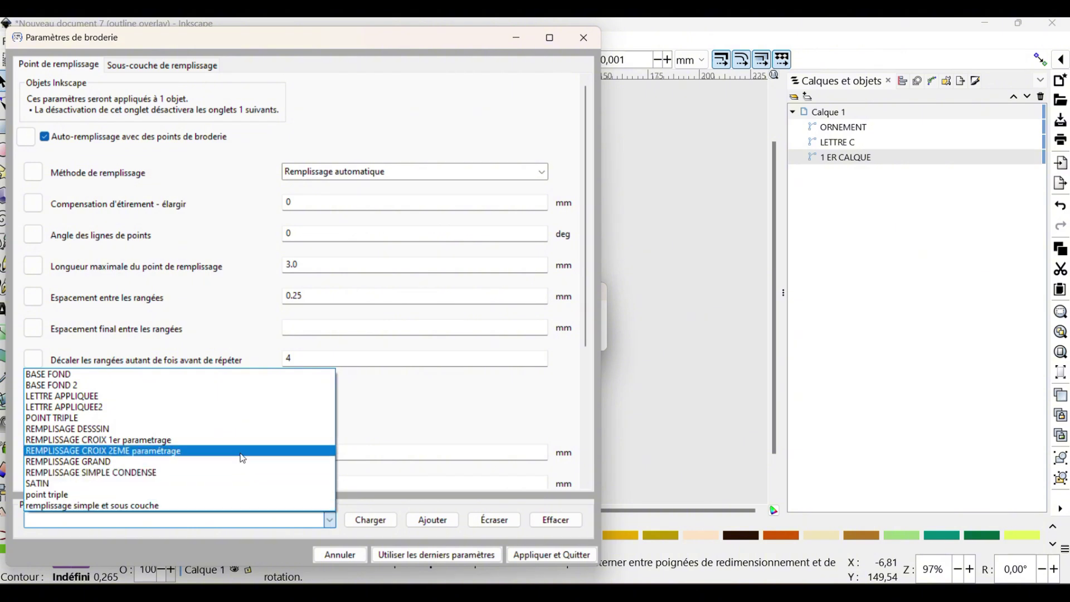
{"action": "left_click", "coordinate": [101, 440]}
{"action": "left_click", "coordinate": [376, 520]}
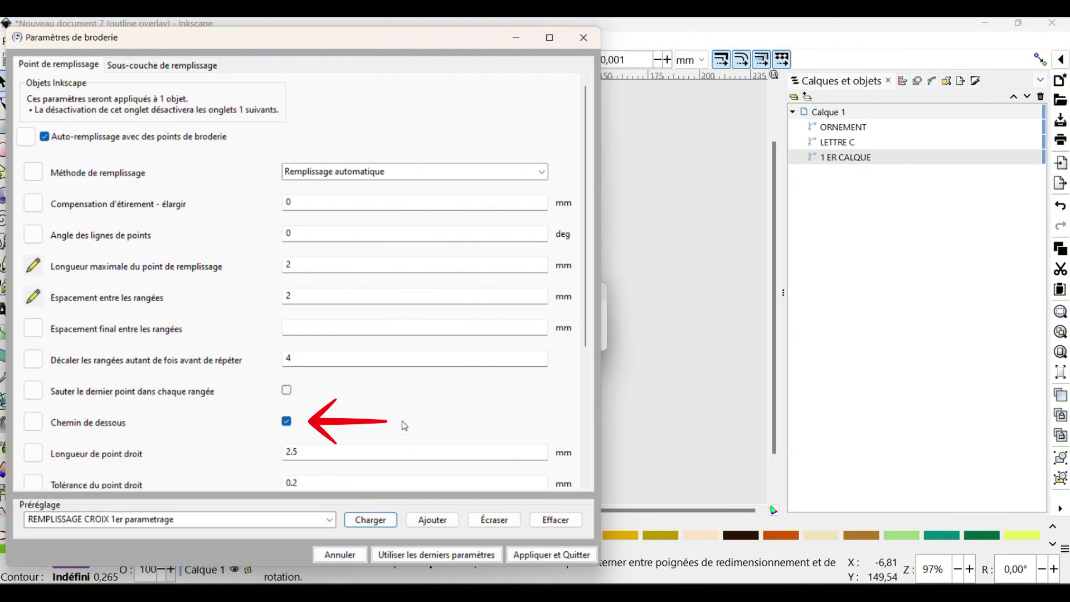
{"action": "scroll", "coordinate": [439, 406], "scroll_direction": "down", "scroll_amount": 1}
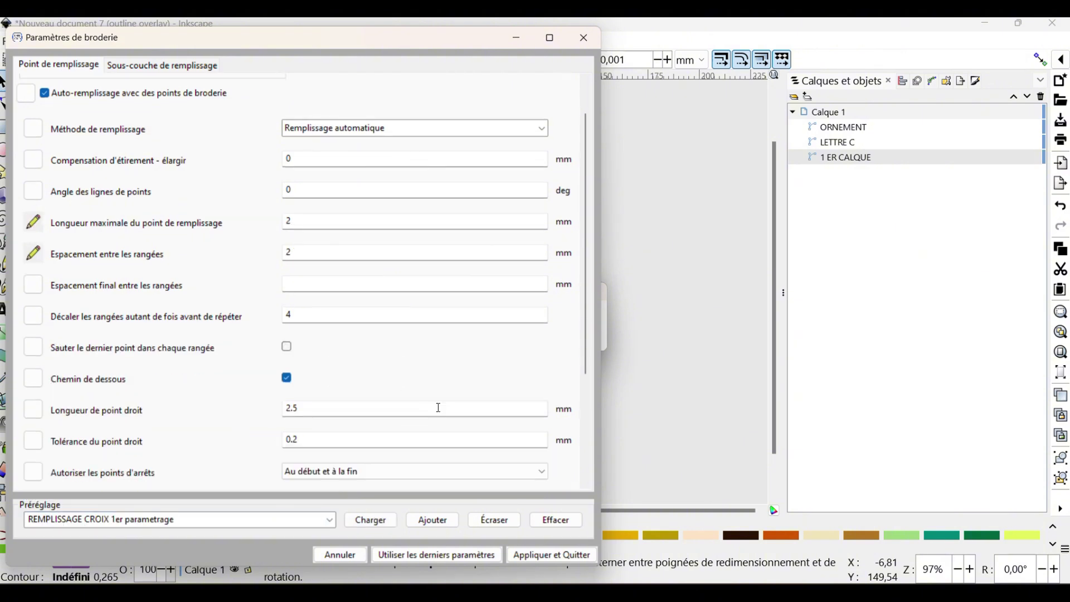
{"action": "scroll", "coordinate": [437, 407], "scroll_direction": "up", "scroll_amount": 1}
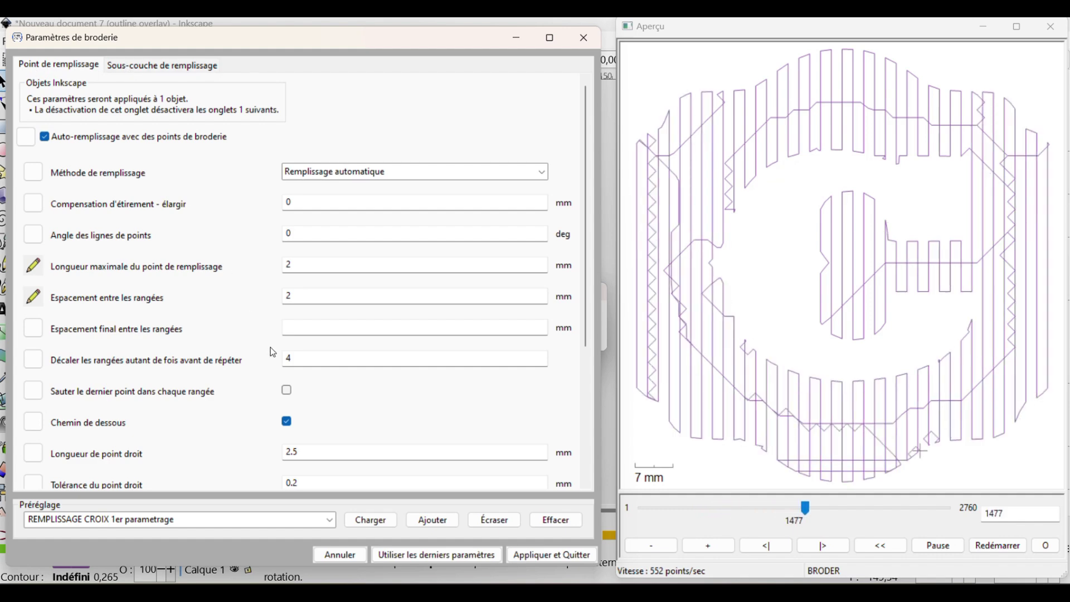
Set the running stitch length (Longueur de point droit) to 2 mm and disable Chemin de dessous for the frame's fill
{"action": "double_click", "coordinate": [289, 296]}
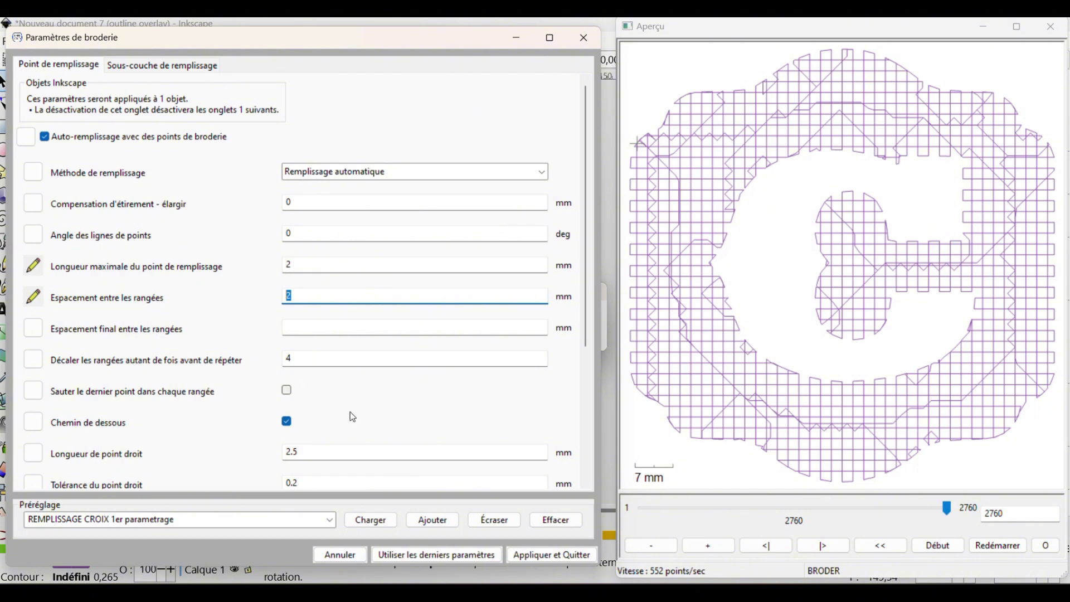
{"action": "double_click", "coordinate": [324, 451]}
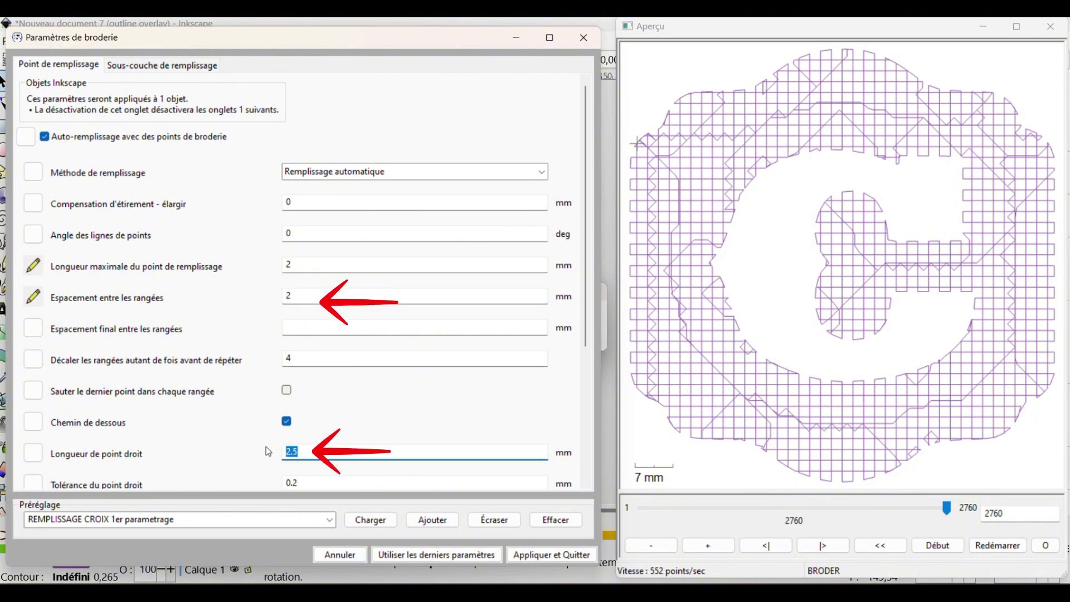
{"action": "type", "text": "2"}
{"action": "left_click", "coordinate": [286, 420]}
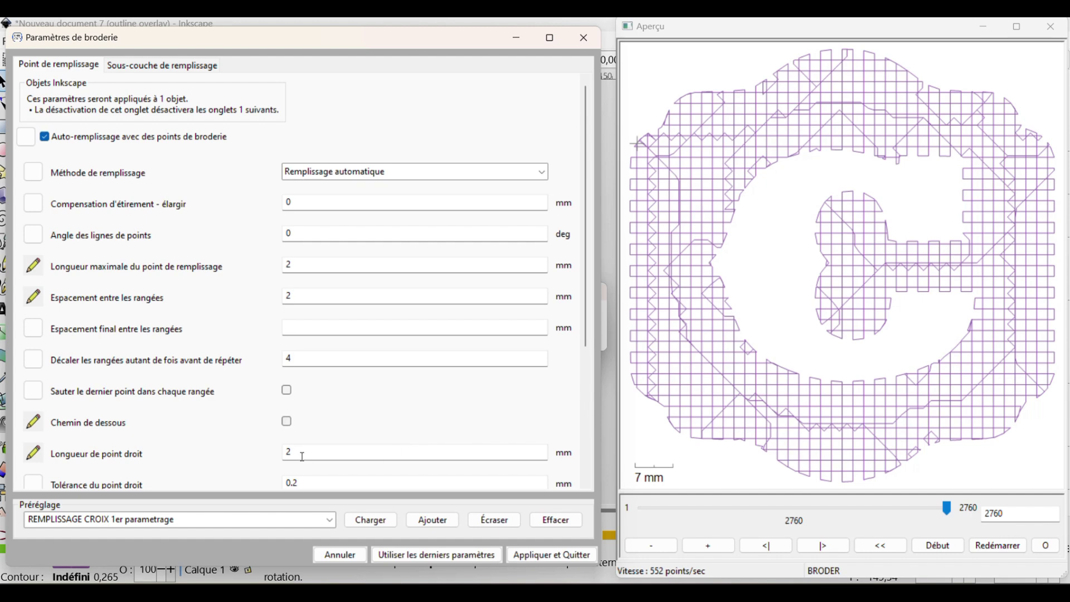
Disable Chemin de dessous for the frame's fill underlay (Sous-couche de remplissage)
{"action": "scroll", "coordinate": [390, 418], "scroll_direction": "down", "scroll_amount": 6}
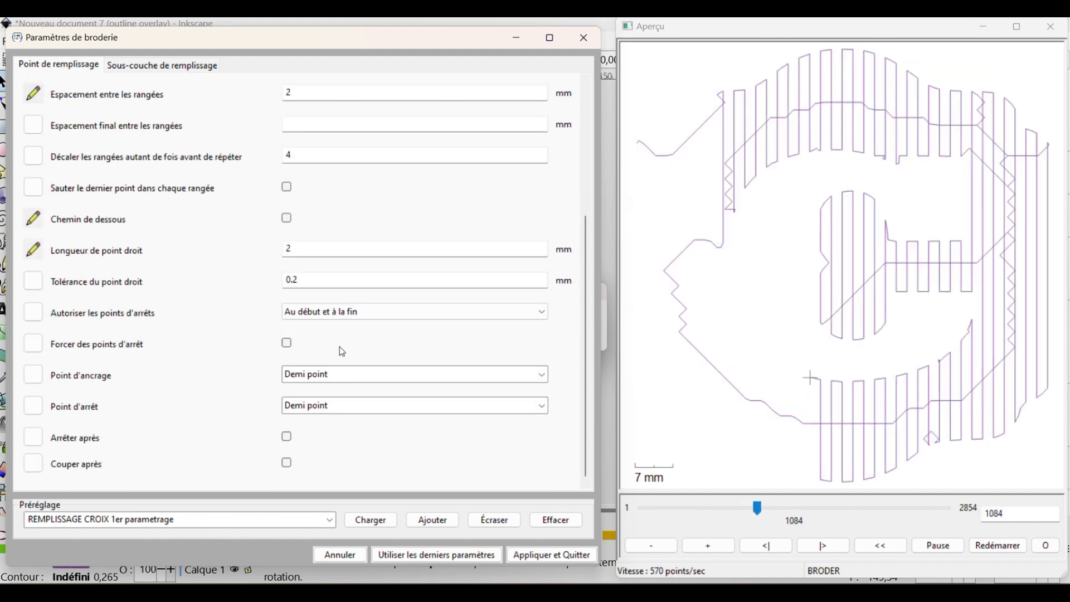
{"action": "left_click", "coordinate": [162, 64]}
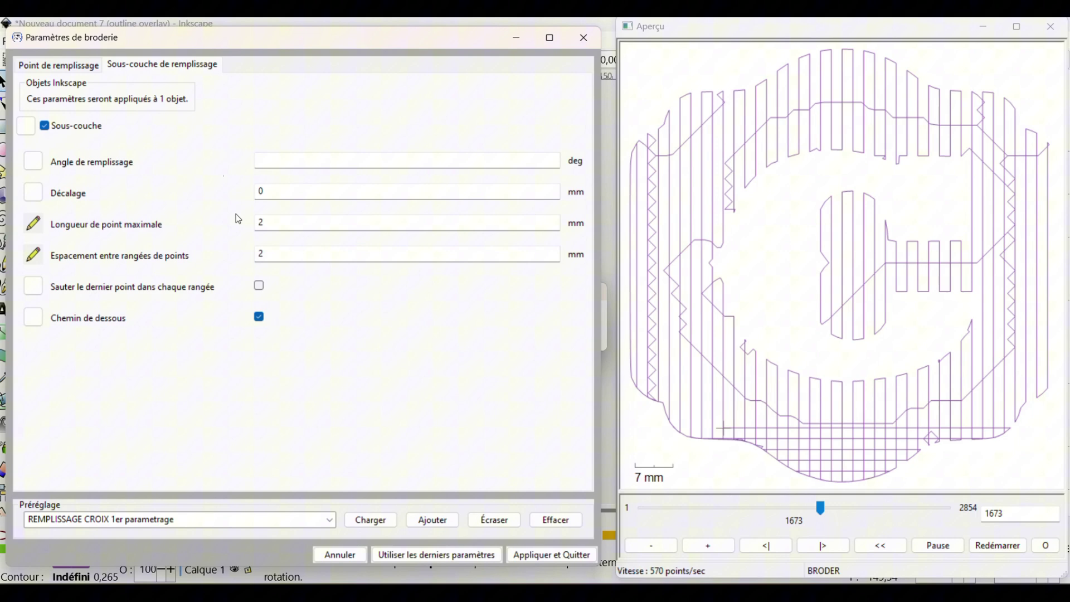
{"action": "left_click", "coordinate": [259, 316]}
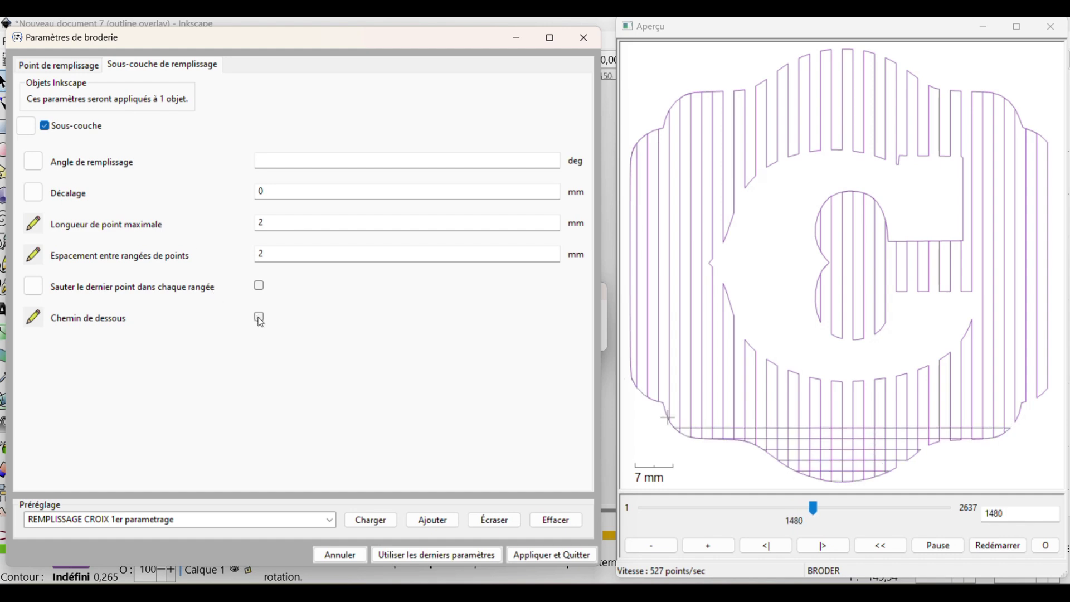
For the main fill, enable Couper après, allow lock stitches only at the end (A la fin), and apply the parameters
{"action": "key", "text": "ctrl+shift+Tab"}
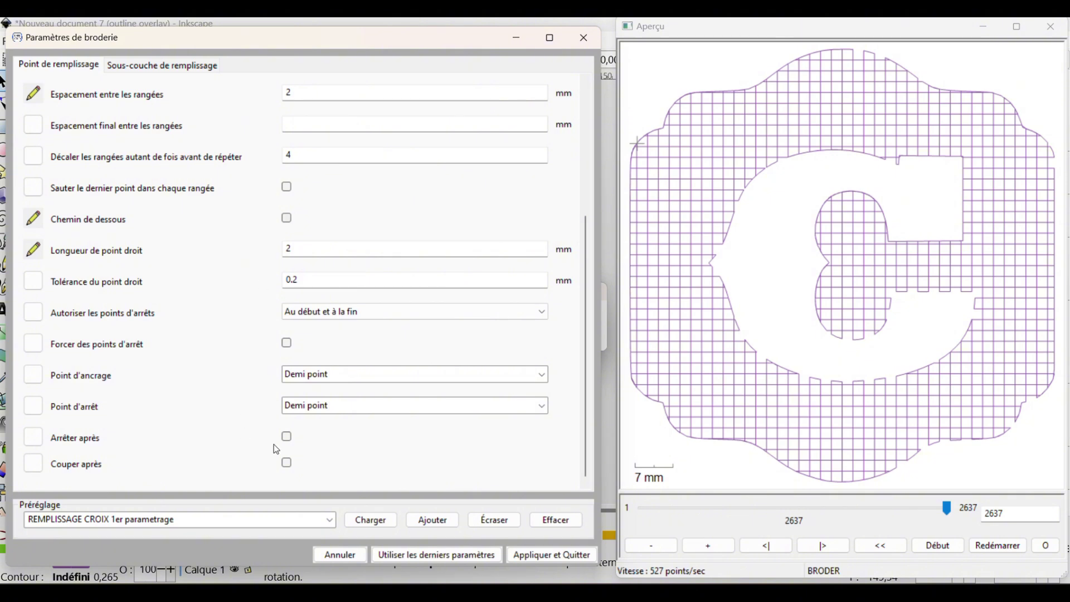
{"action": "left_click", "coordinate": [286, 463]}
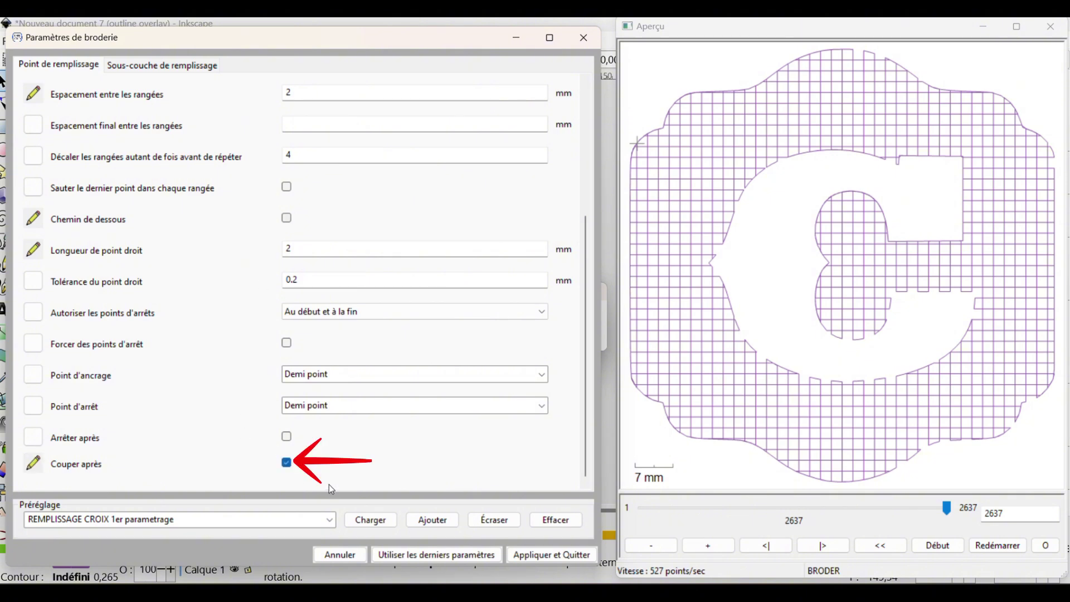
{"action": "left_click", "coordinate": [352, 312]}
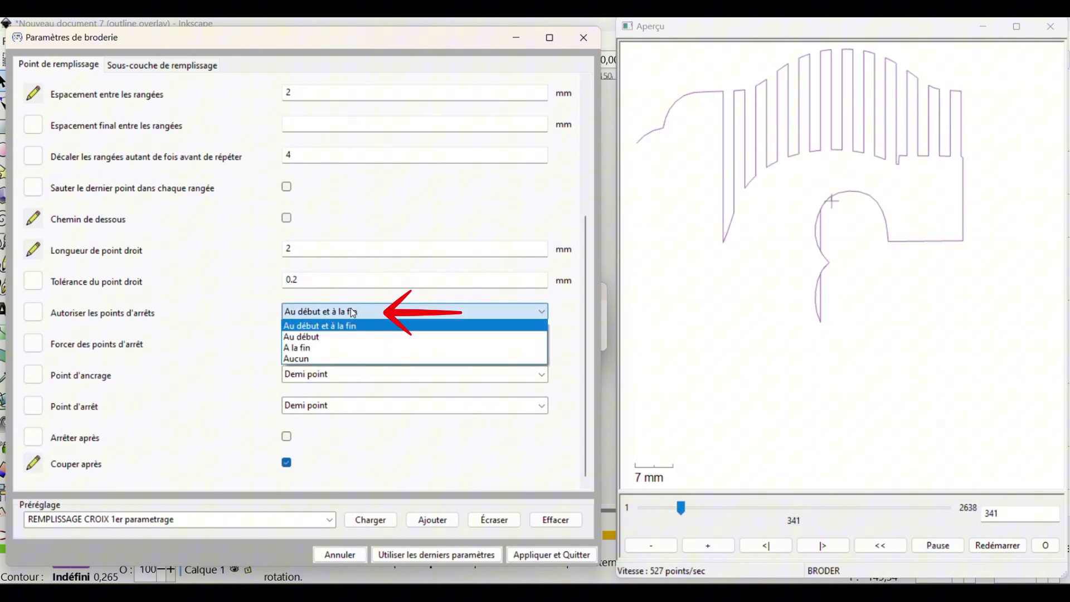
{"action": "left_click", "coordinate": [340, 348]}
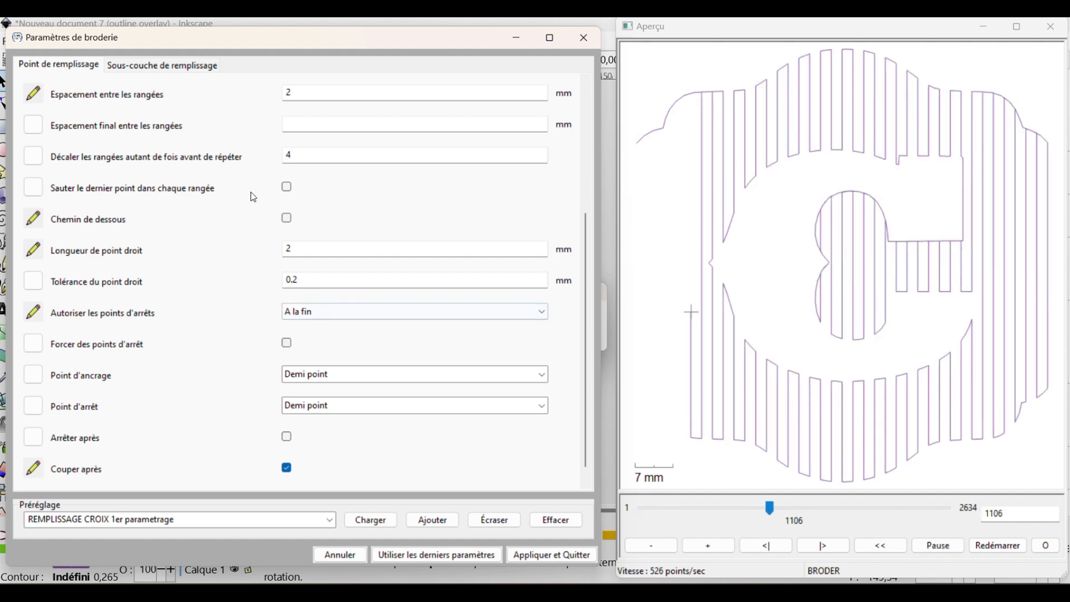
{"action": "scroll", "coordinate": [252, 200], "scroll_direction": "up", "scroll_amount": 4}
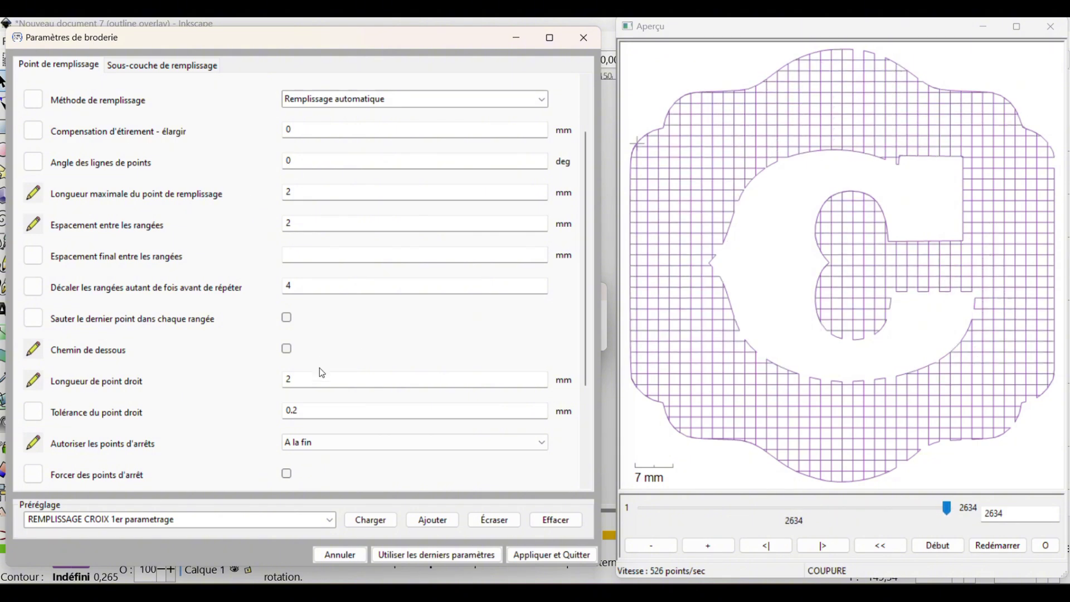
{"action": "left_click", "coordinate": [538, 557]}
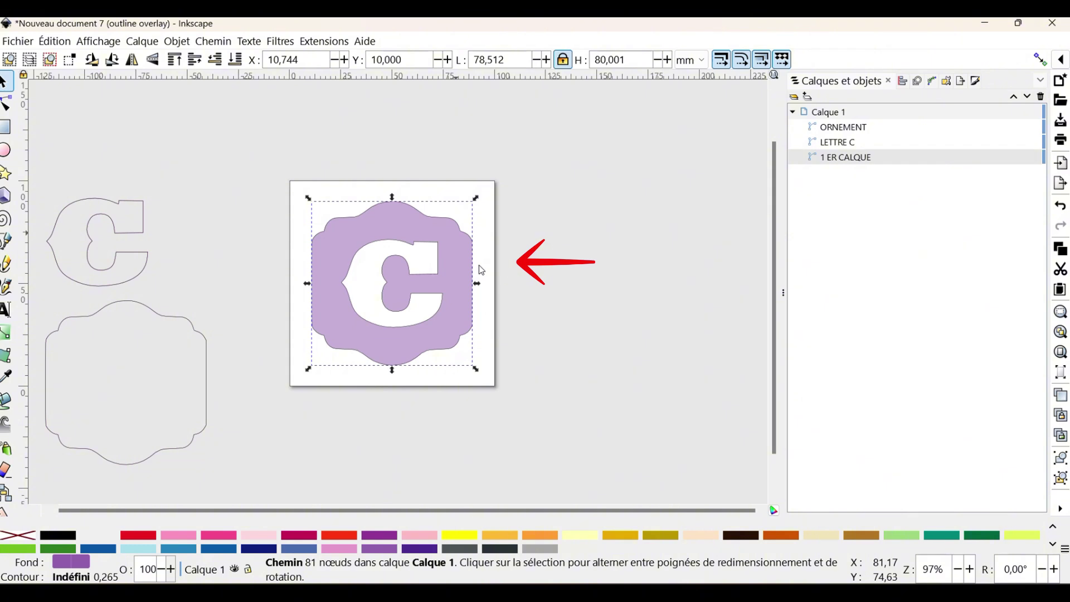
Paste a copy of the 1 ER CALQUE frame beside the page, at about X 86, Y -16 mm
{"action": "right_click", "coordinate": [528, 289]}
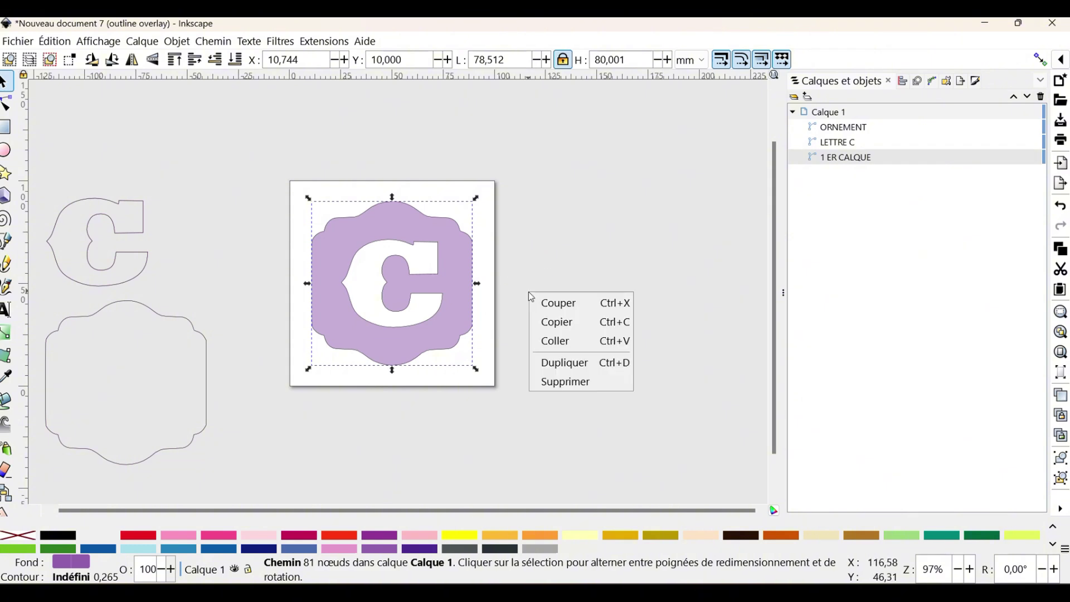
{"action": "left_click", "coordinate": [546, 337]}
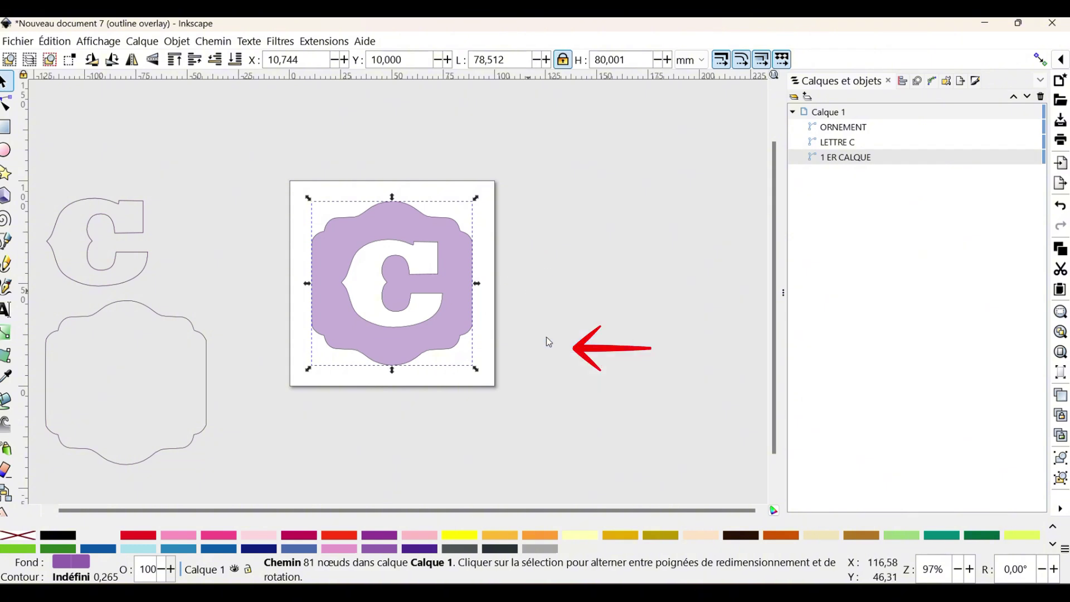
{"action": "double_click", "coordinate": [828, 157]}
{"action": "key", "text": "Escape"}
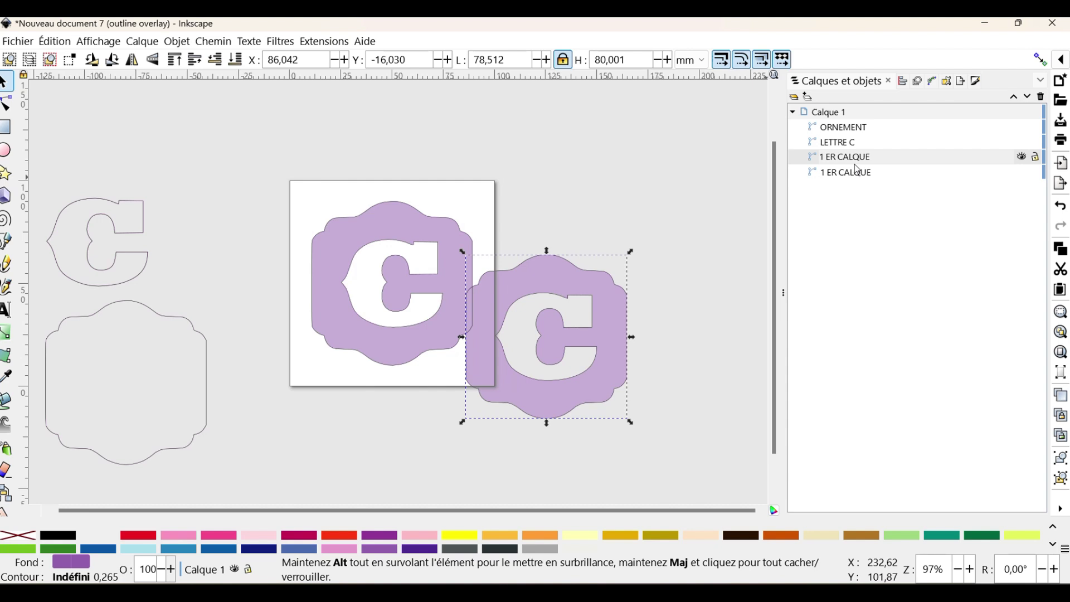
{"action": "key", "text": "BackSpace"}
{"action": "key", "text": "BackSpace"}
{"action": "key", "text": "Delete"}
{"action": "key", "text": "Delete"}
{"action": "key", "text": "Delete"}
{"action": "type", "text": "2EME"}
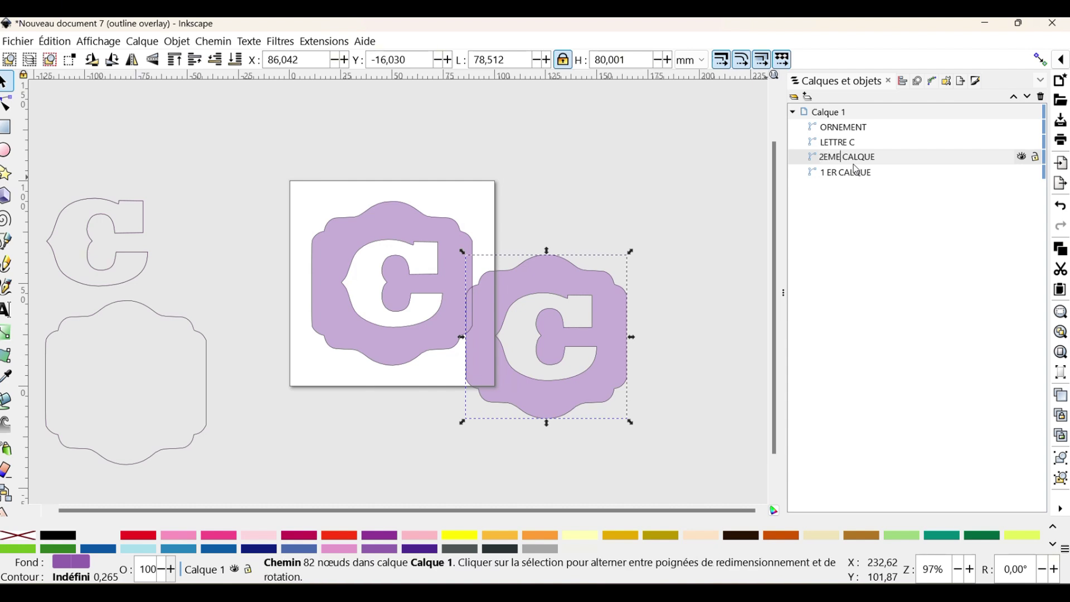
{"action": "key", "text": "Escape"}
{"action": "left_click", "coordinate": [617, 302]}
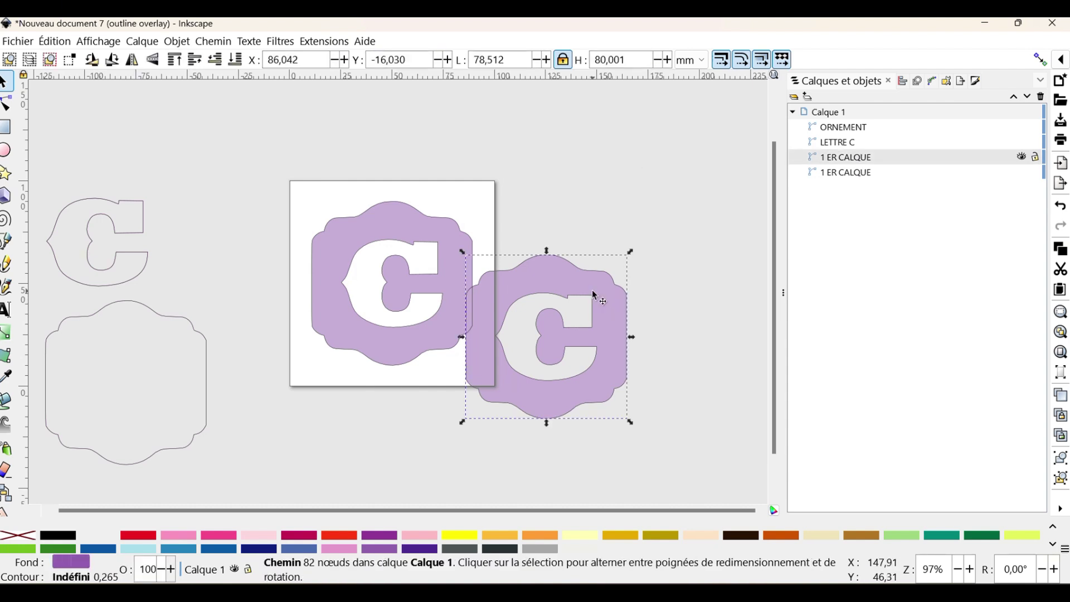
Align the pasted frame copy to the centre of the page, both horizontally and vertically
{"action": "left_click", "coordinate": [1058, 513]}
{"action": "left_click", "coordinate": [982, 532]}
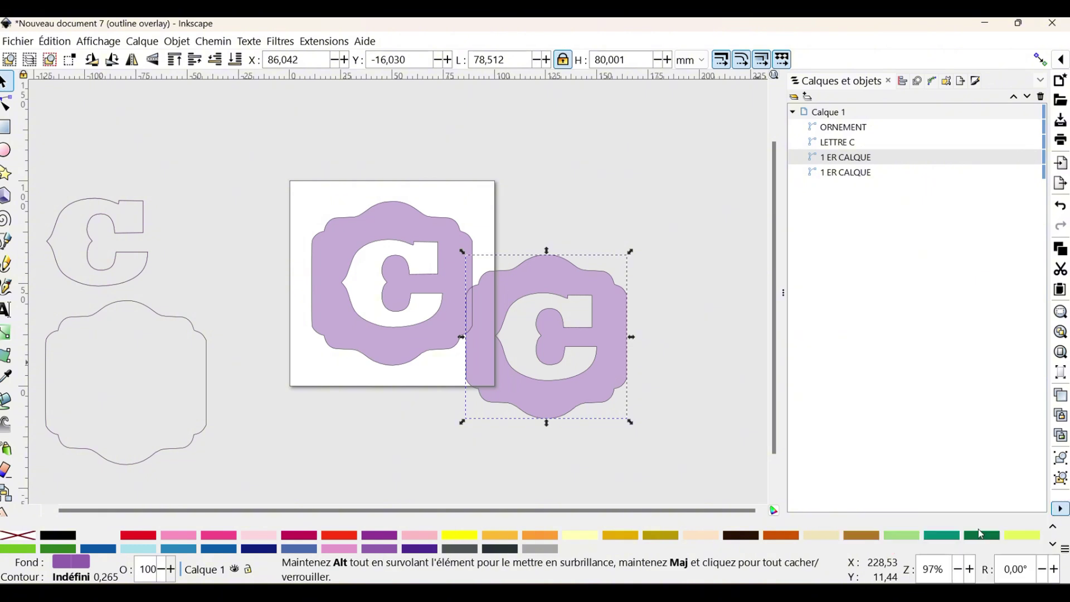
{"action": "left_click", "coordinate": [837, 193]}
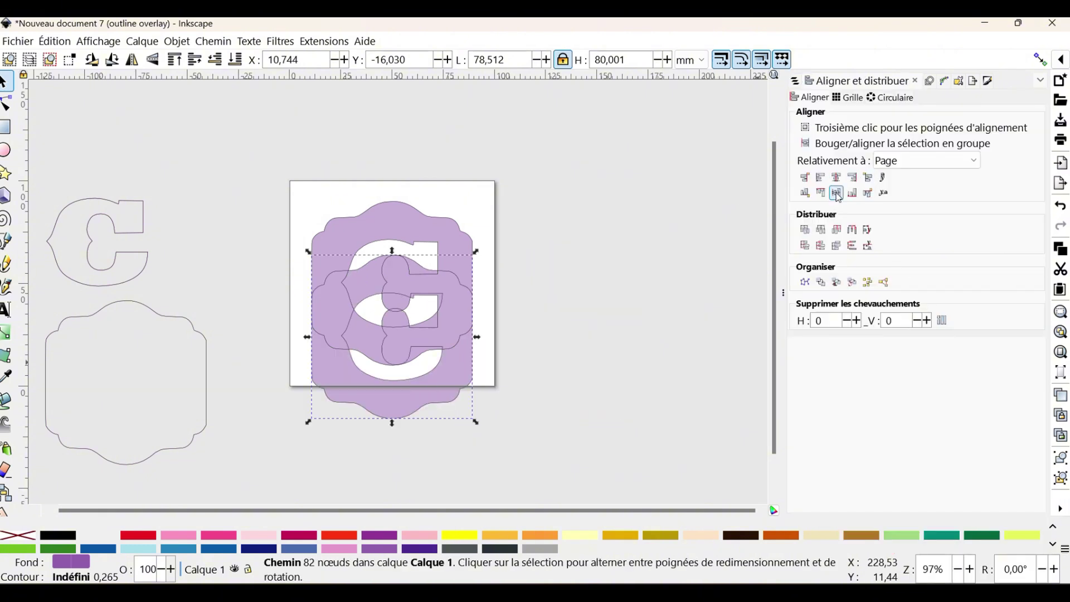
{"action": "left_click", "coordinate": [838, 194]}
{"action": "scroll", "coordinate": [370, 332], "scroll_direction": "up", "scroll_amount": 4}
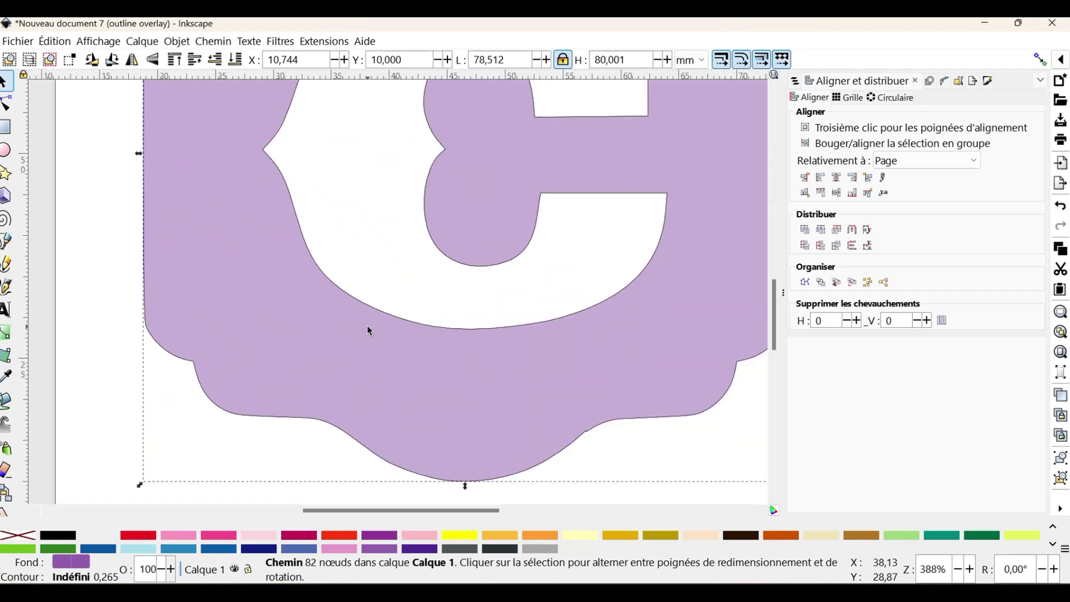
{"action": "scroll", "coordinate": [369, 331], "scroll_direction": "down", "scroll_amount": 3}
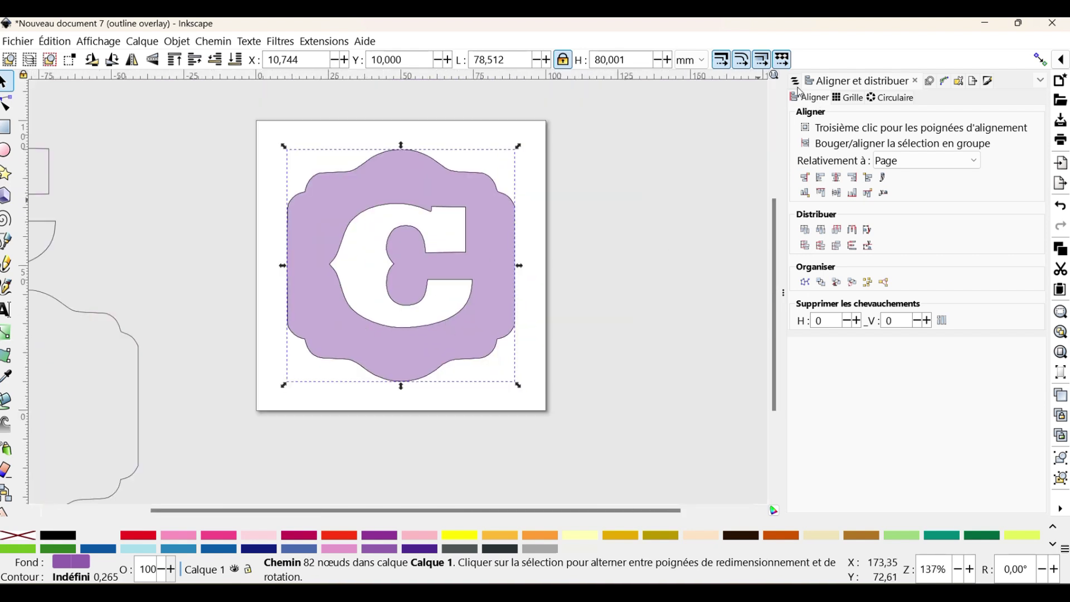
Rename the upper 1 ER CALQUE object, the centred copy, as 2EME CALQUE
{"action": "key", "text": "ctrl+shift+l"}
{"action": "double_click", "coordinate": [825, 157]}
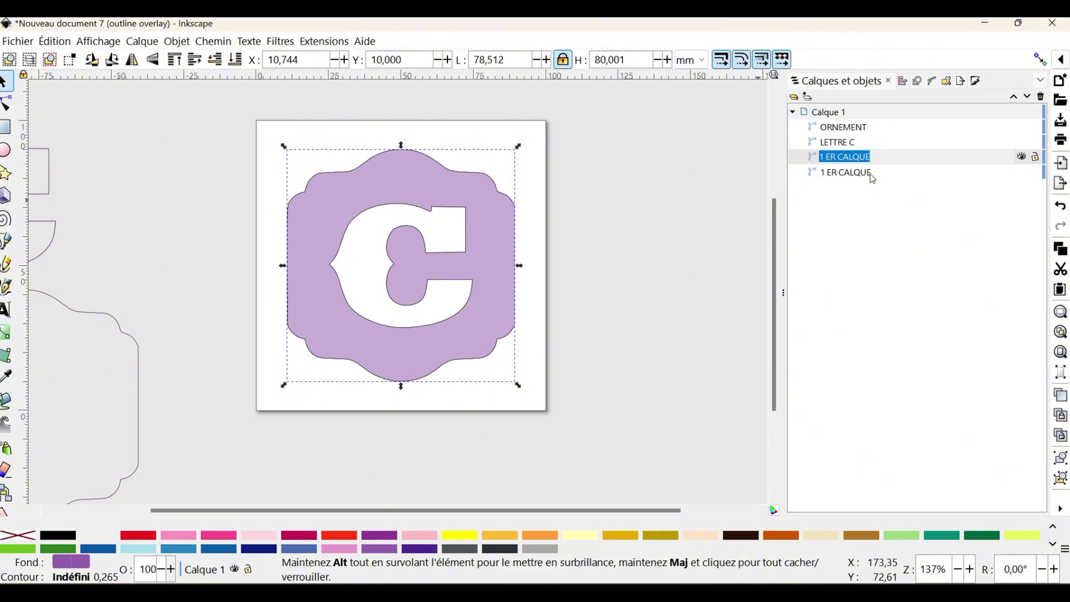
{"action": "type", "text": "2EME CA"}
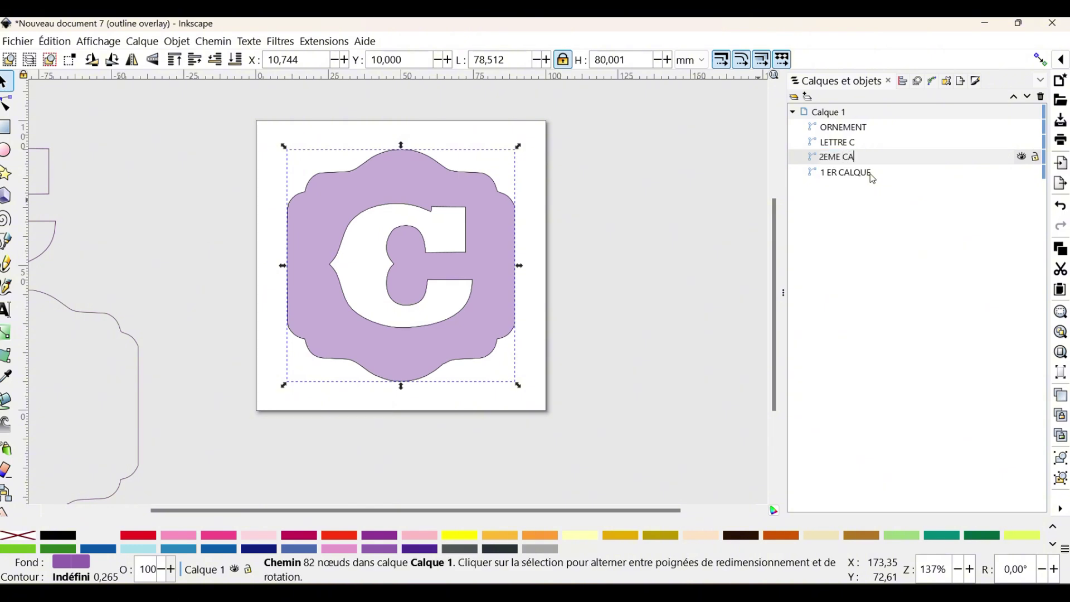
{"action": "key", "text": "Return"}
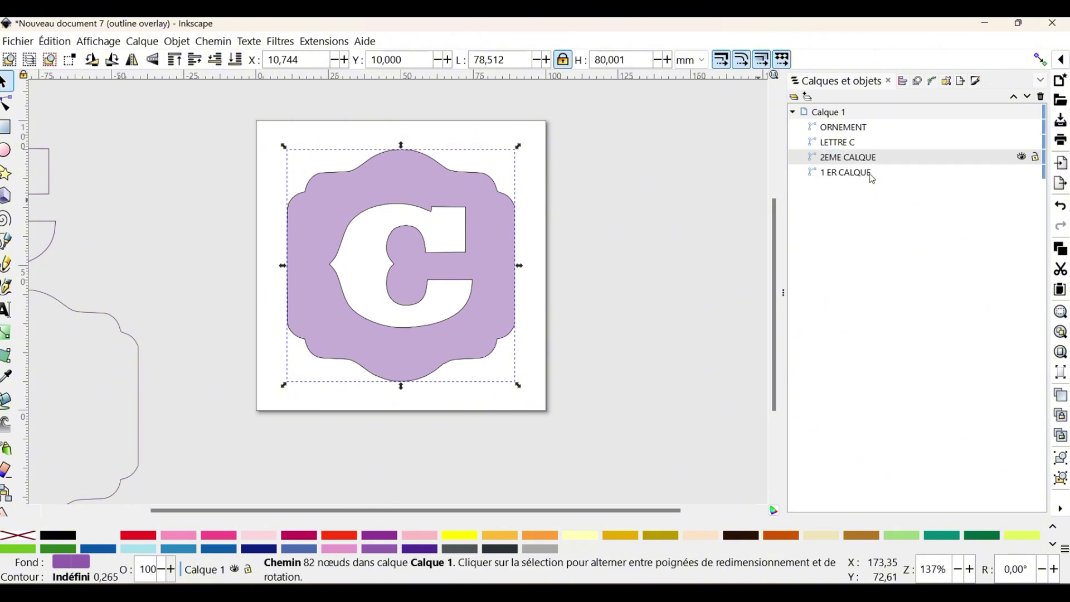
Open the Ink/Stitch embroidery parameters for 2EME CALQUE and load the REMPLISSAGE CROIX 2EME paramétrage preset
{"action": "left_click", "coordinate": [329, 42]}
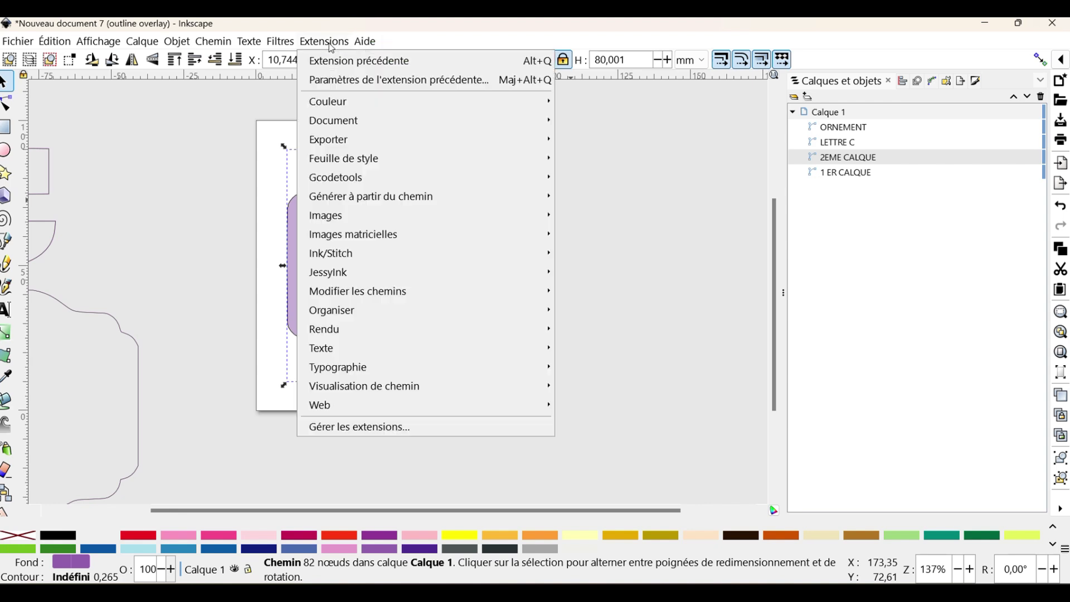
{"action": "mouse_move", "coordinate": [337, 256]}
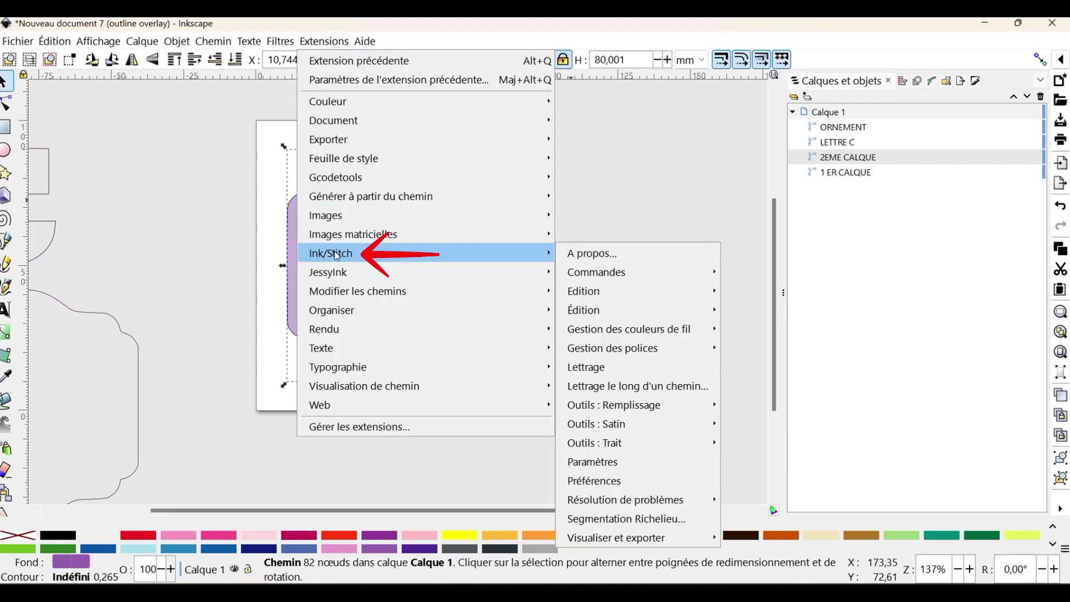
{"action": "left_click", "coordinate": [632, 463]}
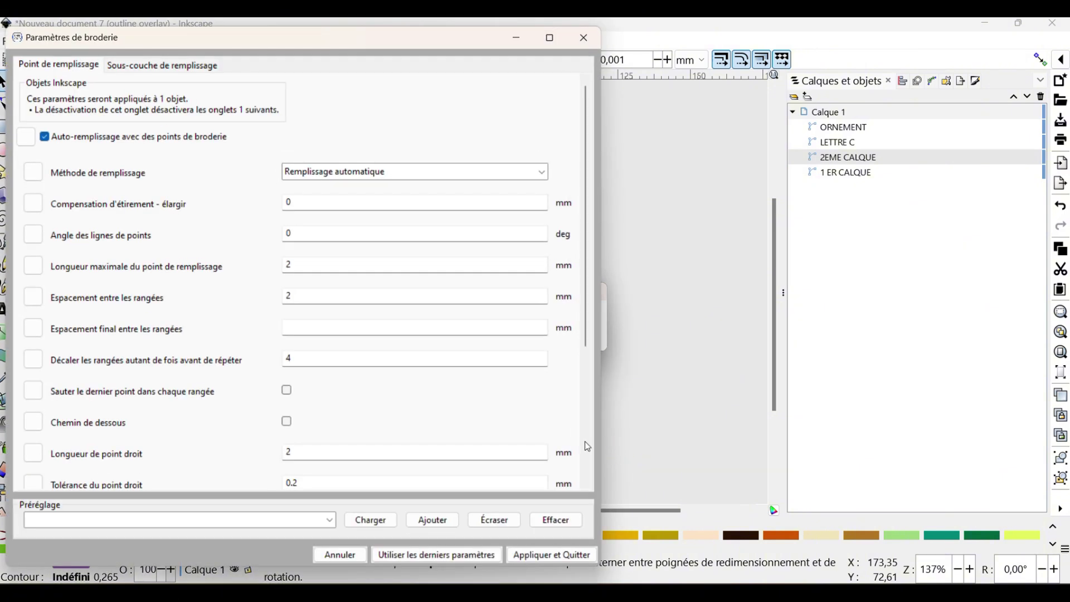
{"action": "left_click", "coordinate": [329, 520]}
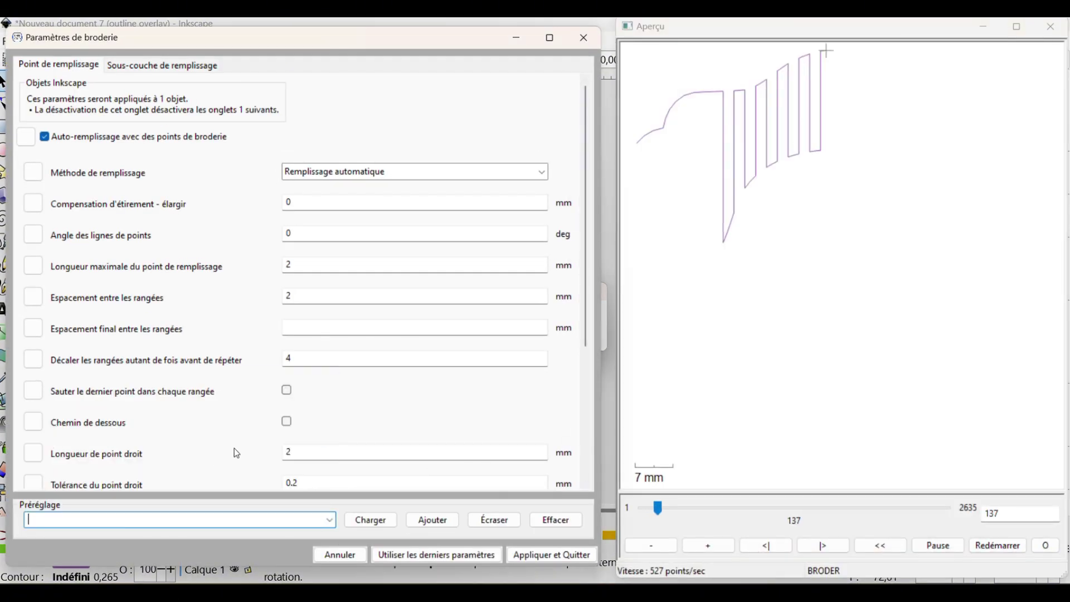
{"action": "left_click", "coordinate": [329, 520]}
{"action": "left_click", "coordinate": [210, 449]}
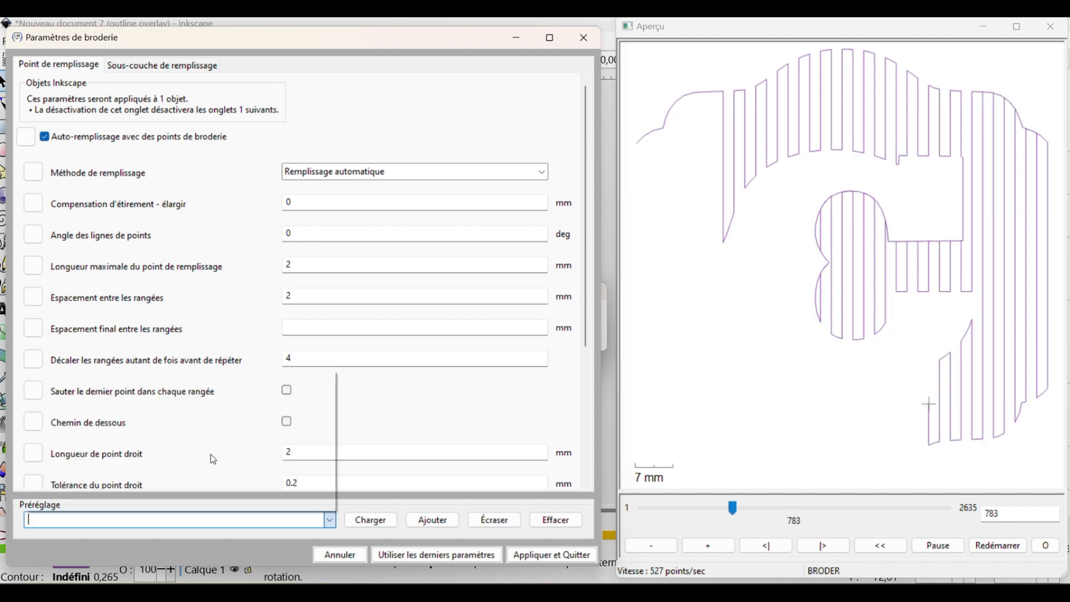
{"action": "left_click", "coordinate": [368, 525]}
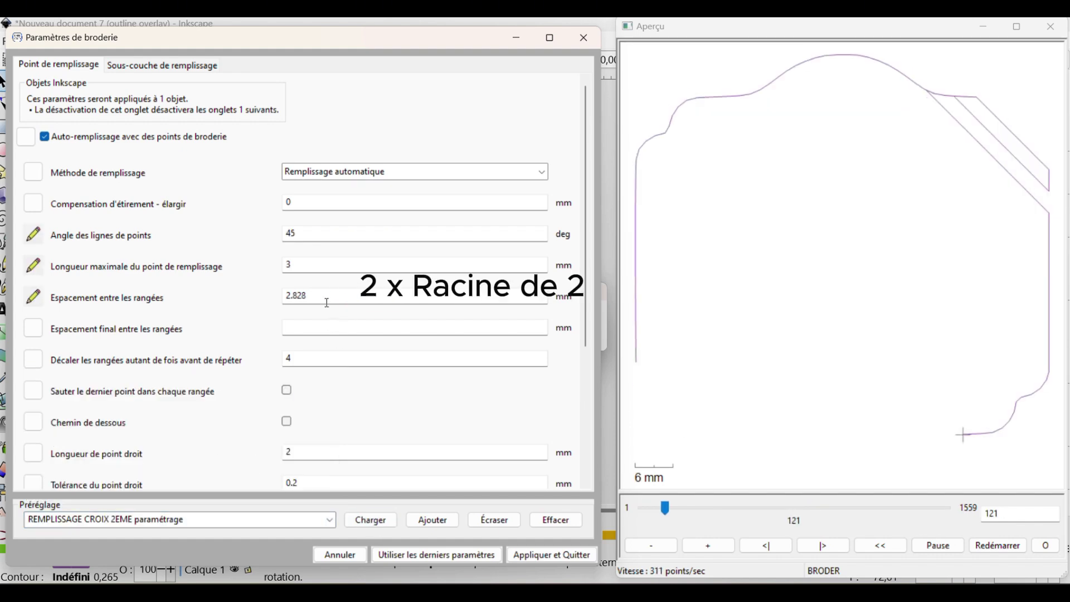
Set the running stitch length of 2EME CALQUE to 2.828 mm, copied from the row spacing, and enable Chemin de dessous
{"action": "double_click", "coordinate": [286, 296]}
{"action": "key", "text": "ctrl+c"}
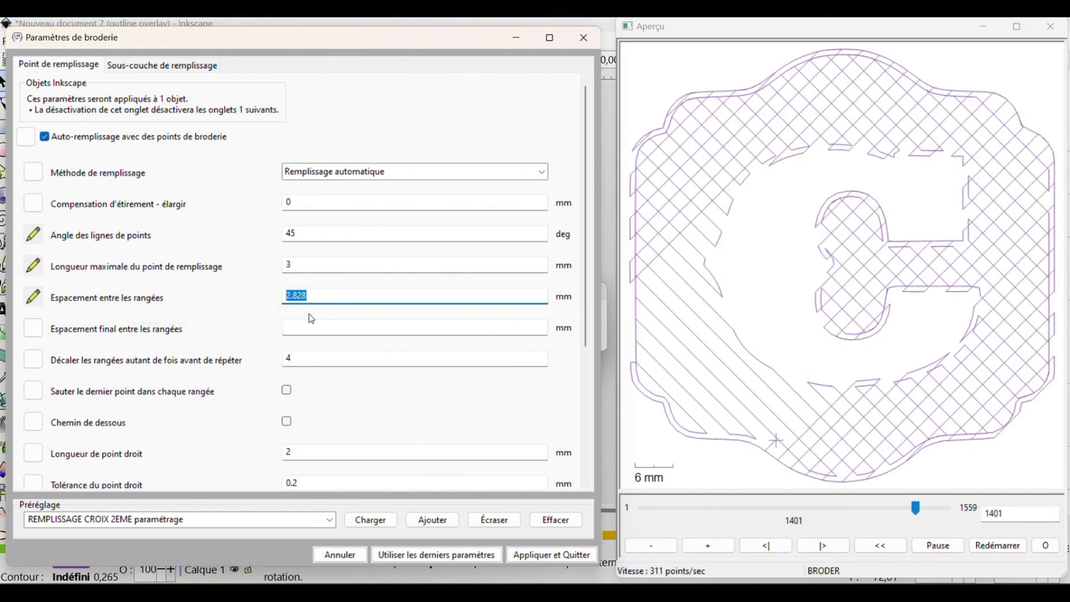
{"action": "left_click", "coordinate": [317, 297]}
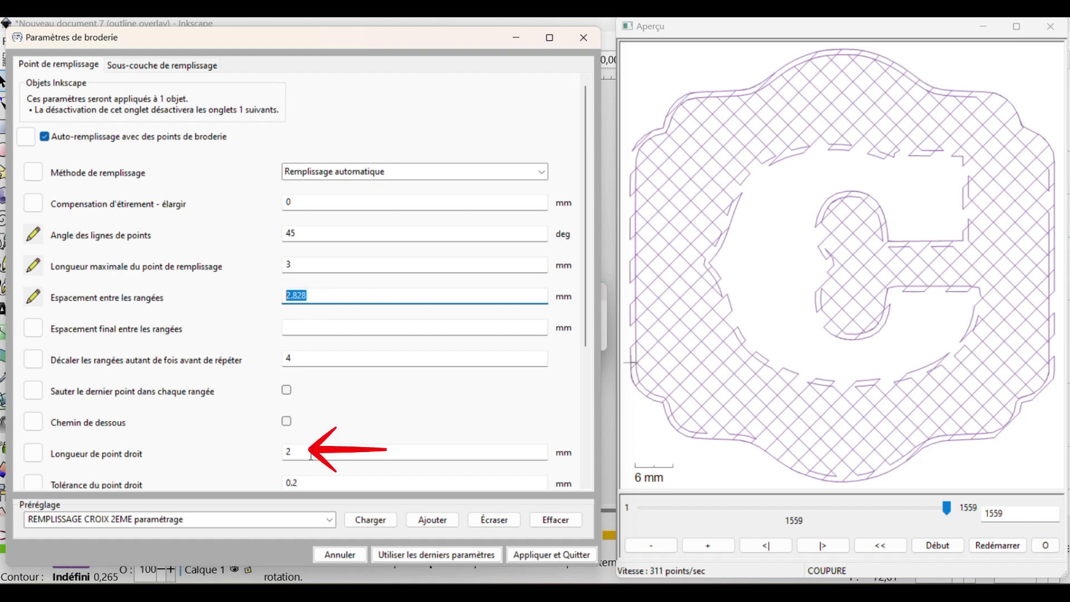
{"action": "left_click", "coordinate": [333, 455]}
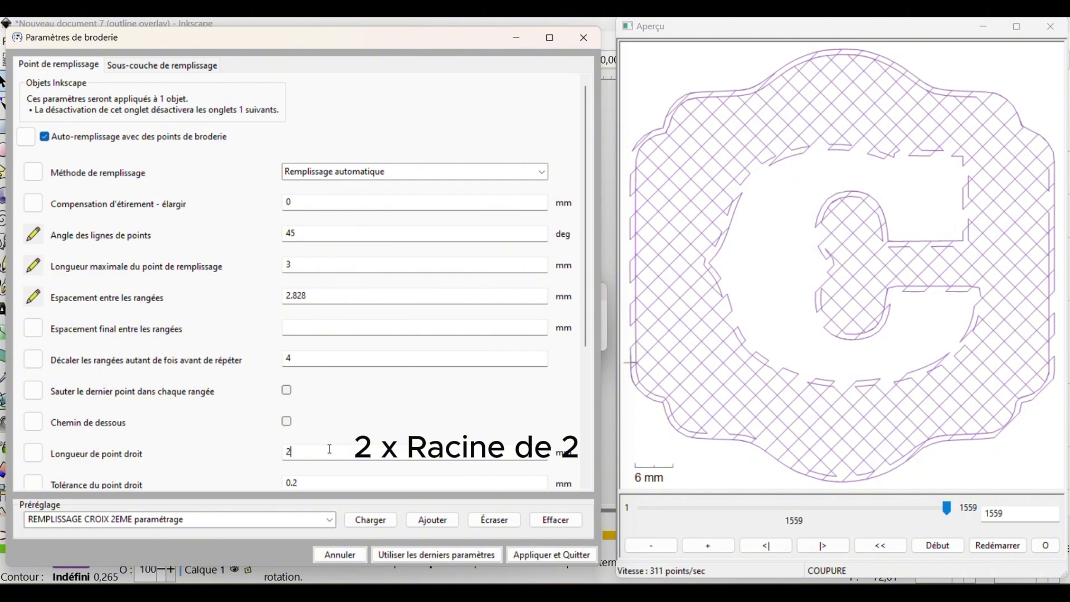
{"action": "key", "text": "ctrl+v"}
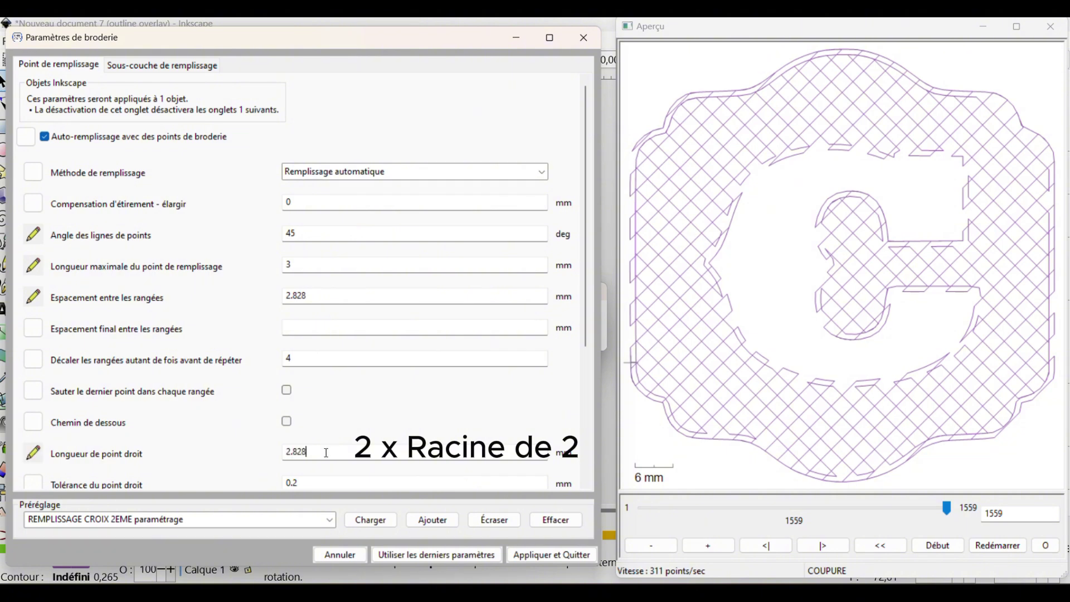
{"action": "left_click", "coordinate": [349, 420]}
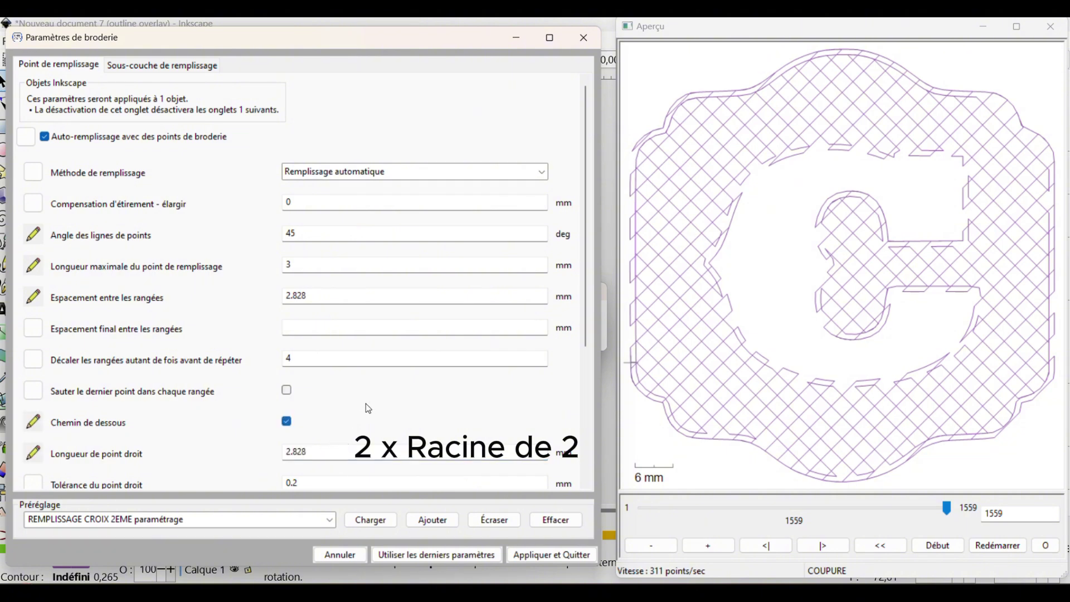
Disable the Chemin de dessous option for 2EME CALQUE and look over its remaining fill stitch settings
{"action": "left_click", "coordinate": [302, 426]}
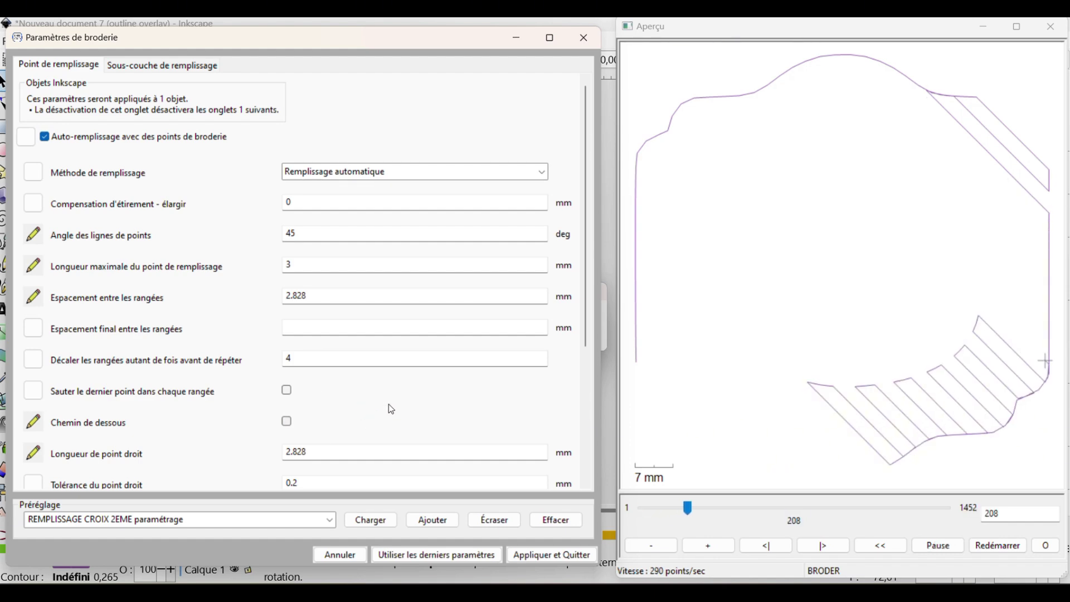
{"action": "left_click_drag", "start_coordinate": [298, 234], "coordinate": [262, 232]}
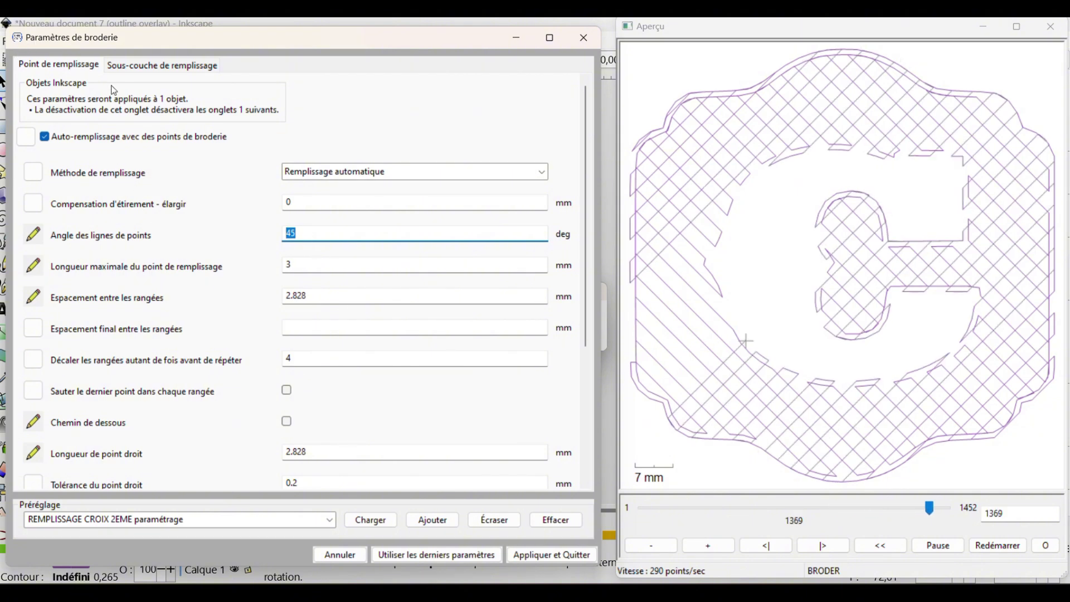
{"action": "scroll", "coordinate": [361, 417], "scroll_direction": "down", "scroll_amount": 6}
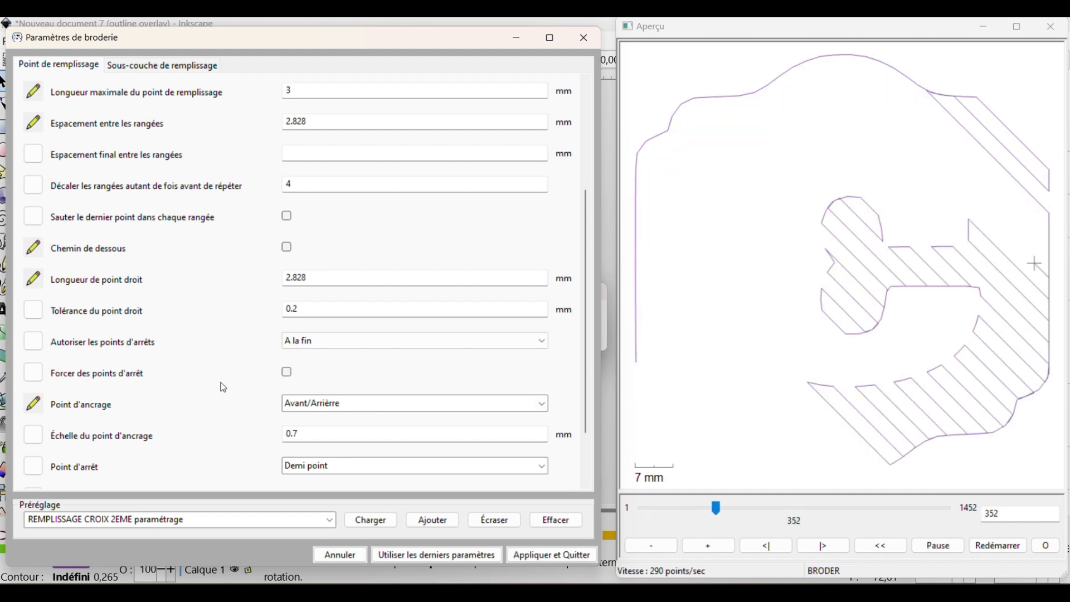
{"action": "scroll", "coordinate": [223, 388], "scroll_direction": "down", "scroll_amount": 3}
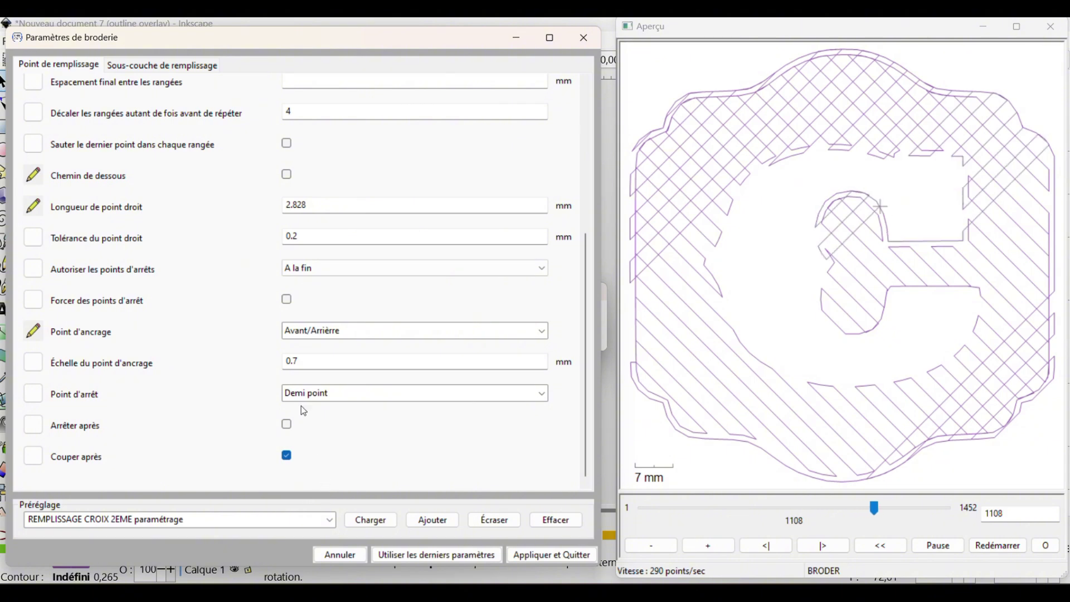
Review the fill underlay's offset, maximum stitch length and row spacing, and apply the embroidery parameters to 2EME CALQUE
{"action": "left_click", "coordinate": [162, 65]}
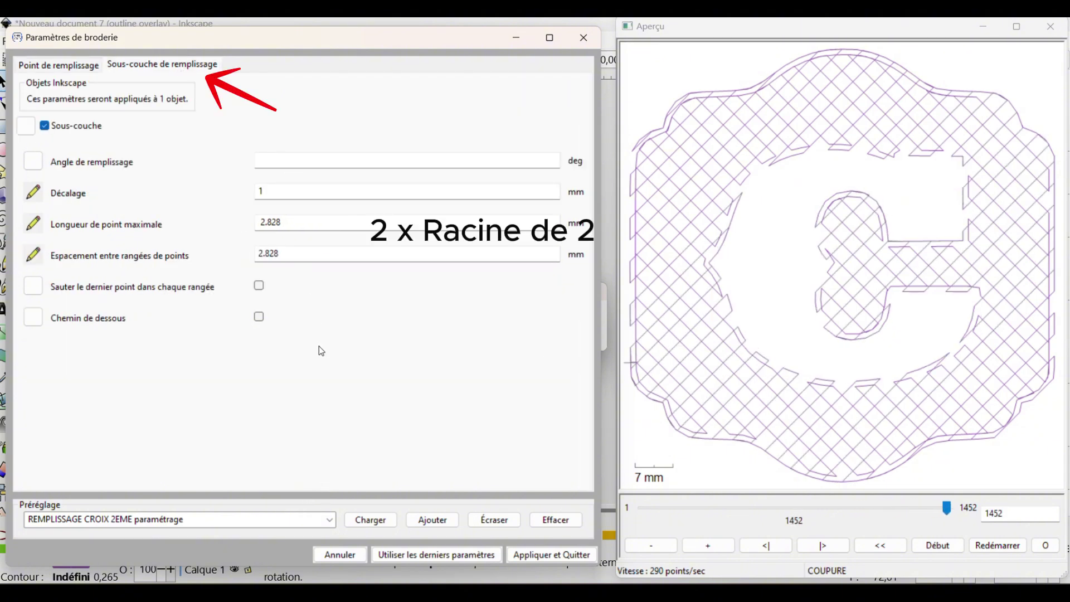
{"action": "left_click_drag", "start_coordinate": [275, 193], "coordinate": [210, 190]}
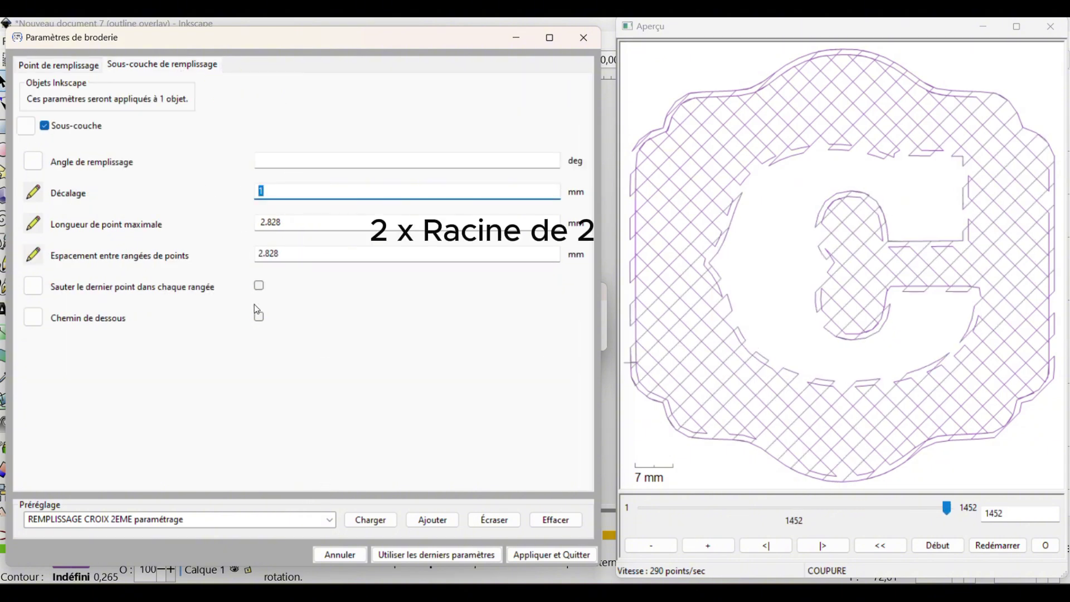
{"action": "left_click", "coordinate": [293, 221]}
{"action": "left_click", "coordinate": [298, 255]}
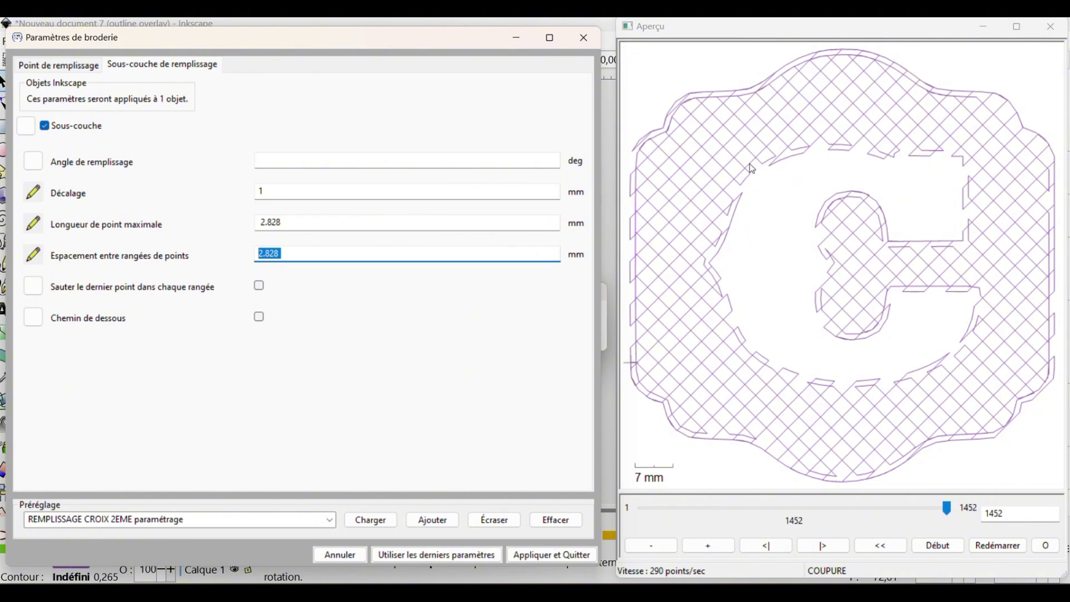
{"action": "left_click", "coordinate": [46, 65]}
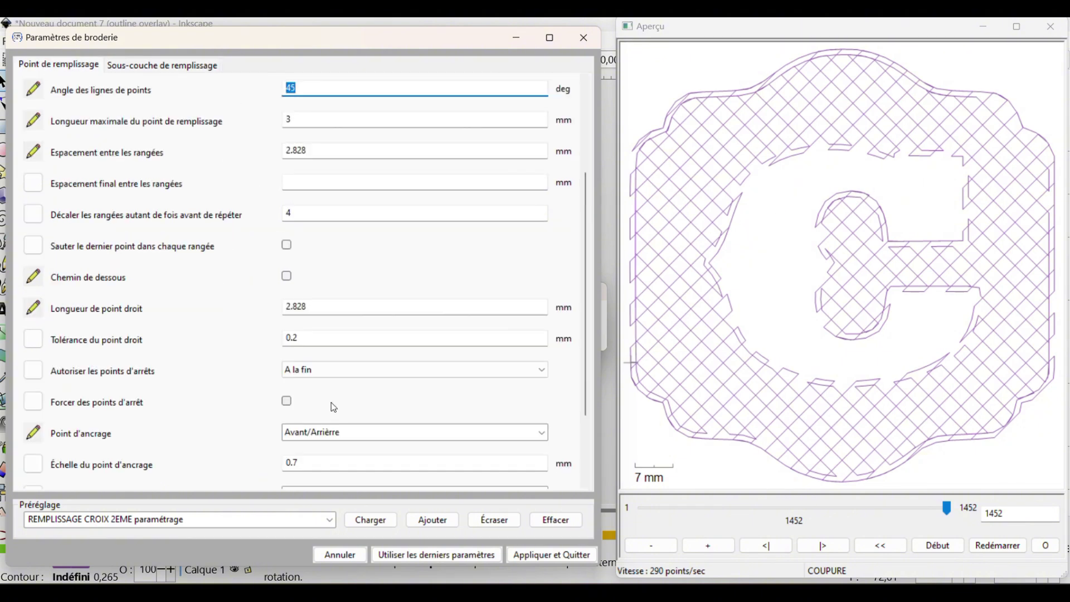
{"action": "left_click", "coordinate": [563, 560]}
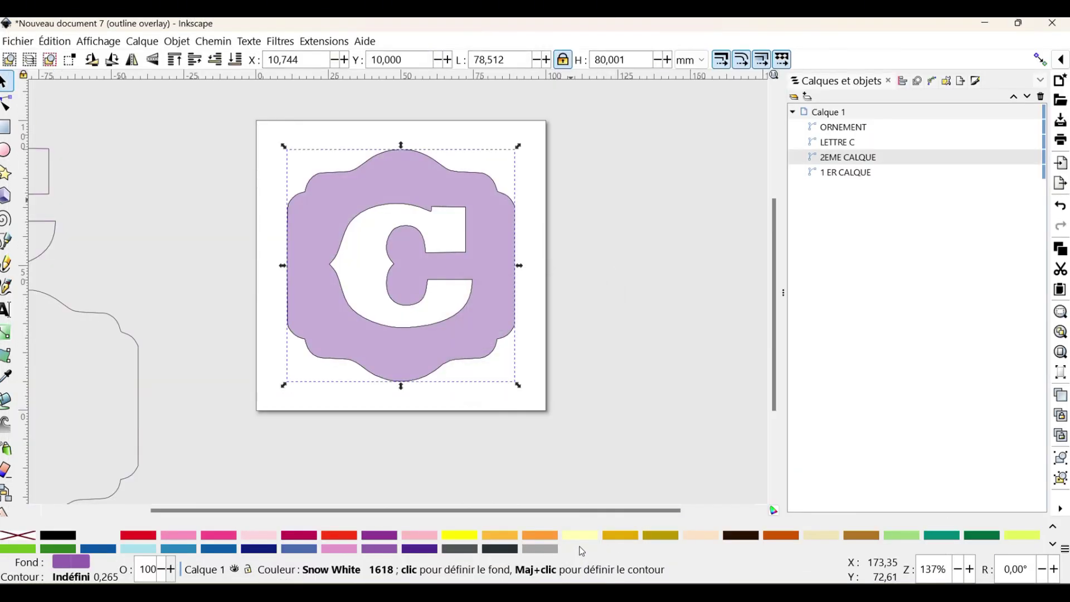
Preview the combined Ink/Stitch stitching of 2EME CALQUE and 1 ER CALQUE, and close the parameters without applying changes
{"action": "left_click", "coordinate": [471, 132]}
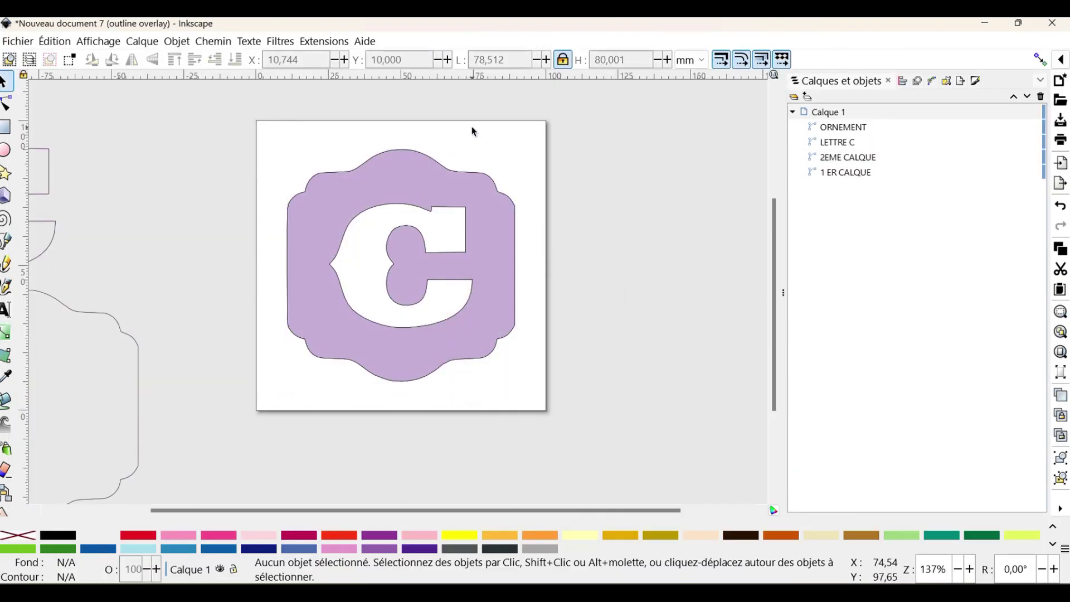
{"action": "left_click", "coordinate": [832, 164]}
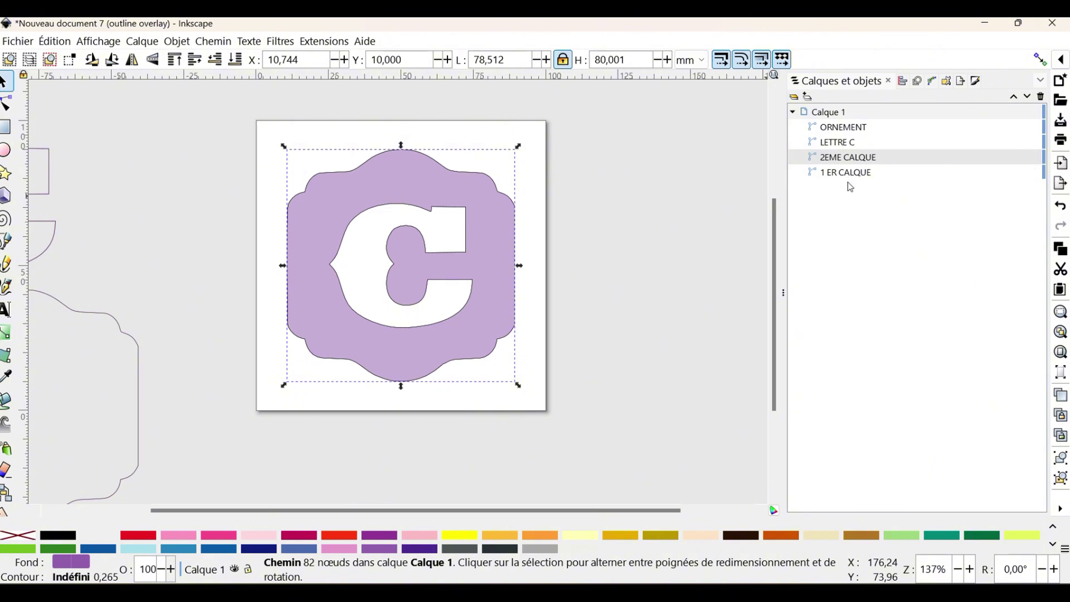
{"action": "left_click", "coordinate": [832, 174], "text": "shift"}
{"action": "left_click", "coordinate": [324, 41]}
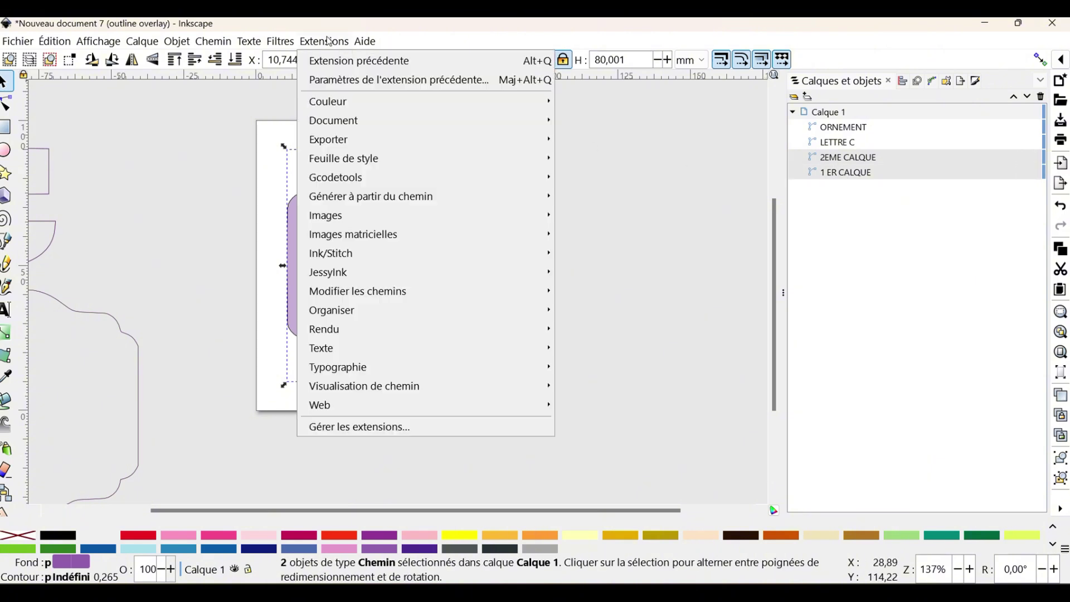
{"action": "mouse_move", "coordinate": [357, 255]}
{"action": "left_click", "coordinate": [592, 462]}
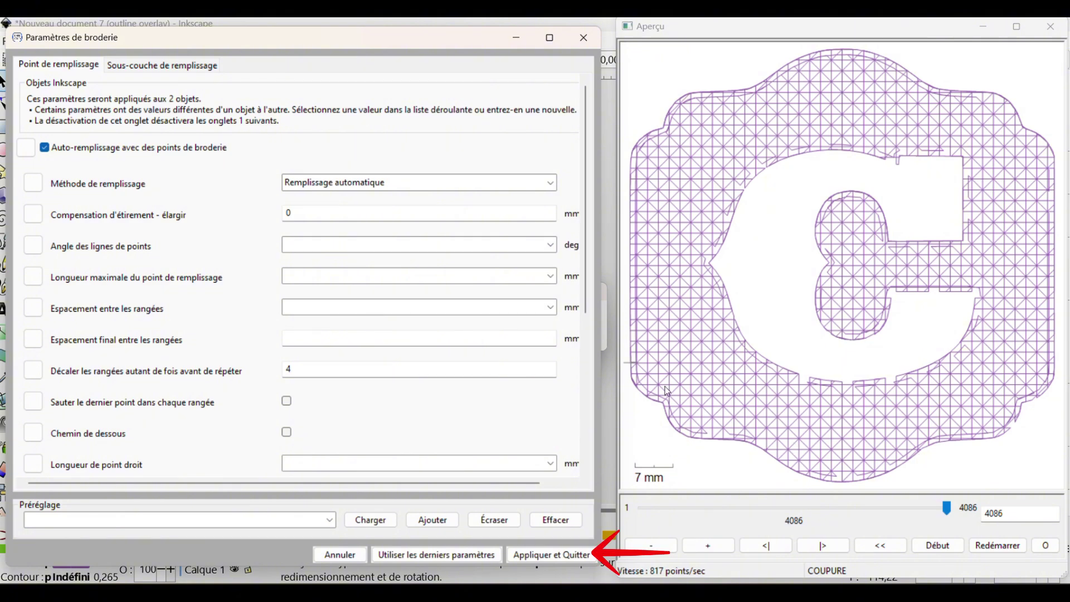
{"action": "left_click", "coordinate": [339, 555]}
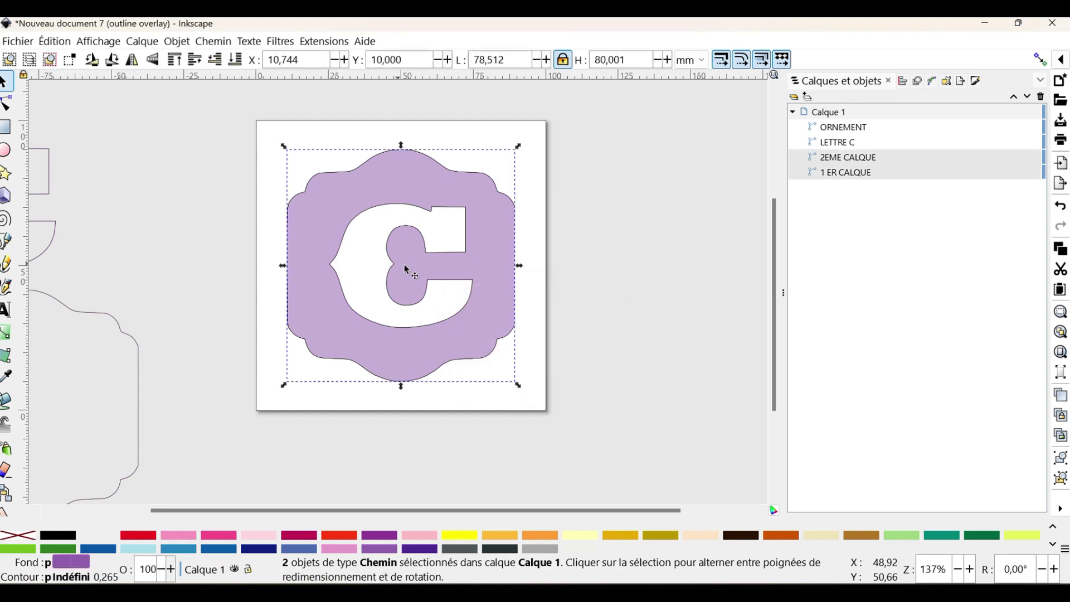
Centre the ORNEMENT and LETTRE C outlines on the page, horizontally and vertically, and inspect their fit over the fill up close
{"action": "left_click_drag", "start_coordinate": [358, 513], "coordinate": [245, 514]}
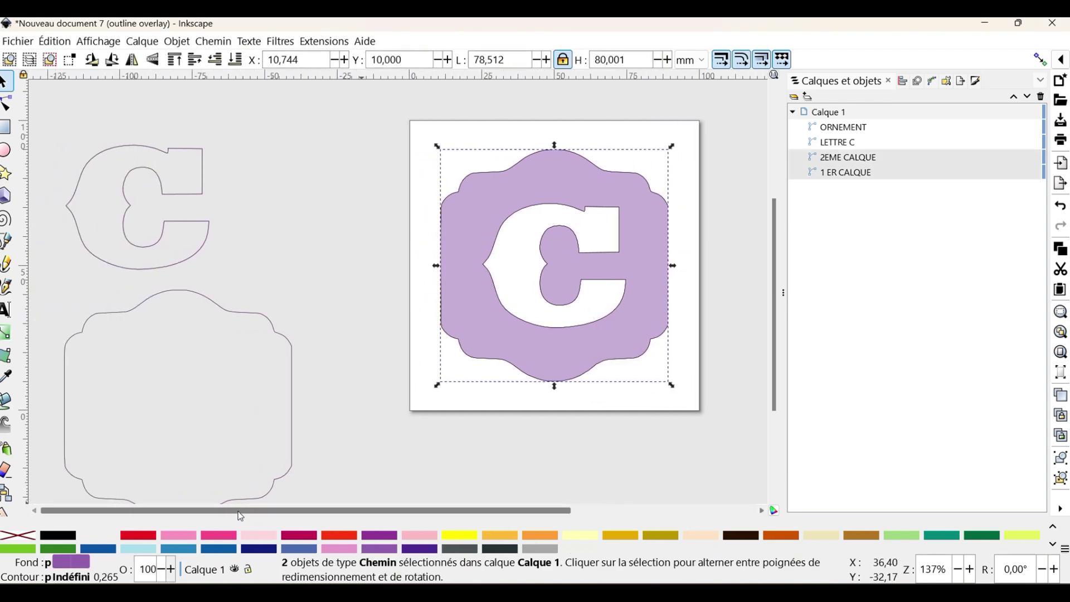
{"action": "left_click", "coordinate": [274, 322]}
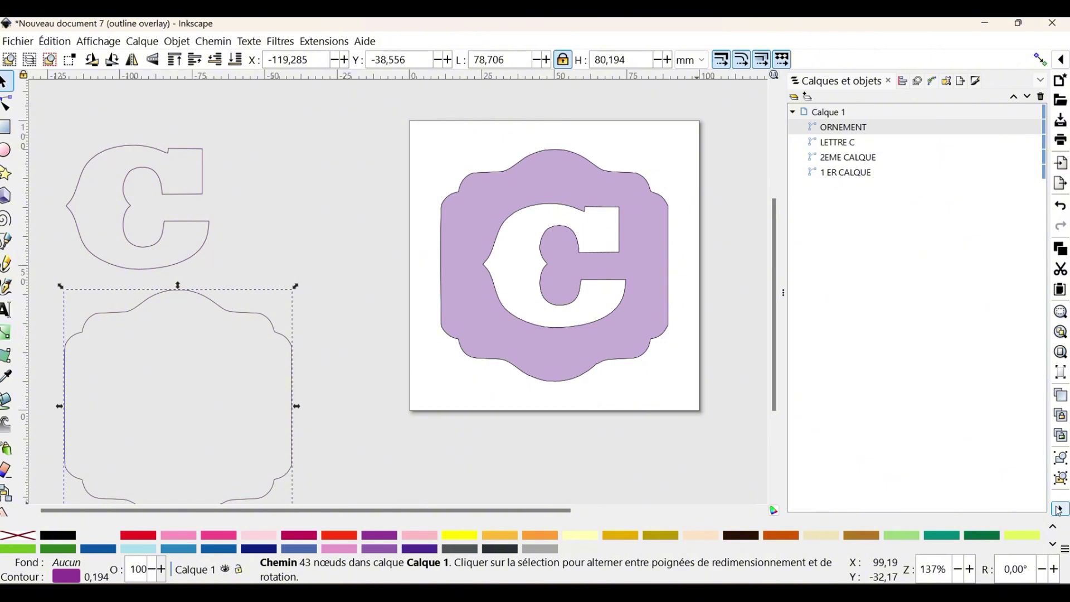
{"action": "left_click", "coordinate": [210, 227], "text": "shift"}
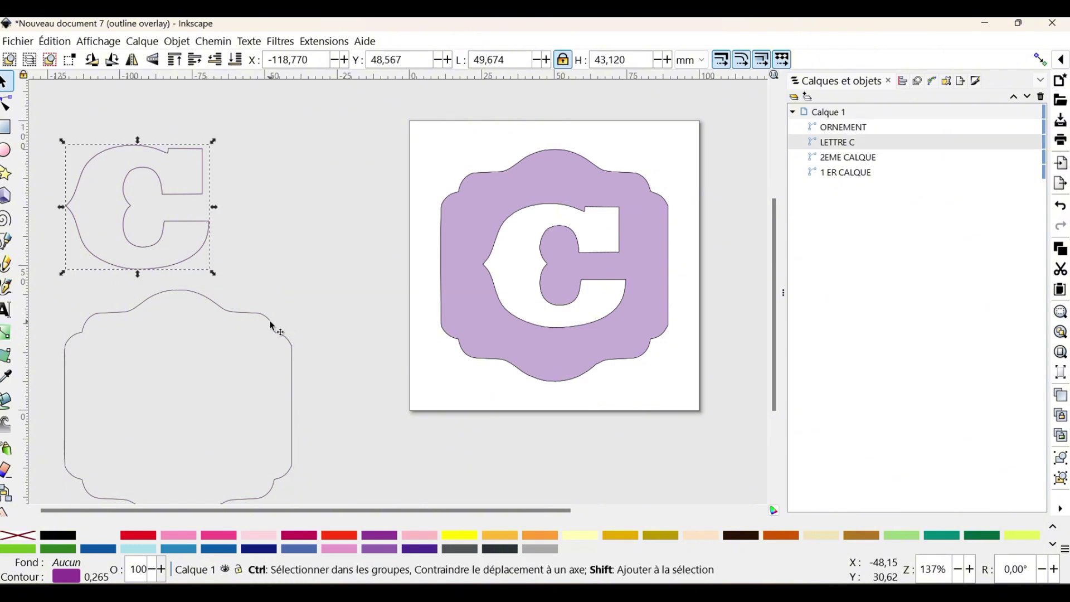
{"action": "left_click", "coordinate": [1060, 509]}
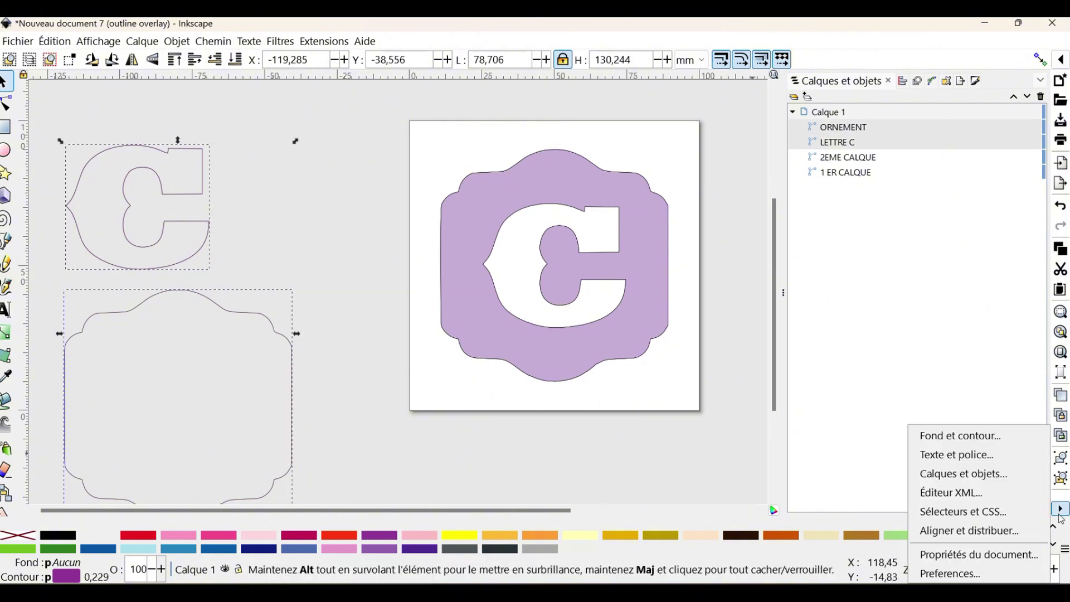
{"action": "left_click", "coordinate": [974, 528]}
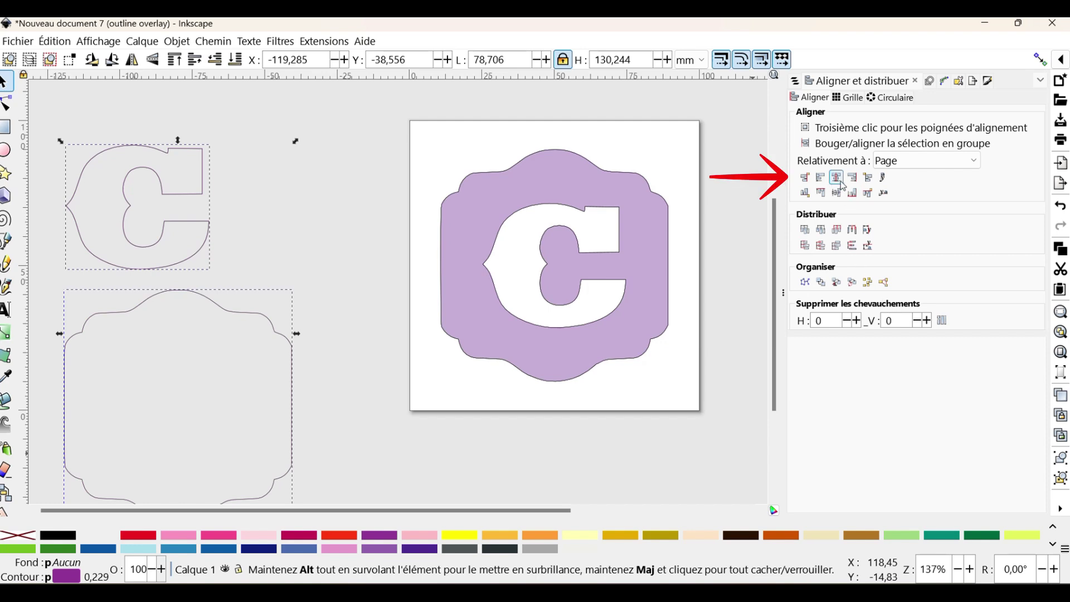
{"action": "left_click", "coordinate": [837, 193]}
{"action": "left_click", "coordinate": [838, 195]}
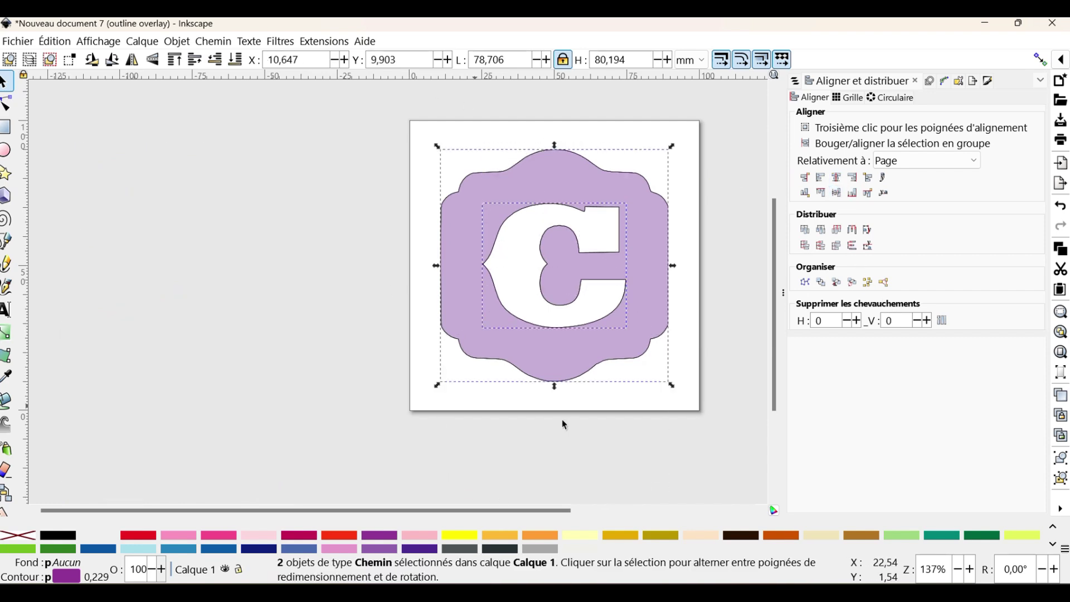
{"action": "scroll", "coordinate": [602, 337], "scroll_direction": "up", "scroll_amount": 1}
{"action": "scroll", "coordinate": [598, 330], "scroll_direction": "up", "scroll_amount": 4}
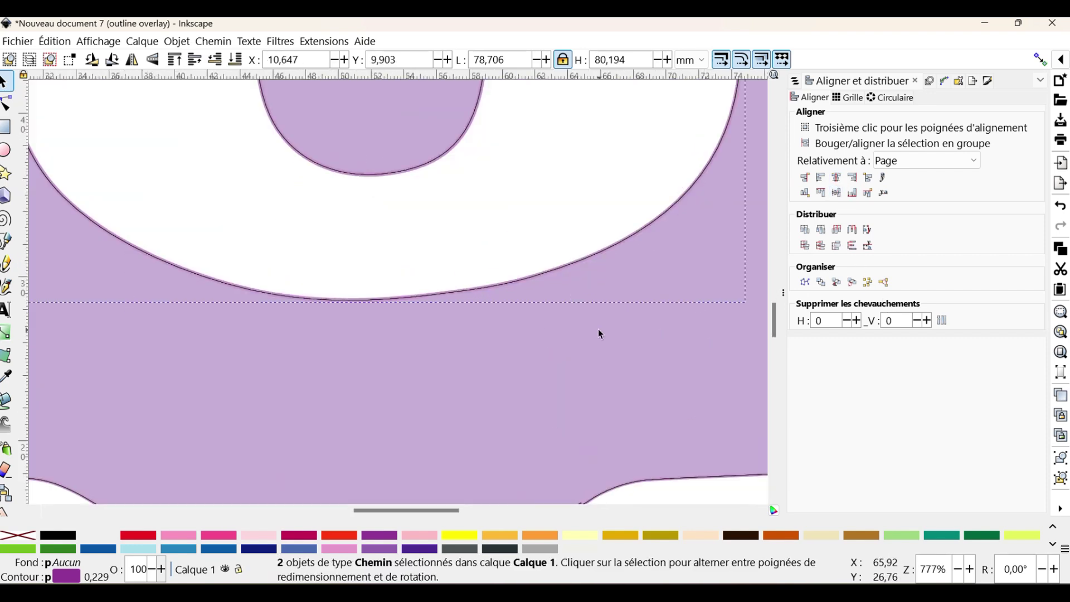
{"action": "scroll", "coordinate": [596, 331], "scroll_direction": "down", "scroll_amount": 4}
{"action": "scroll", "coordinate": [750, 404], "scroll_direction": "up", "scroll_amount": 4}
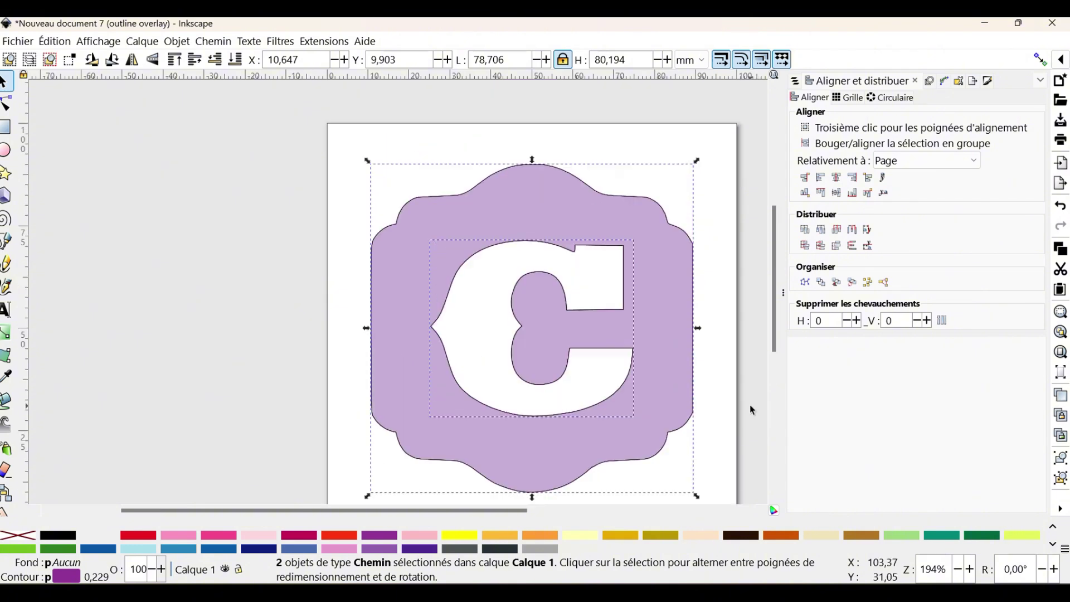
Set the ORNEMENT and LETTRE C outlines to a 3 mm stroke width and a dark violet stroke colour
{"action": "left_click", "coordinate": [796, 82]}
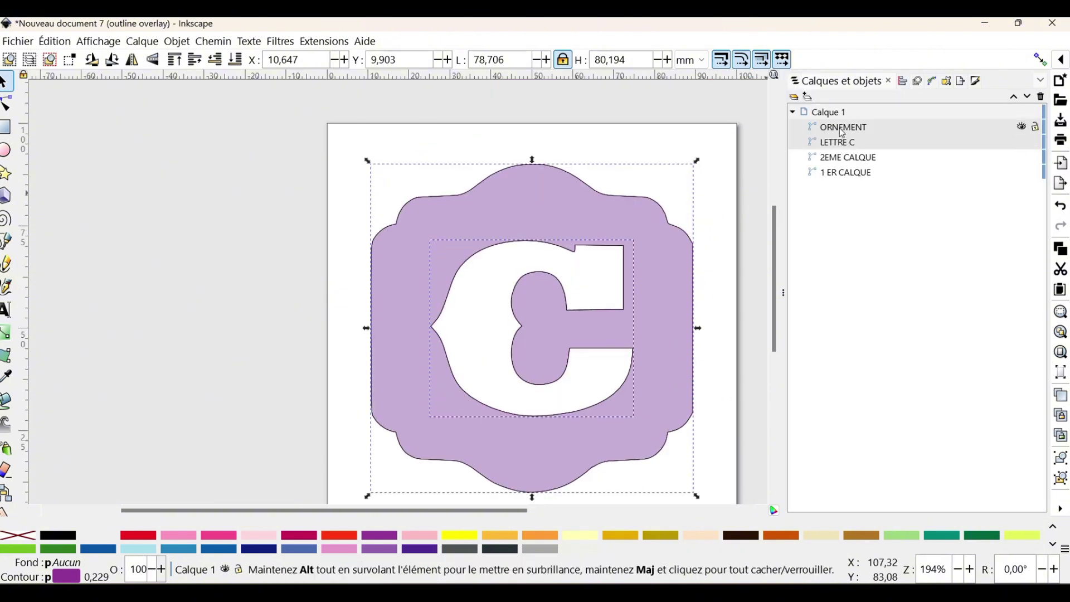
{"action": "left_click", "coordinate": [859, 143], "text": "shift"}
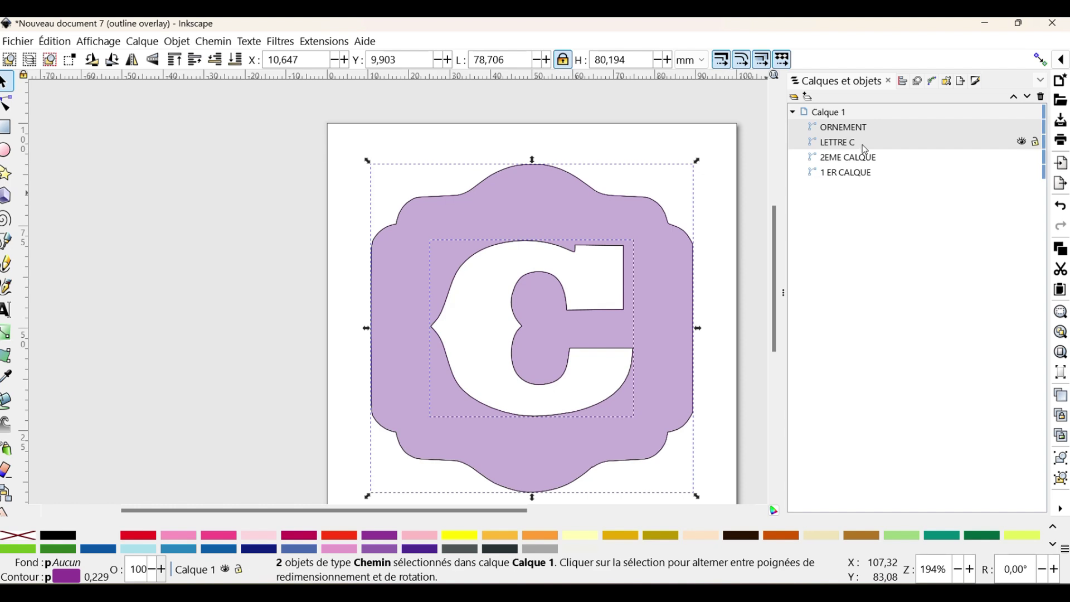
{"action": "left_click", "coordinate": [977, 82]}
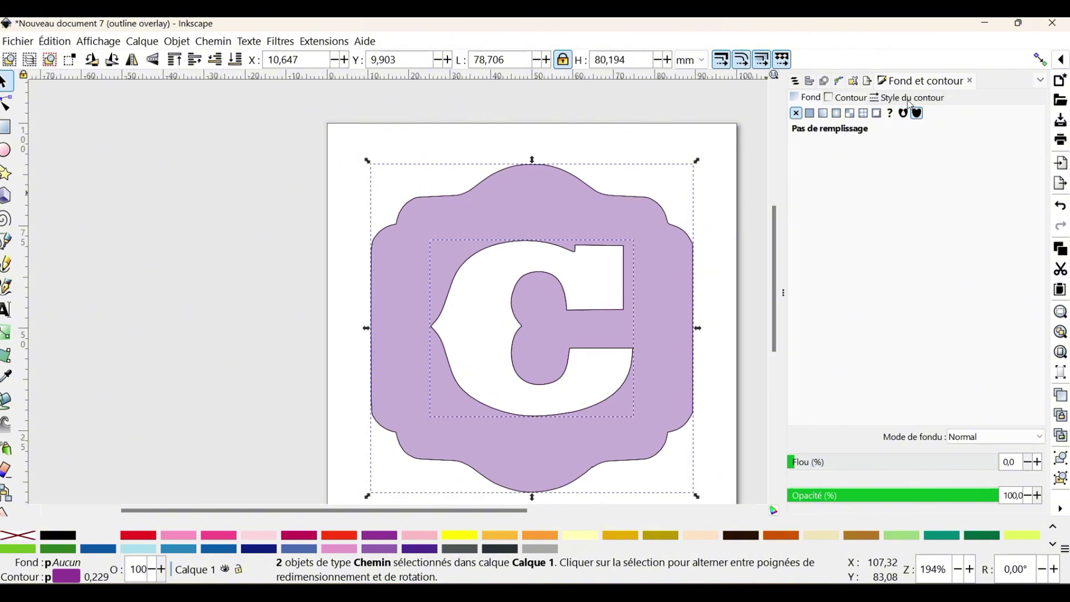
{"action": "left_click", "coordinate": [910, 99]}
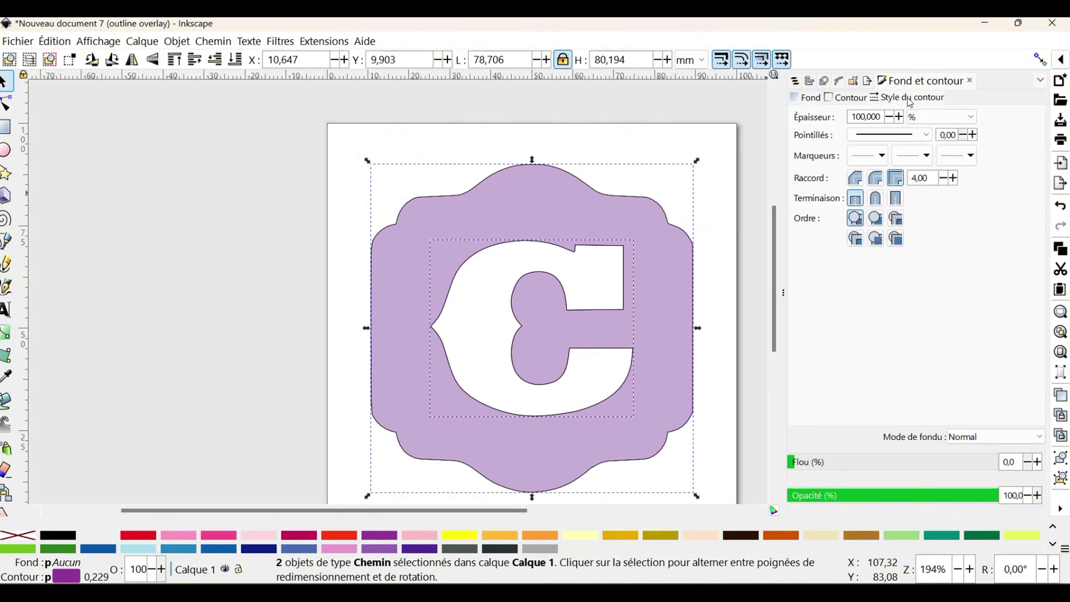
{"action": "left_click", "coordinate": [936, 117]}
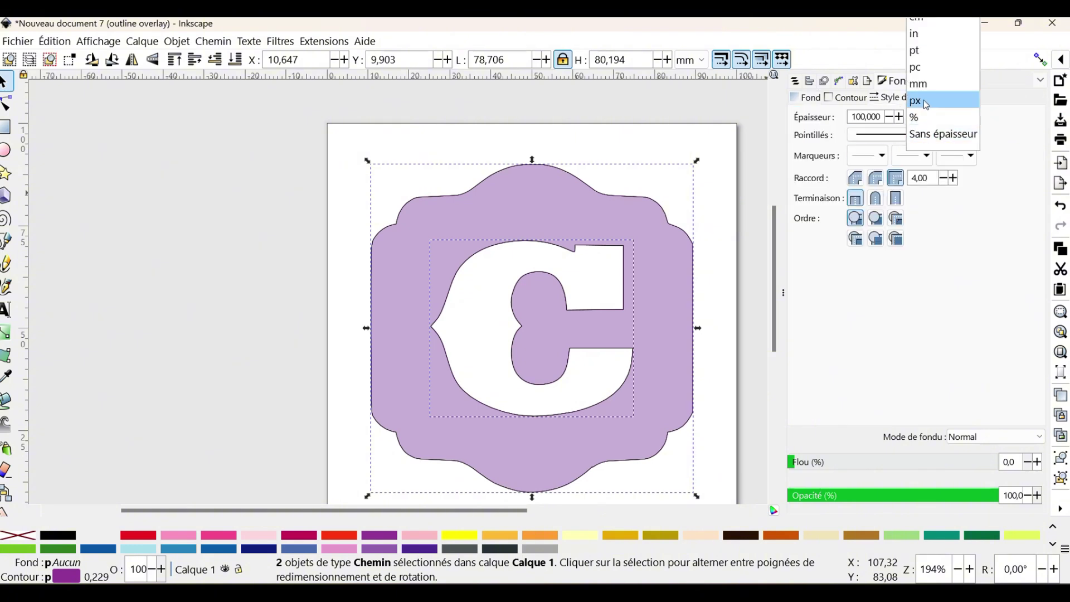
{"action": "left_click", "coordinate": [919, 118]}
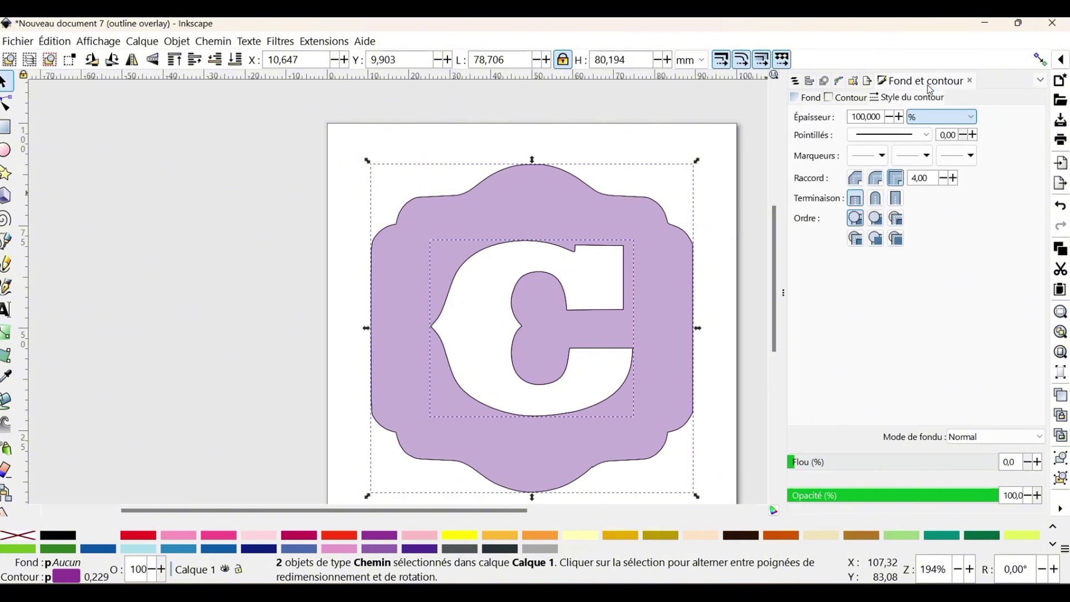
{"action": "double_click", "coordinate": [881, 117]}
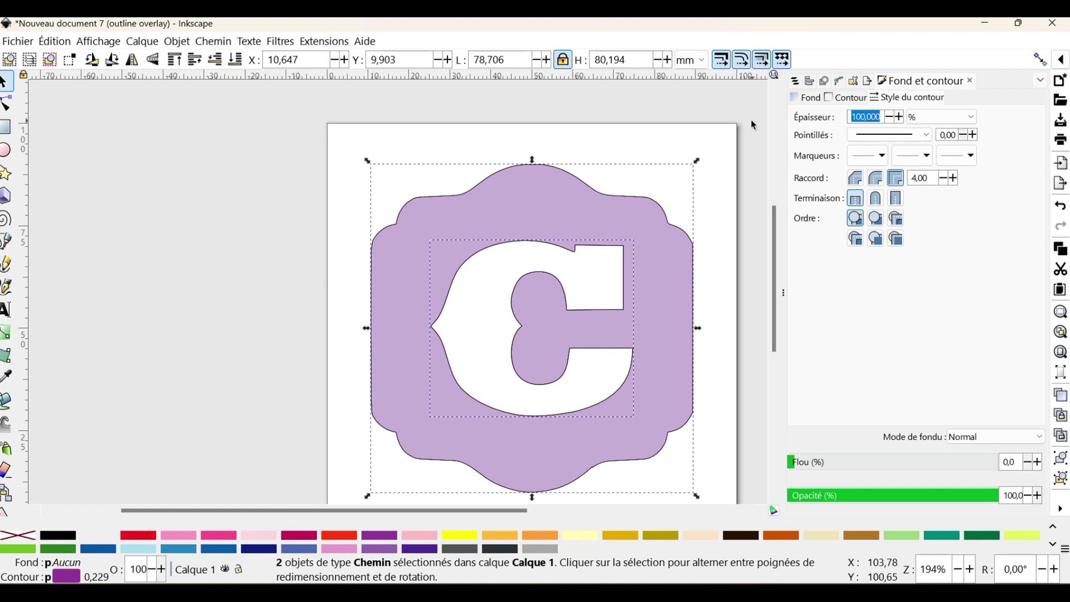
{"action": "left_click", "coordinate": [920, 118]}
{"action": "left_click", "coordinate": [929, 83]}
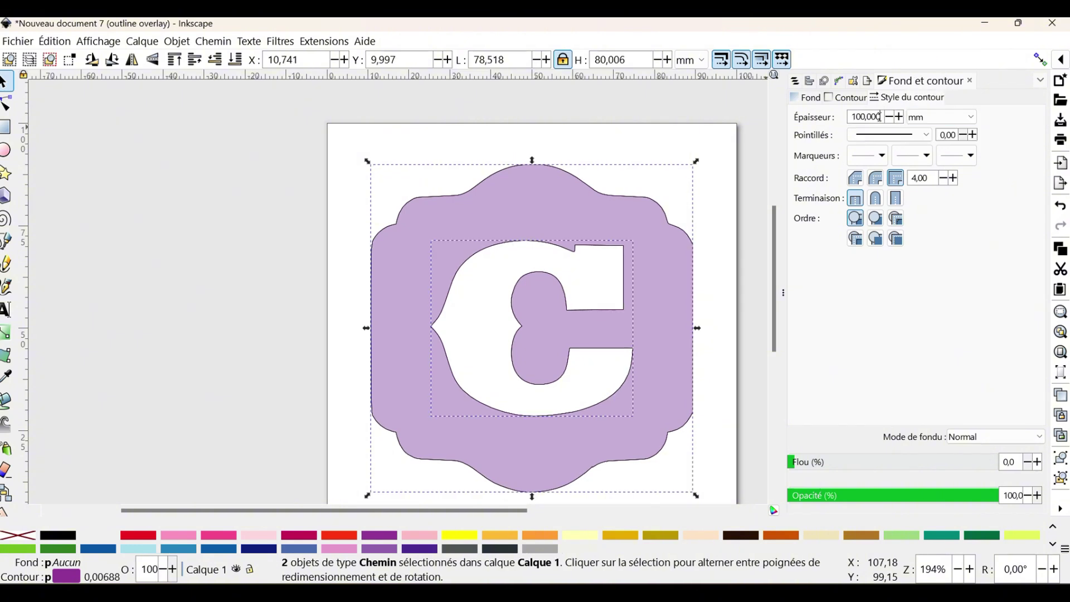
{"action": "double_click", "coordinate": [879, 116]}
{"action": "type", "text": "3"}
{"action": "key", "text": "Return"}
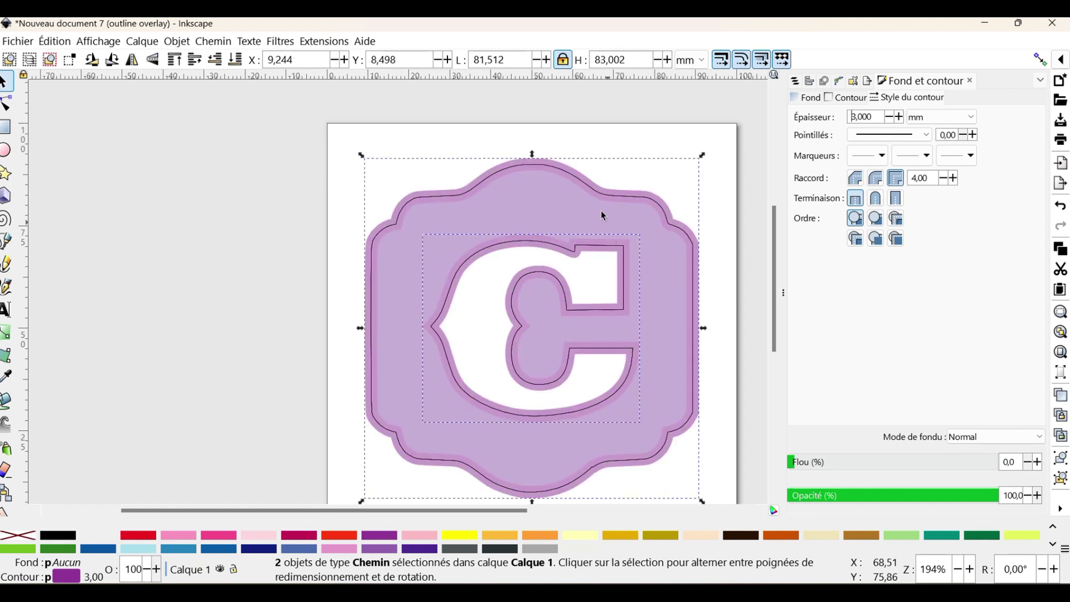
{"action": "right_click", "coordinate": [422, 549]}
{"action": "left_click", "coordinate": [482, 473]}
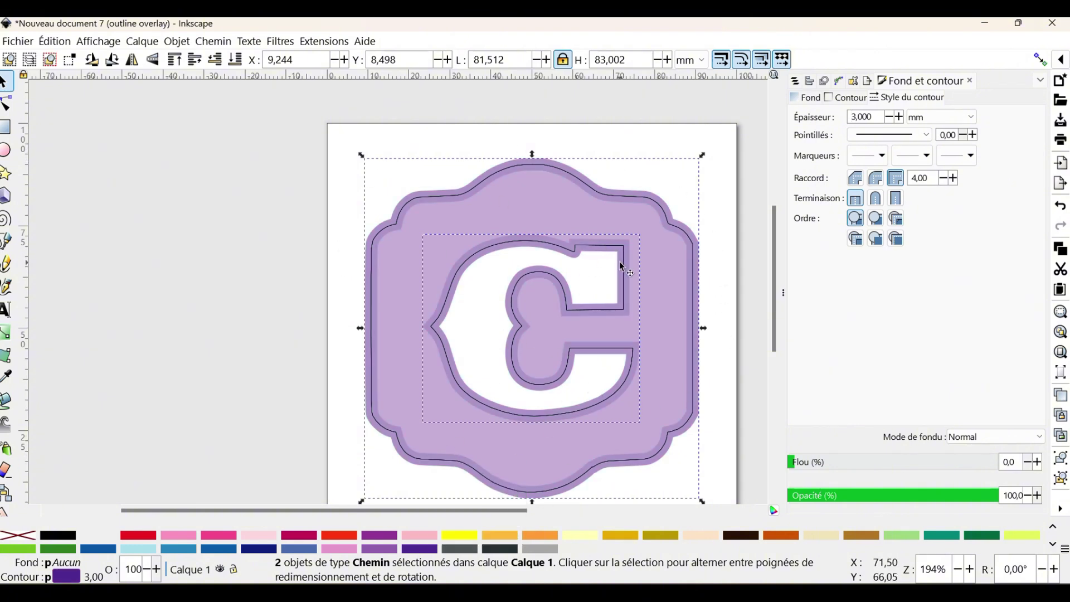
Convert the ORNEMENT and LETTRE C strokes into satin columns with the Ink/Stitch Trait en Satin command
{"action": "left_click", "coordinate": [324, 47]}
{"action": "mouse_move", "coordinate": [343, 257]}
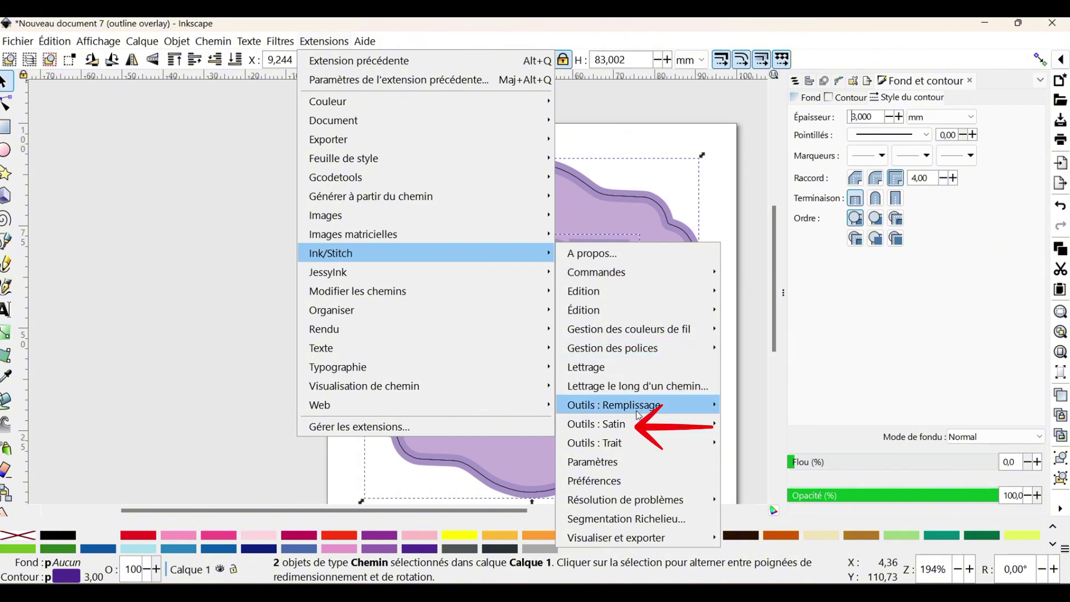
{"action": "mouse_move", "coordinate": [597, 427]}
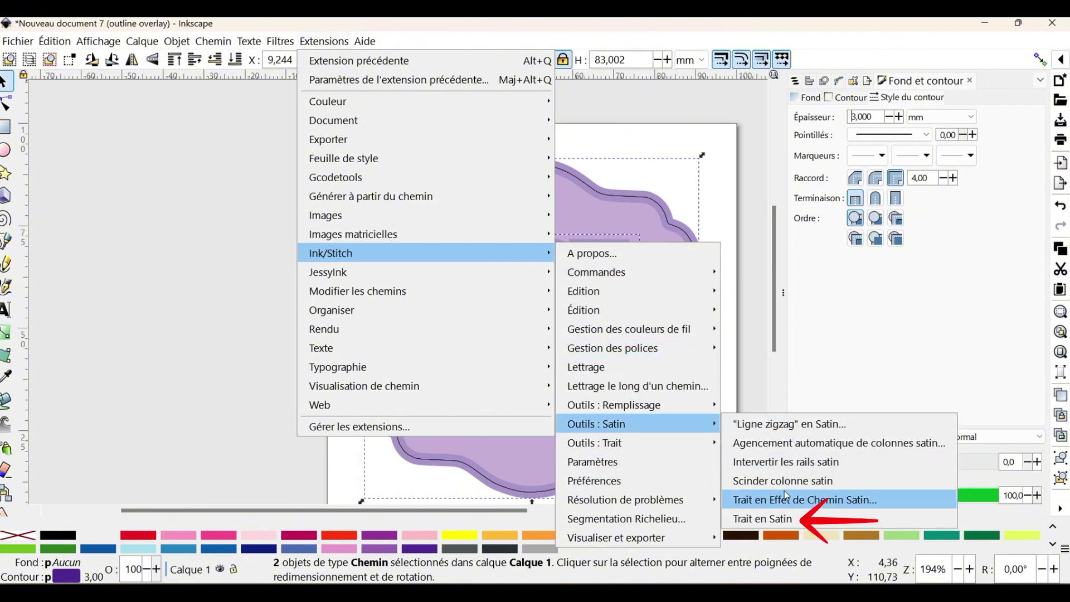
{"action": "left_click", "coordinate": [760, 524]}
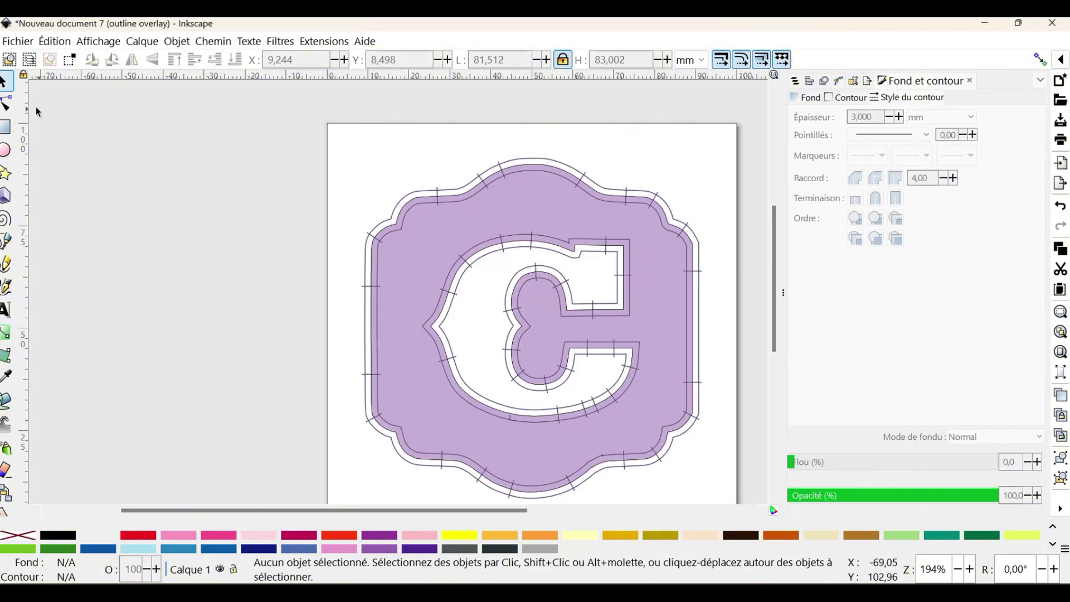
Group the two ornament-frame satin columns, path4 and path3, and name the group CONTOUR ORNEMENT
{"action": "left_click", "coordinate": [7, 104]}
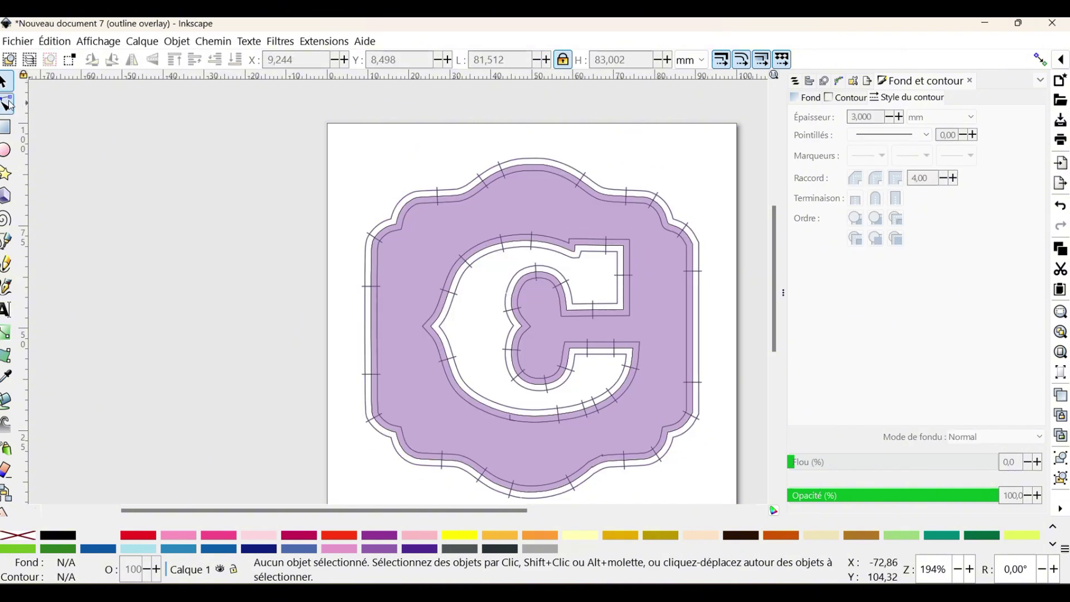
{"action": "left_click", "coordinate": [483, 196]}
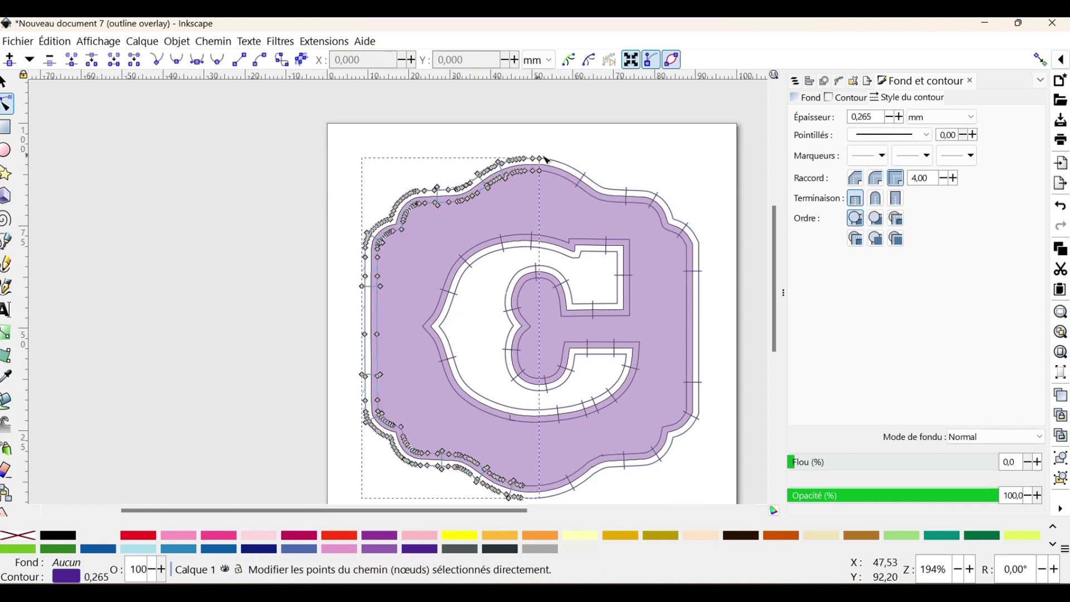
{"action": "left_click", "coordinate": [617, 247]}
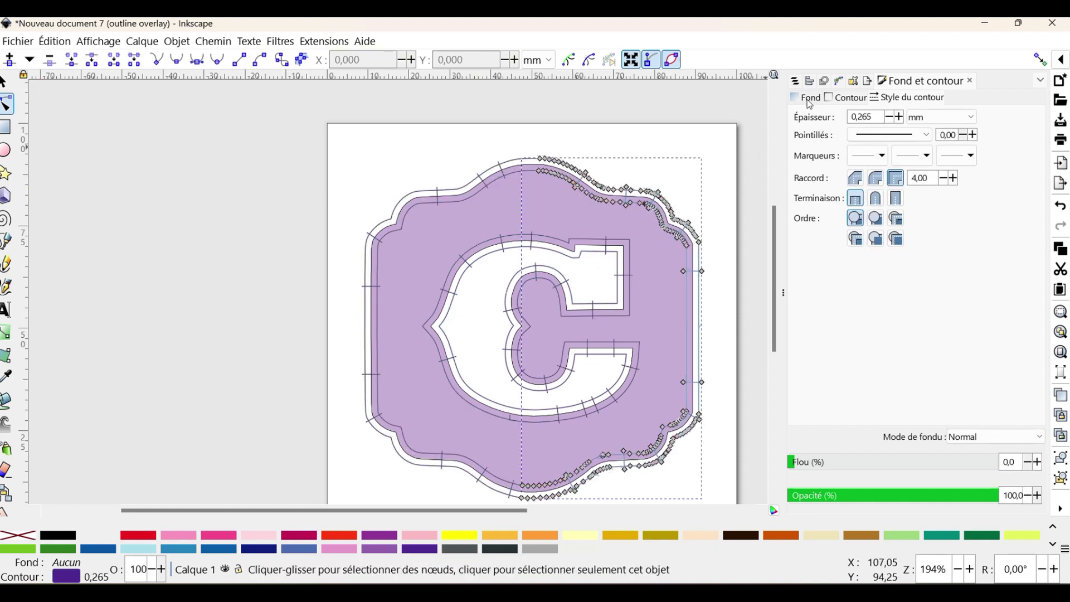
{"action": "key", "text": "ctrl+shift+l"}
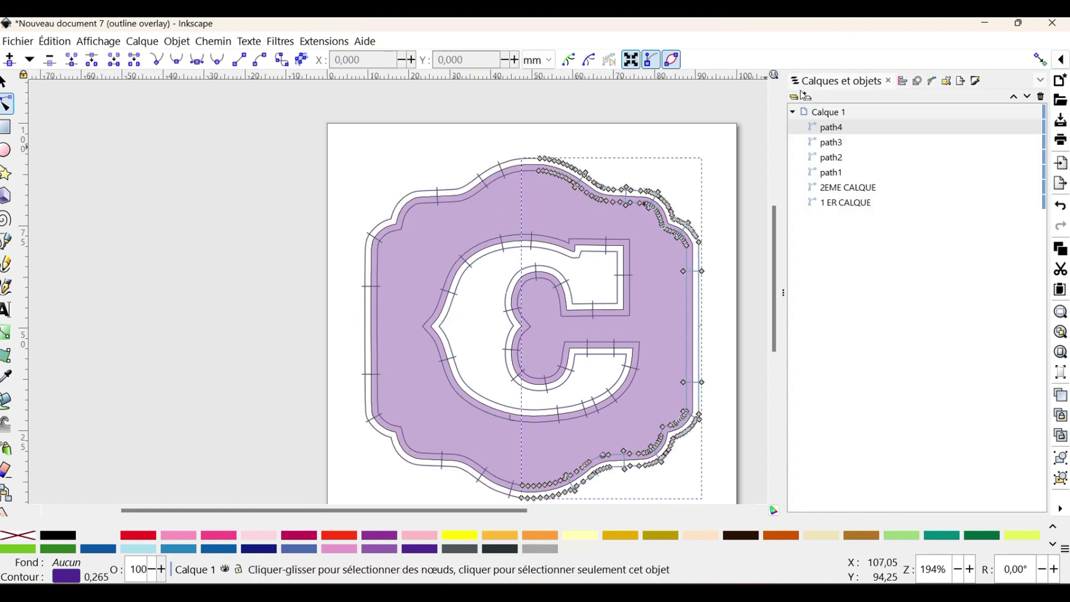
{"action": "left_click", "coordinate": [831, 143], "text": "shift"}
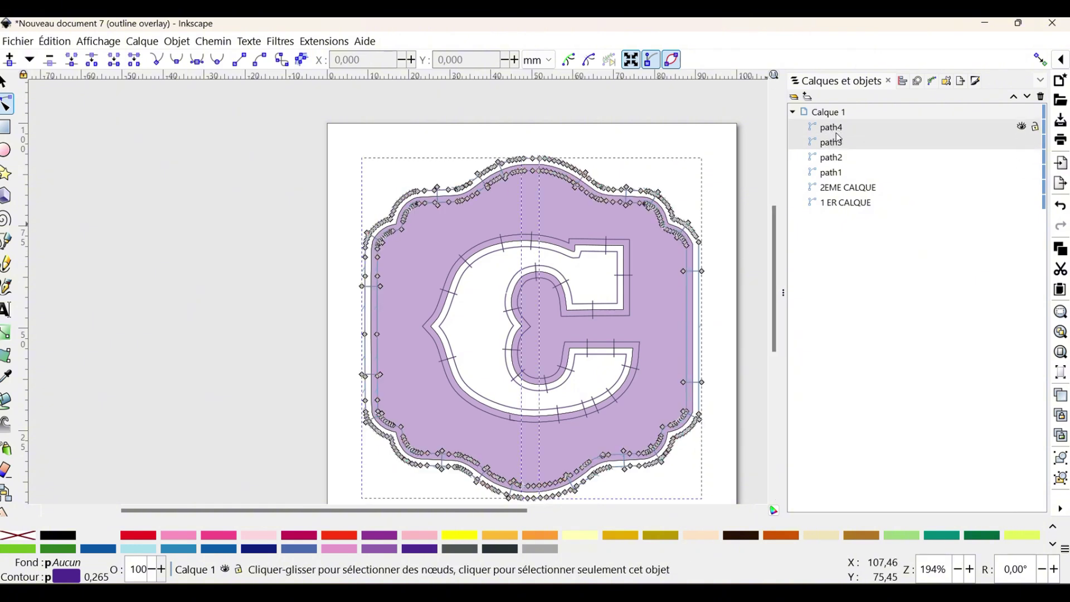
{"action": "right_click", "coordinate": [834, 147]}
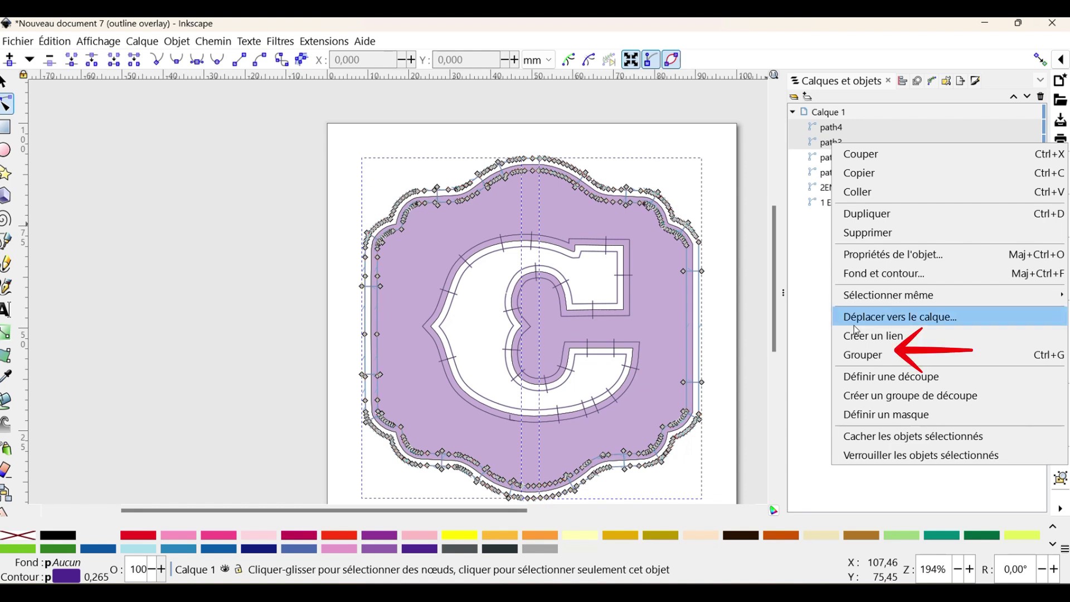
{"action": "left_click", "coordinate": [868, 355]}
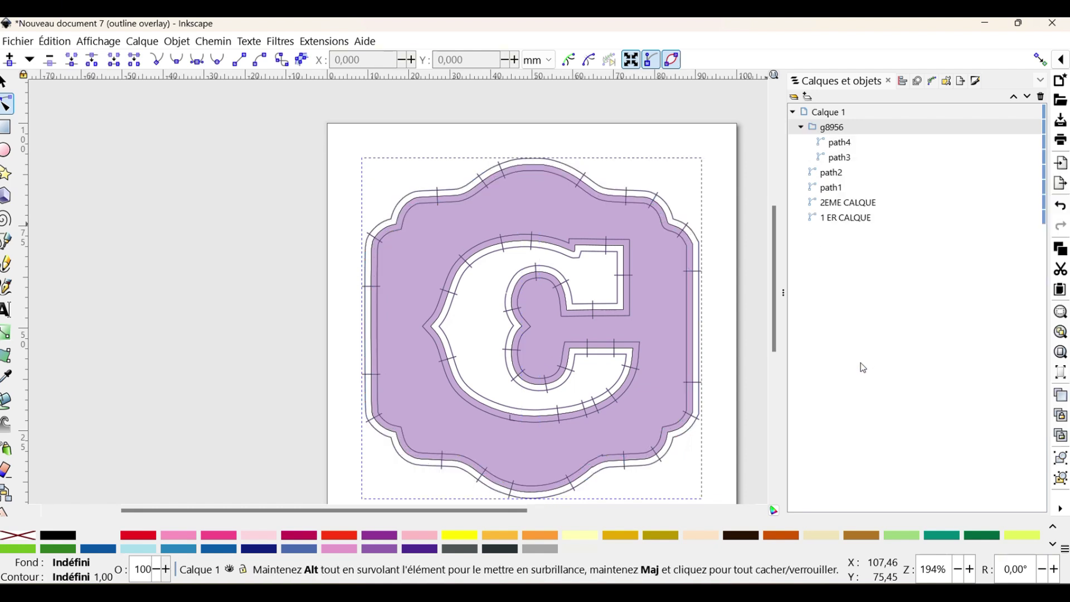
{"action": "double_click", "coordinate": [831, 131]}
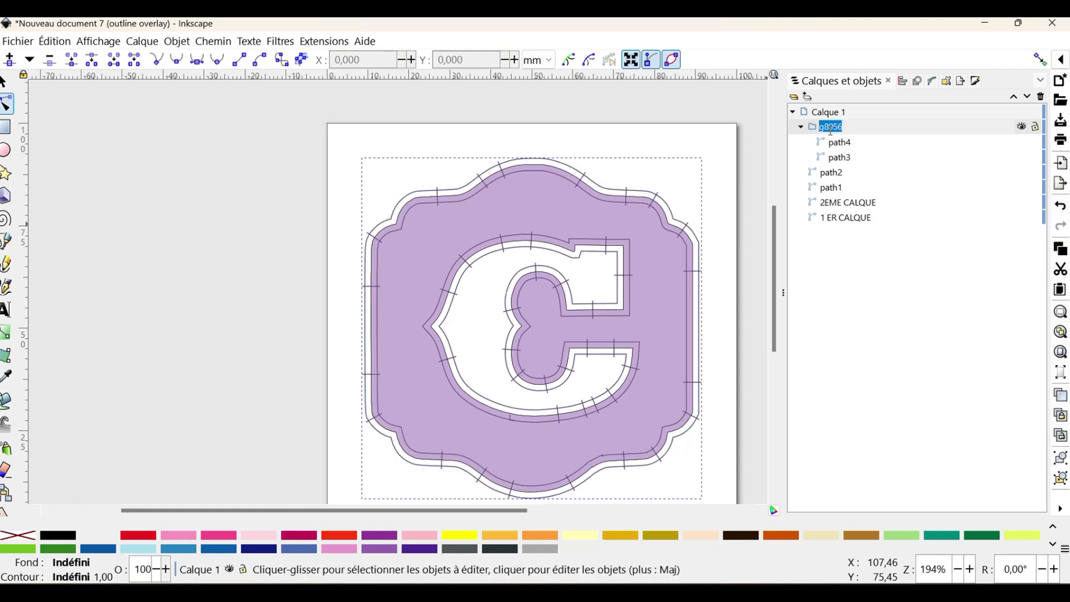
{"action": "type", "text": "CONTOUR ORNEMENT"}
{"action": "key", "text": "Return"}
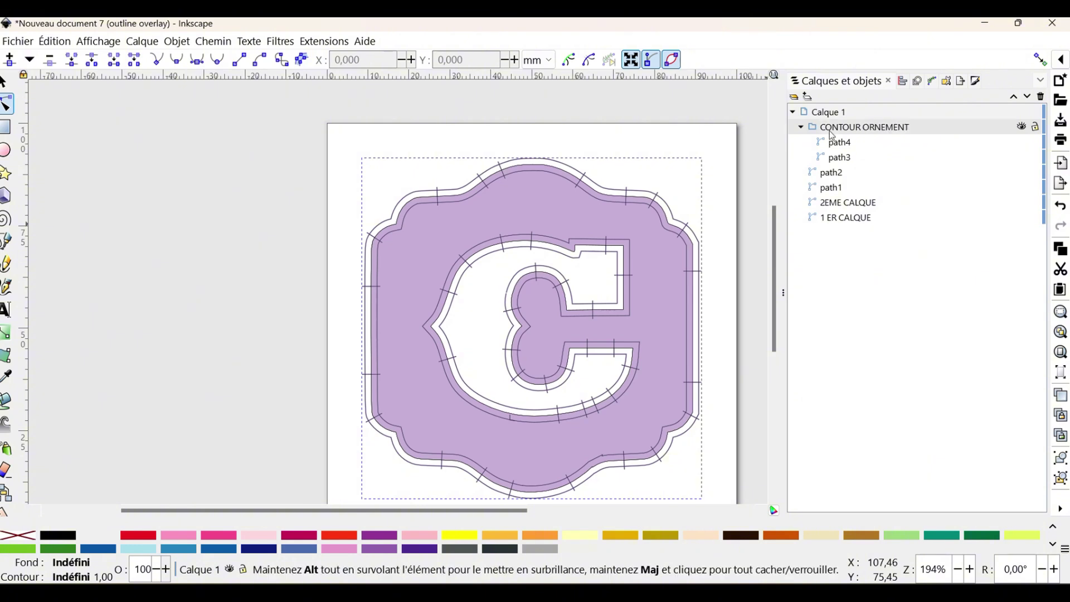
Group the two letter satin columns, path2 and path1, and name the group CONTOUR C
{"action": "left_click", "coordinate": [838, 173]}
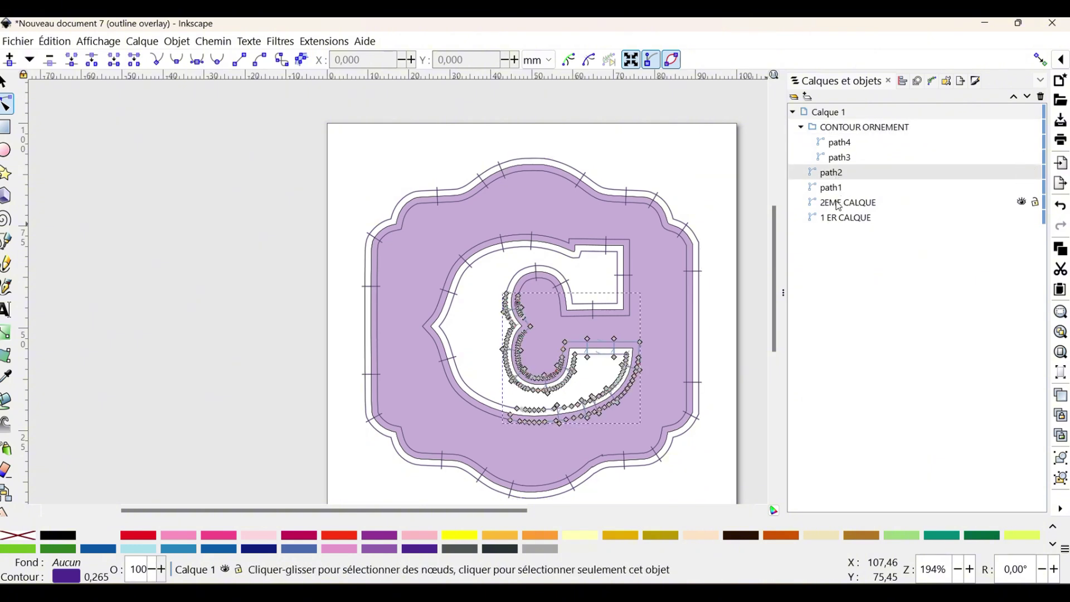
{"action": "left_click", "coordinate": [844, 192], "text": "shift"}
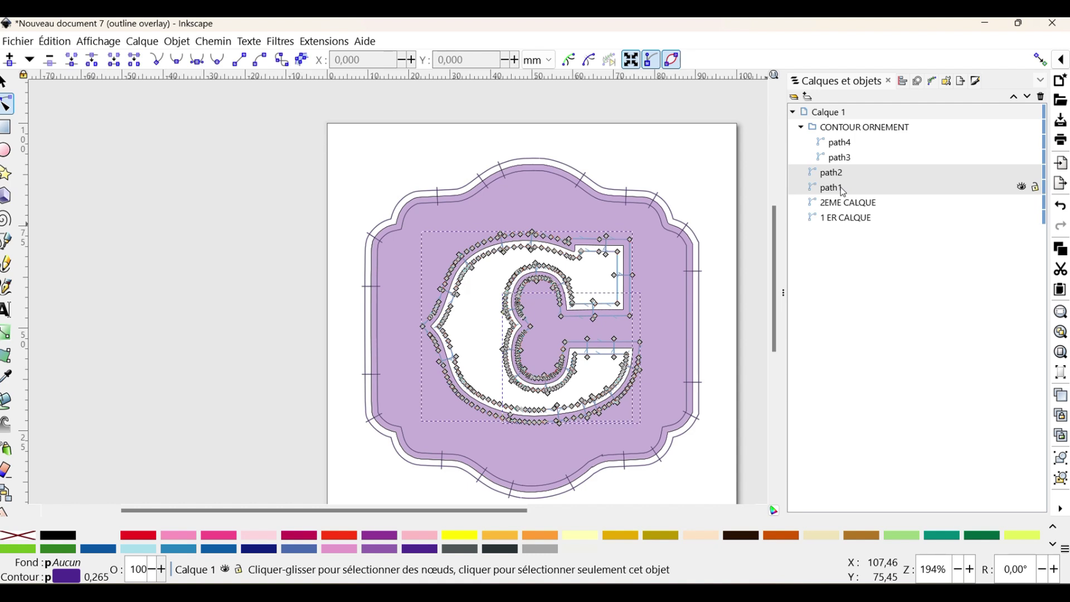
{"action": "right_click", "coordinate": [844, 192]}
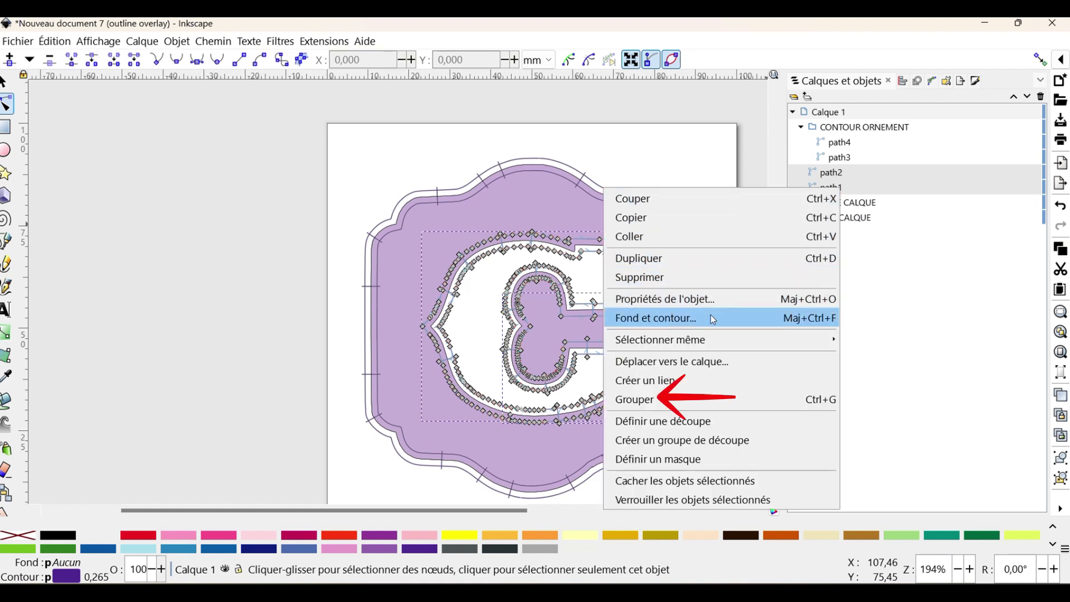
{"action": "left_click", "coordinate": [651, 402]}
{"action": "double_click", "coordinate": [838, 172]}
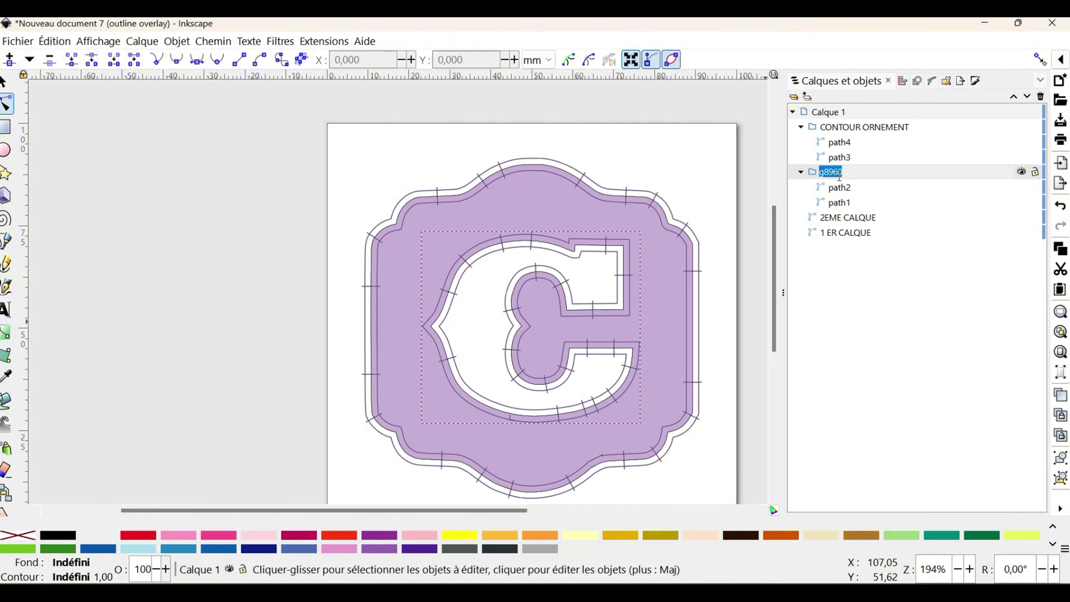
{"action": "type", "text": "CONTOUR C"}
{"action": "key", "text": "Return"}
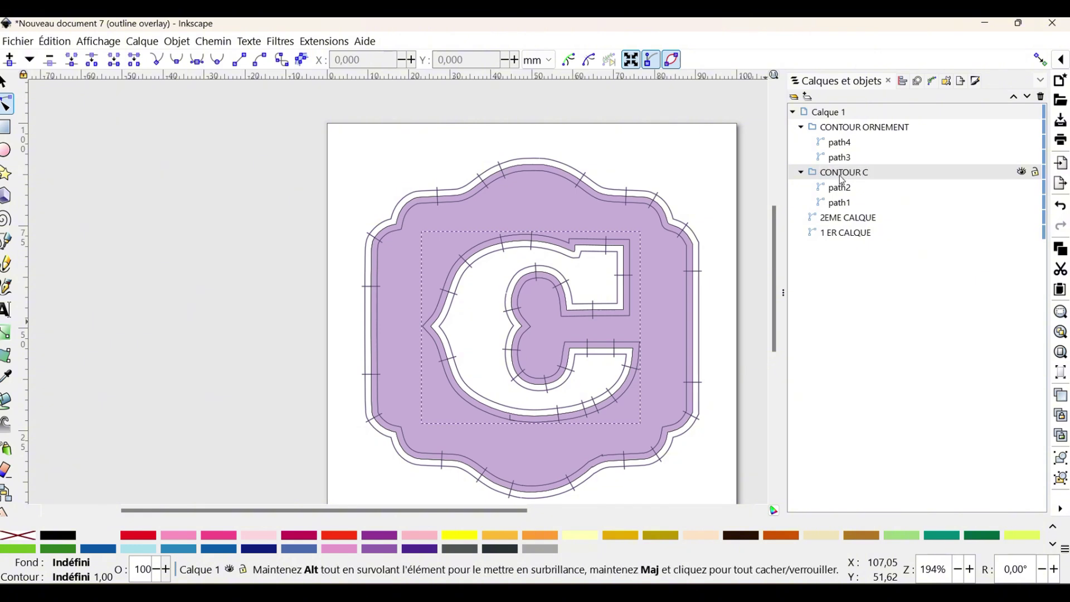
Simplify all four satin column paths of the frame and the letter C together to reduce their nodes
{"action": "left_click", "coordinate": [635, 209]}
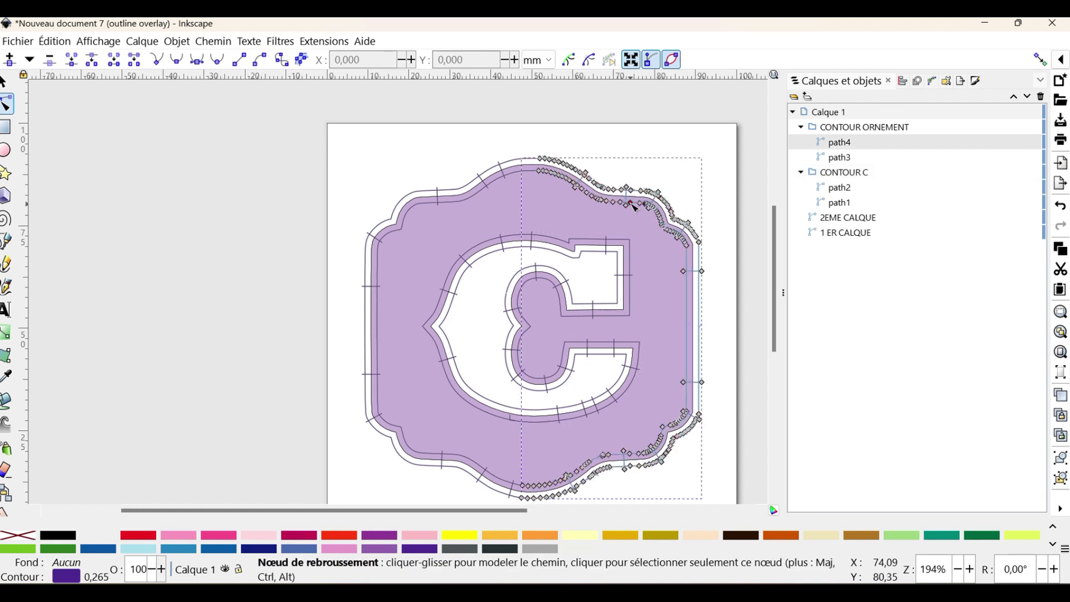
{"action": "left_click", "coordinate": [501, 174], "text": "shift"}
{"action": "left_click", "coordinate": [553, 241], "text": "shift"}
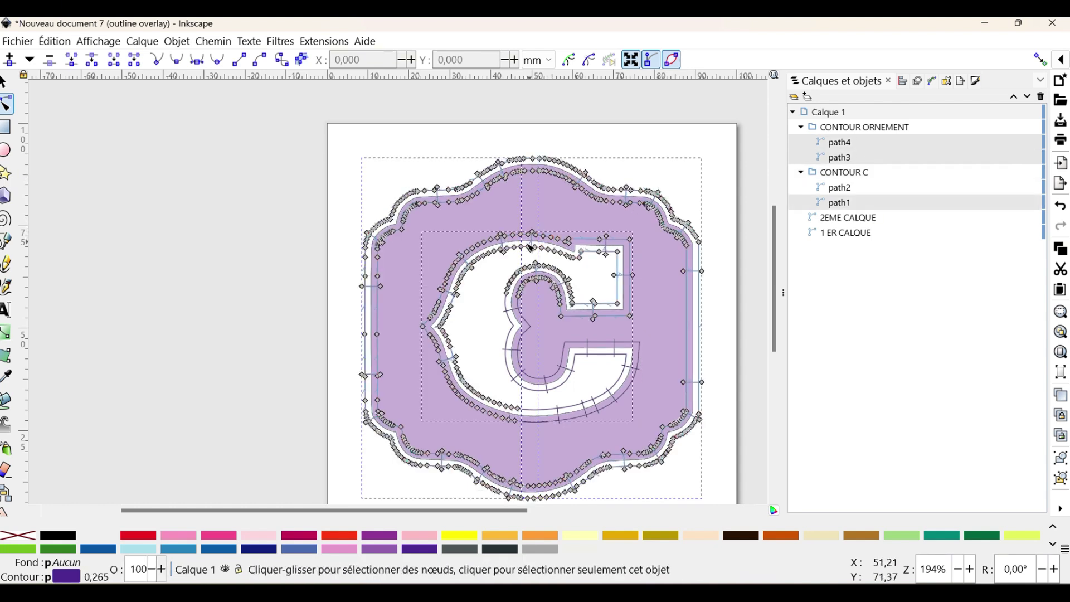
{"action": "left_click", "coordinate": [594, 351], "text": "shift"}
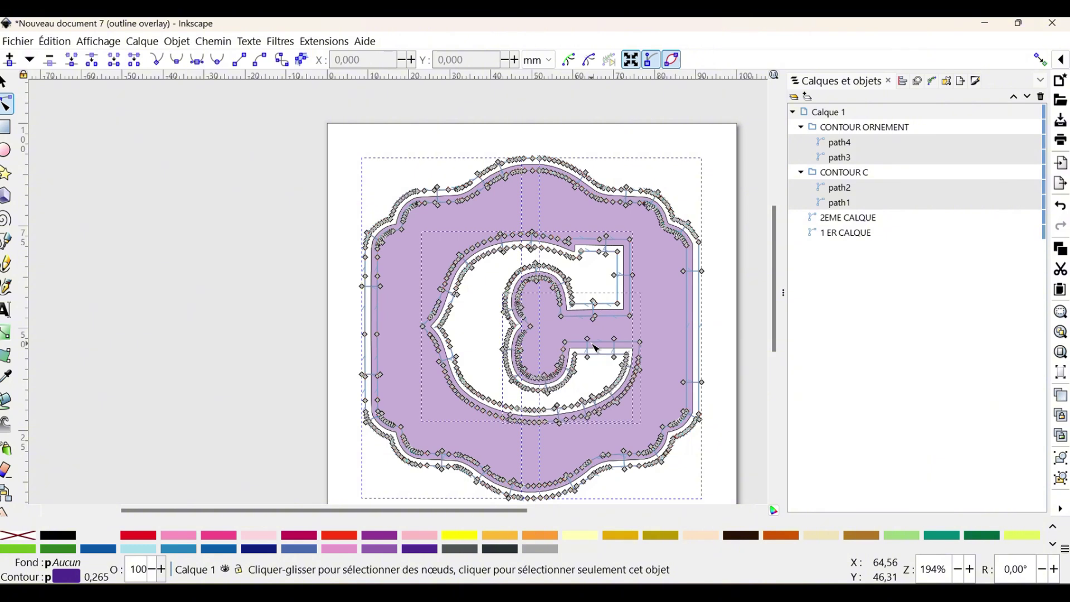
{"action": "key", "text": "ctrl+l"}
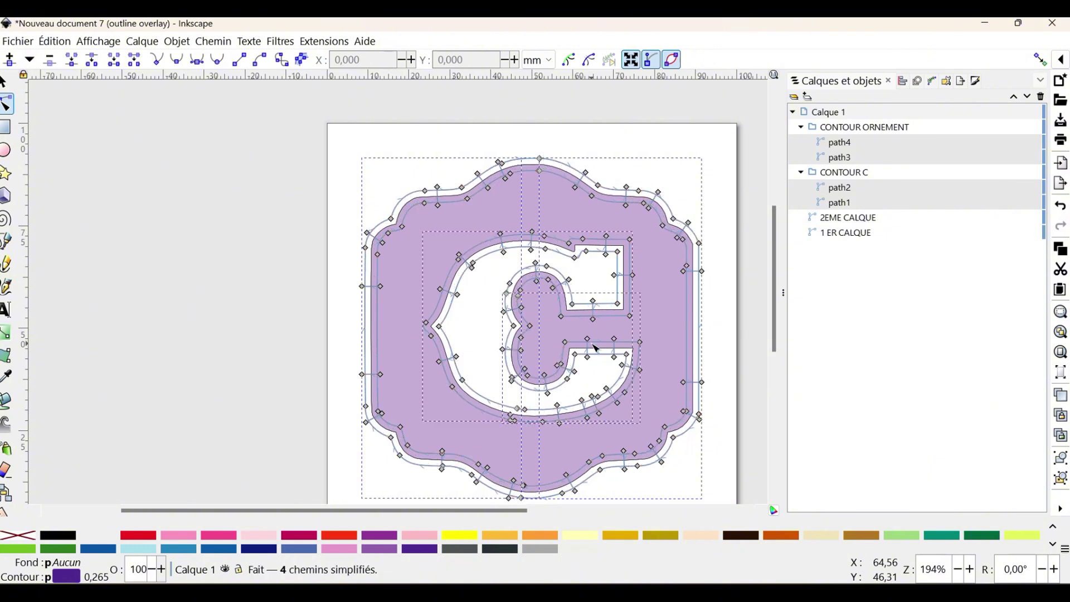
{"action": "key", "text": "Escape"}
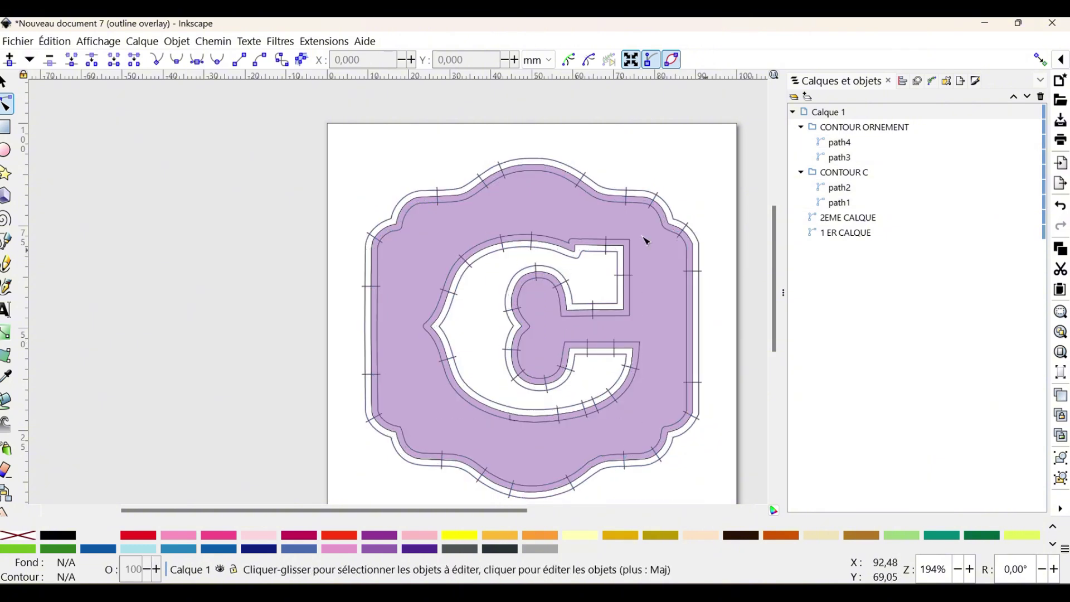
Remove the short stray rung at the lower end of path2 in CONTOUR C and tidy the outer rail's end there
{"action": "left_click", "coordinate": [5, 81]}
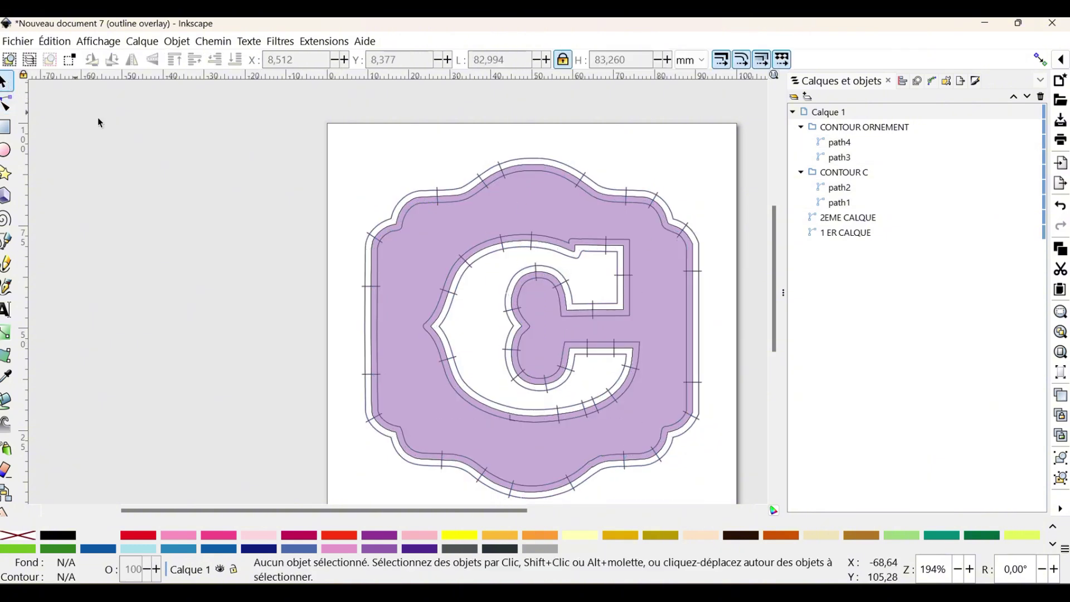
{"action": "left_click", "coordinate": [475, 410]}
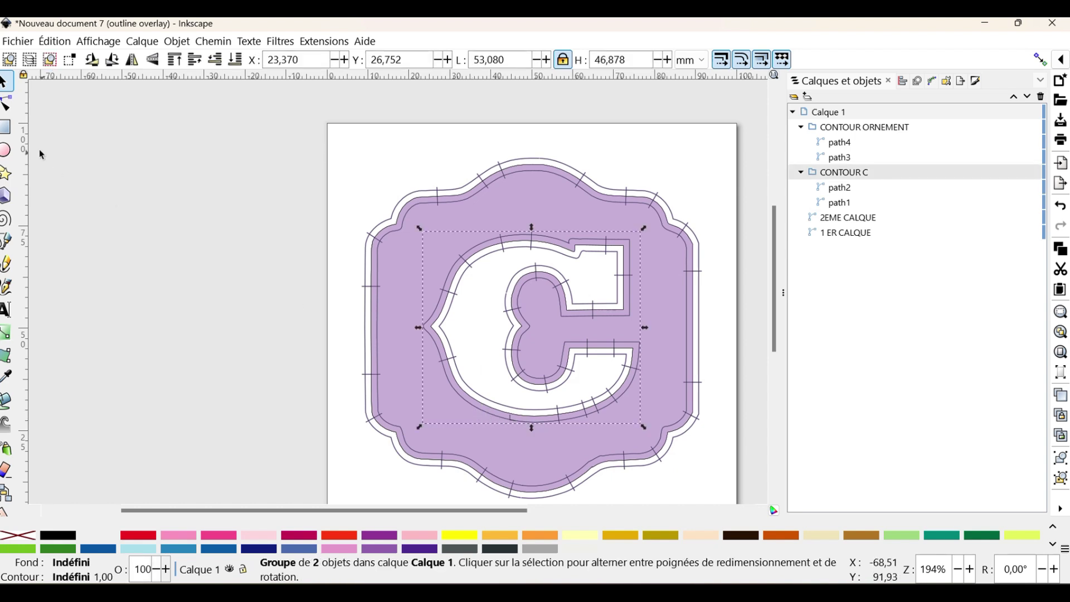
{"action": "left_click", "coordinate": [6, 108]}
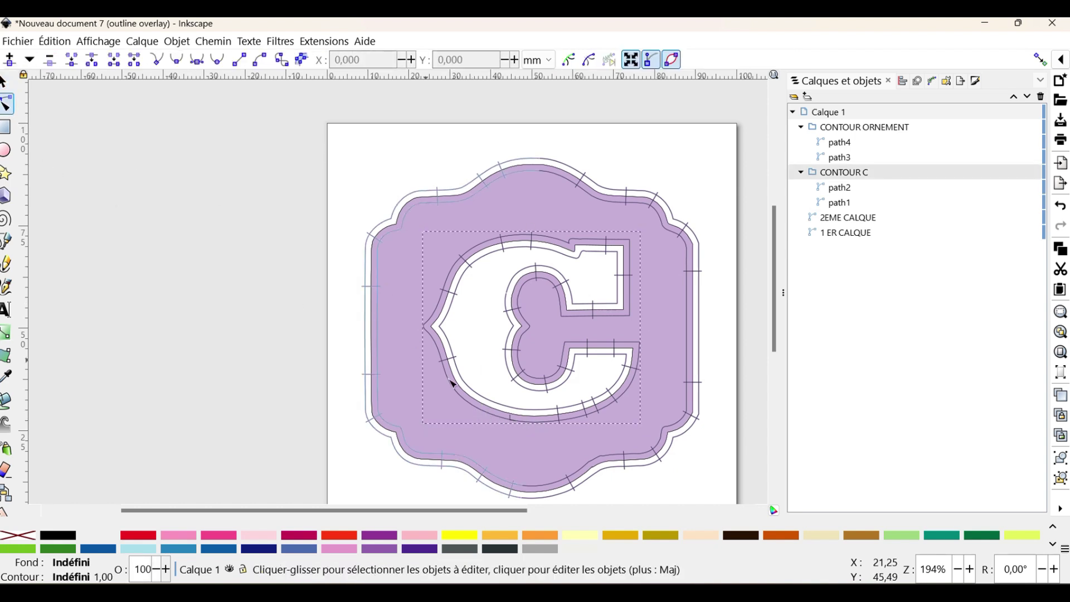
{"action": "left_click", "coordinate": [521, 424]}
{"action": "scroll", "coordinate": [532, 436], "scroll_direction": "up", "scroll_amount": 3}
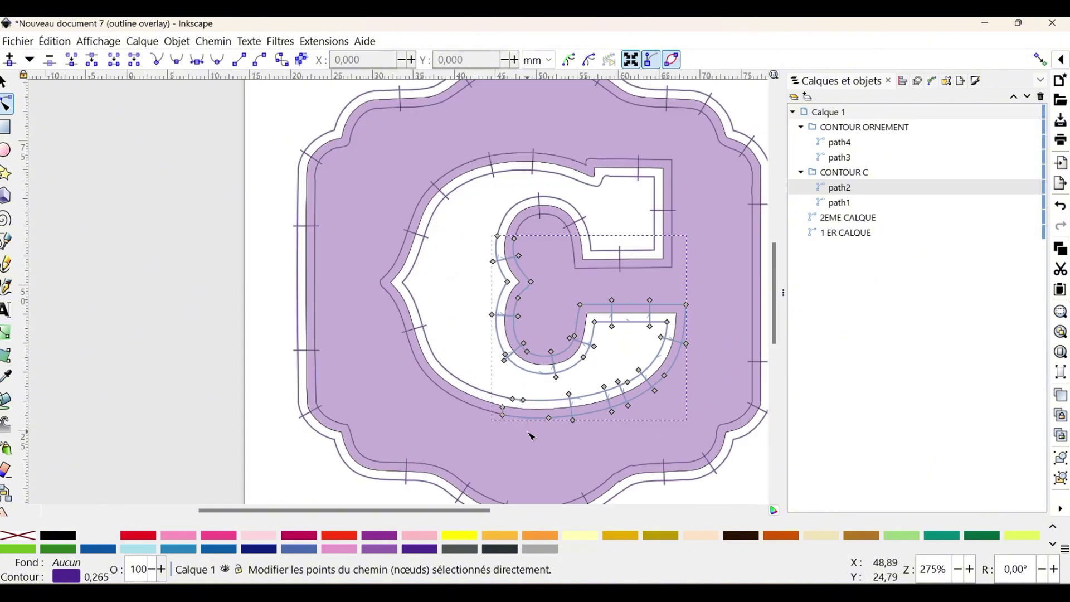
{"action": "scroll", "coordinate": [532, 437], "scroll_direction": "up", "scroll_amount": 2}
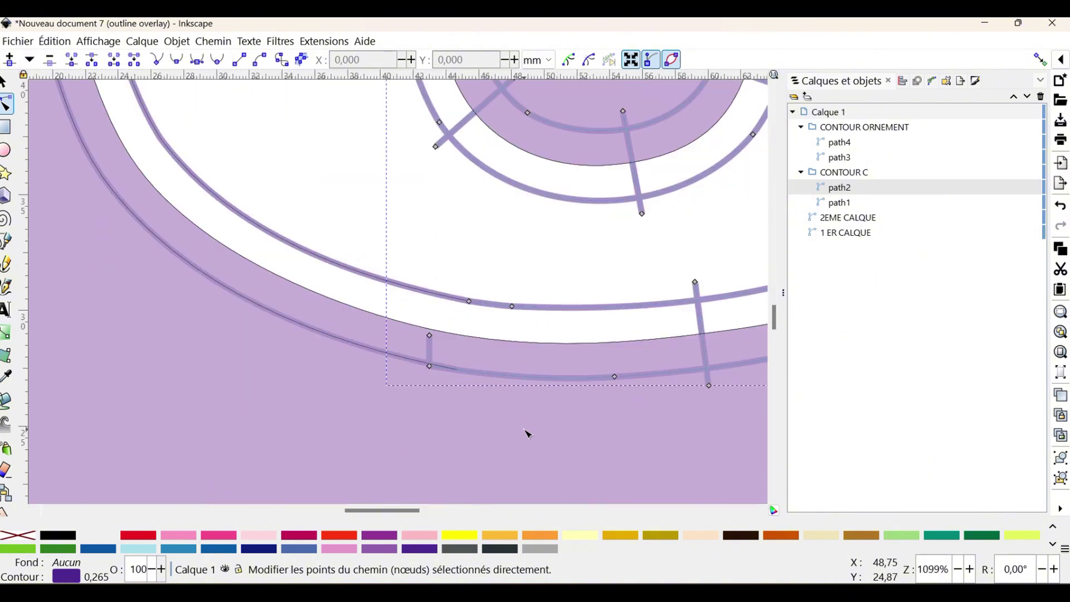
{"action": "scroll", "coordinate": [525, 432], "scroll_direction": "down", "scroll_amount": 1}
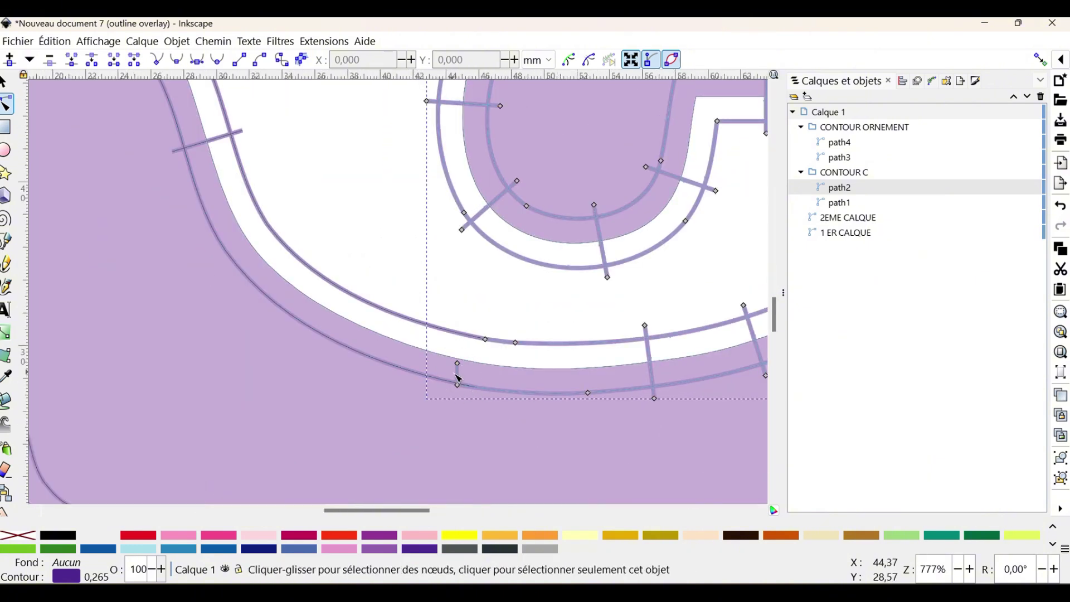
{"action": "left_click", "coordinate": [460, 367]}
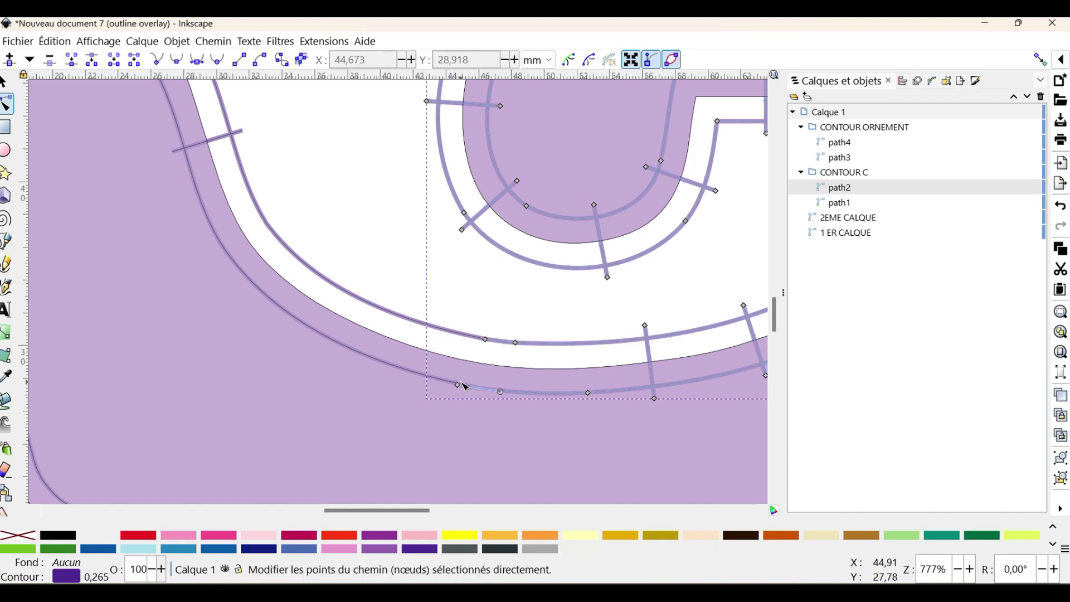
{"action": "left_click_drag", "start_coordinate": [459, 386], "coordinate": [481, 394]}
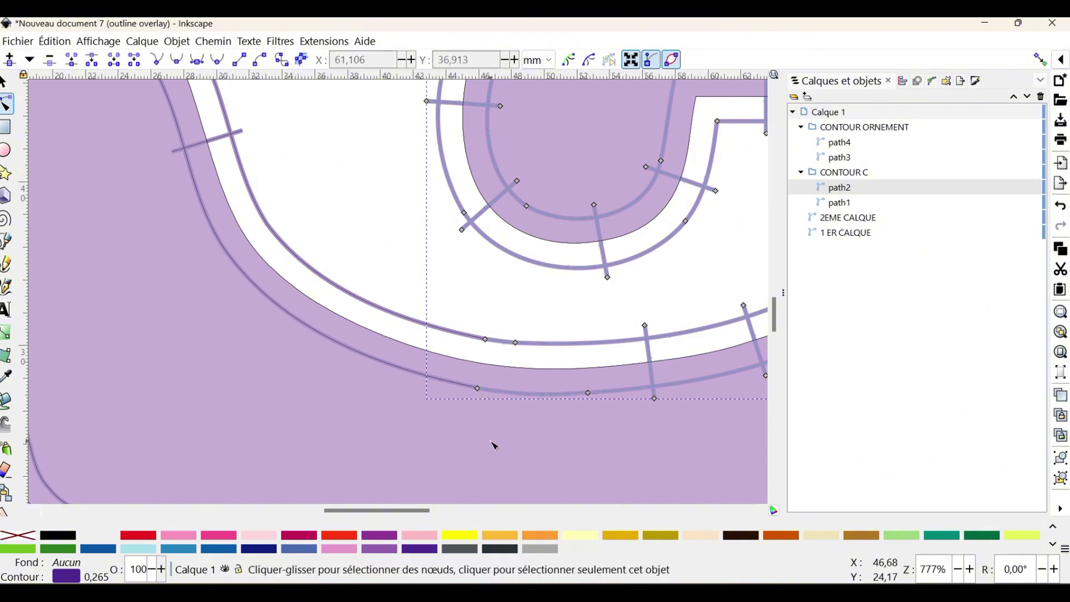
Align path2's outer and inner rail end nodes with path1's rails at the junction along the C's lower curve
{"action": "scroll", "coordinate": [503, 437], "scroll_direction": "up", "scroll_amount": 2}
{"action": "scroll", "coordinate": [504, 438], "scroll_direction": "up", "scroll_amount": 2}
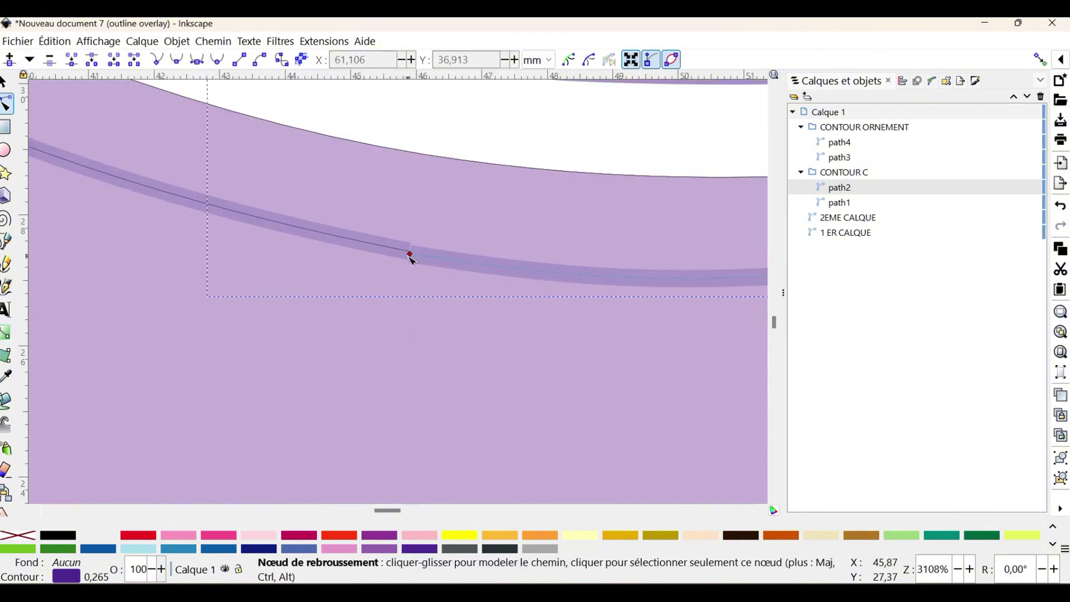
{"action": "left_click_drag", "start_coordinate": [413, 257], "coordinate": [449, 287]}
{"action": "scroll", "coordinate": [440, 318], "scroll_direction": "up", "scroll_amount": 5}
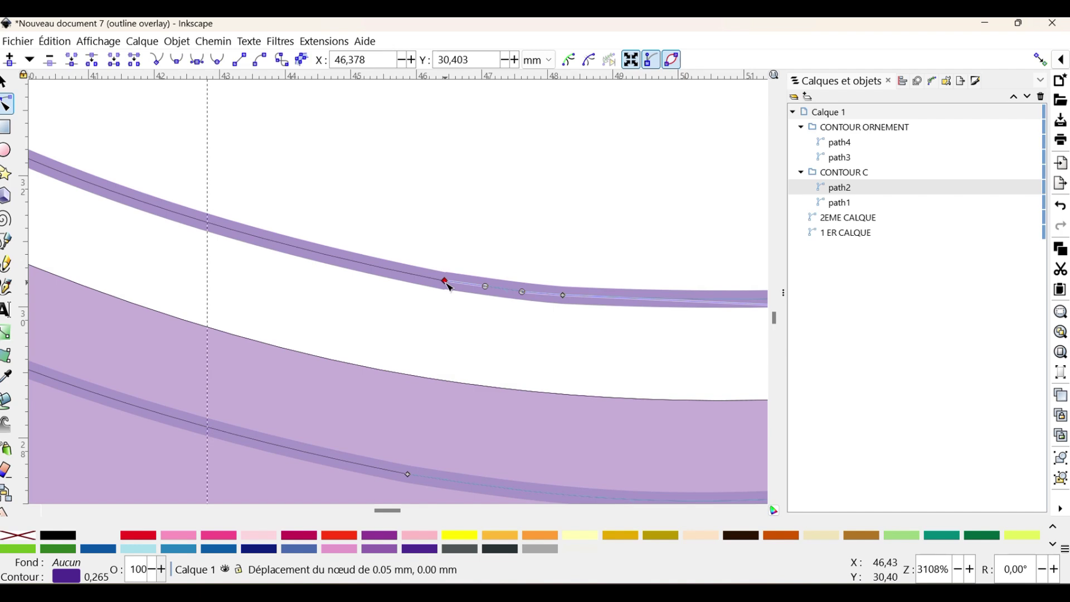
{"action": "left_click_drag", "start_coordinate": [450, 287], "coordinate": [453, 287]}
{"action": "scroll", "coordinate": [499, 323], "scroll_direction": "down", "scroll_amount": 4}
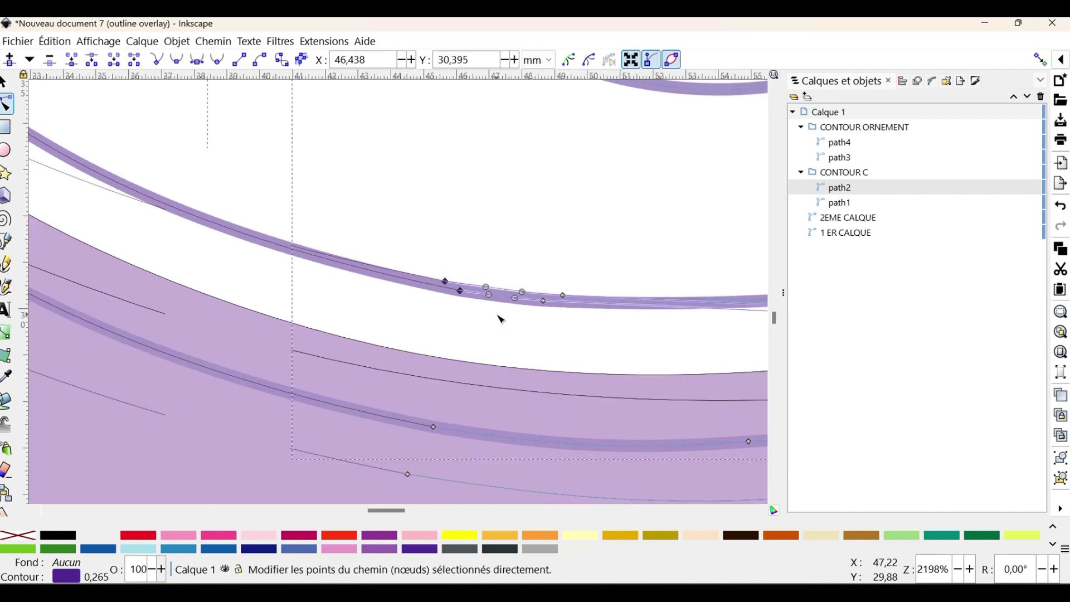
Move path2's two rail end nodes onto path1's rails at the upper junction on the C's inner curve
{"action": "scroll", "coordinate": [525, 342], "scroll_direction": "up", "scroll_amount": 10}
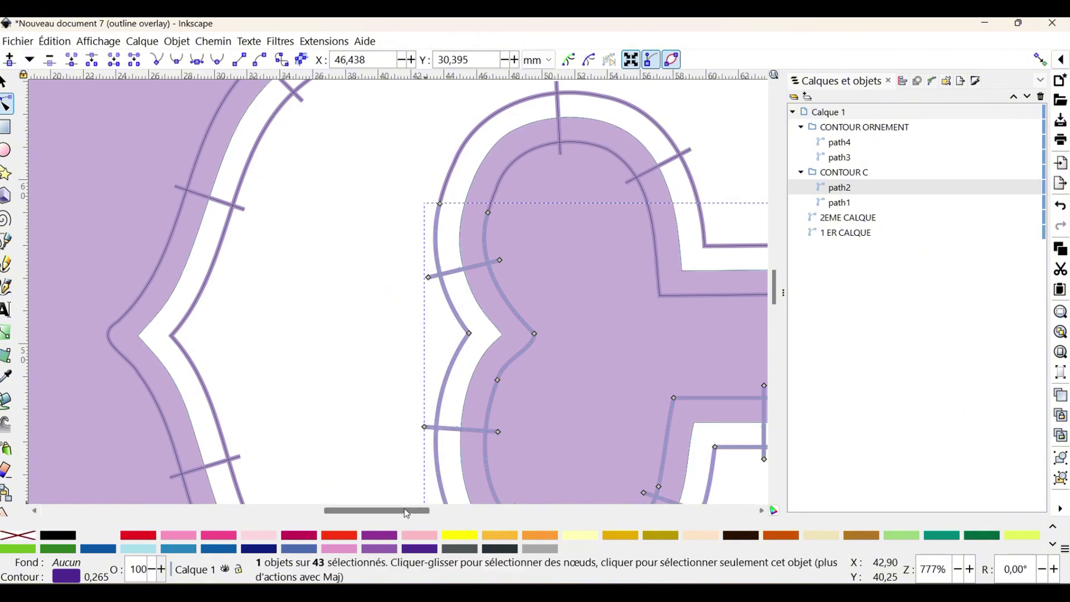
{"action": "left_click_drag", "start_coordinate": [407, 511], "coordinate": [438, 517]}
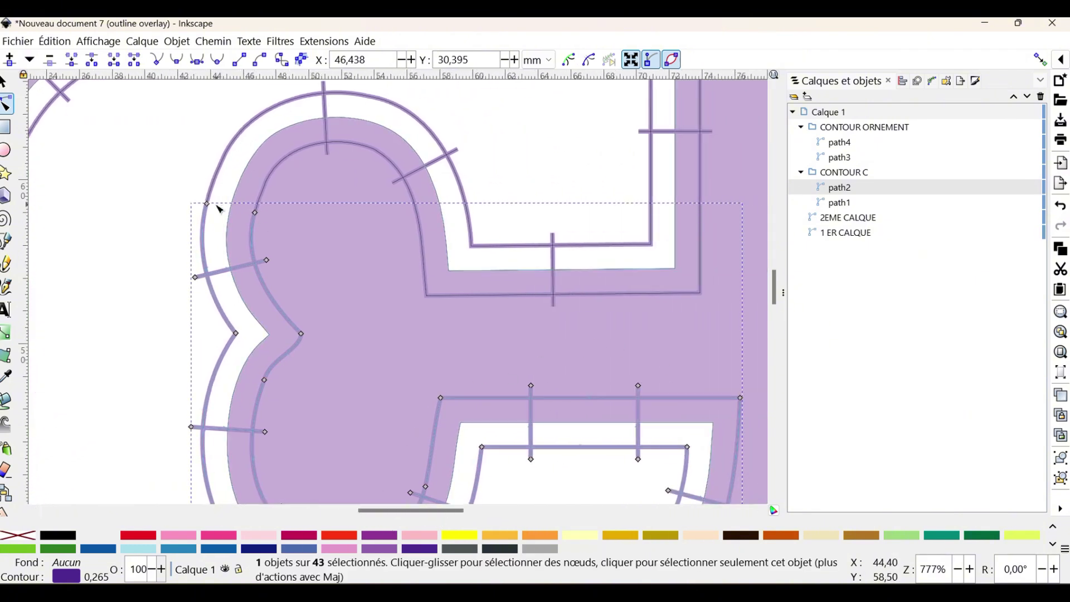
{"action": "scroll", "coordinate": [219, 209], "scroll_direction": "up", "scroll_amount": 3}
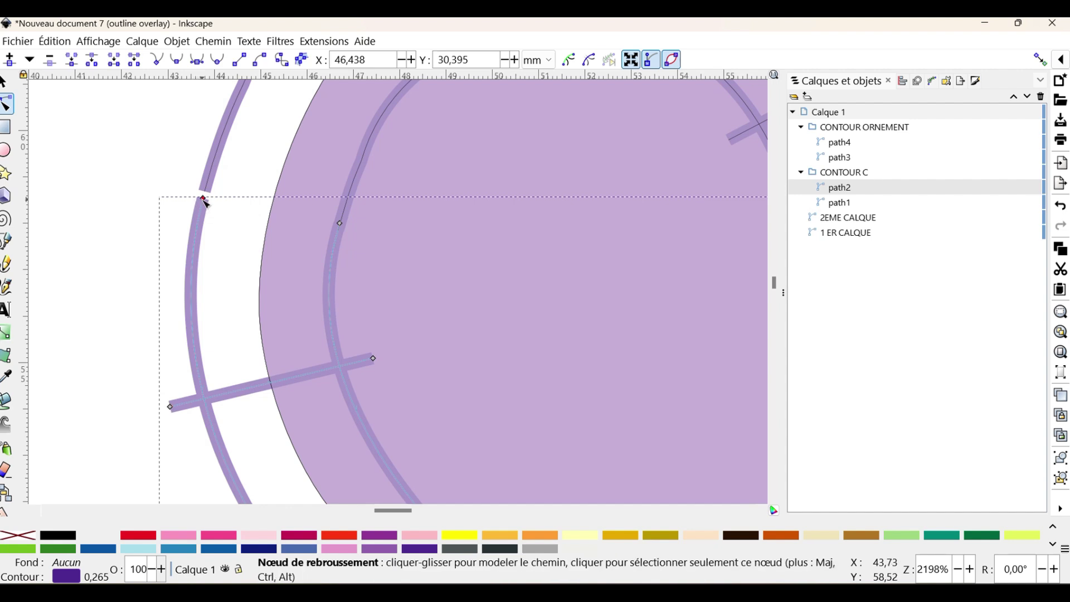
{"action": "left_click_drag", "start_coordinate": [205, 199], "coordinate": [206, 189]}
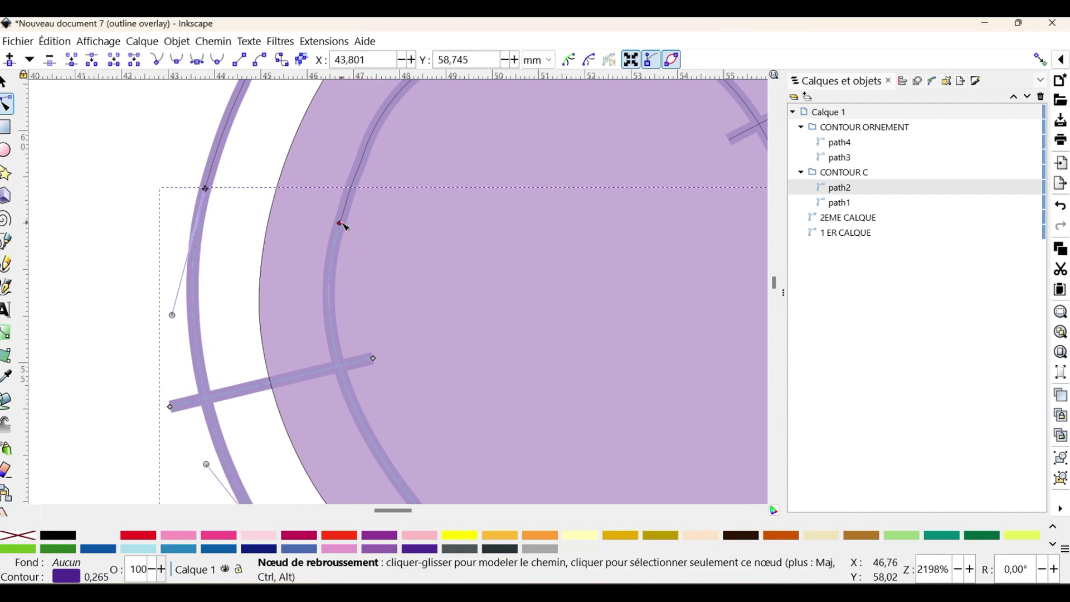
{"action": "left_click_drag", "start_coordinate": [340, 223], "coordinate": [339, 235]}
{"action": "scroll", "coordinate": [339, 235], "scroll_direction": "down", "scroll_amount": 5}
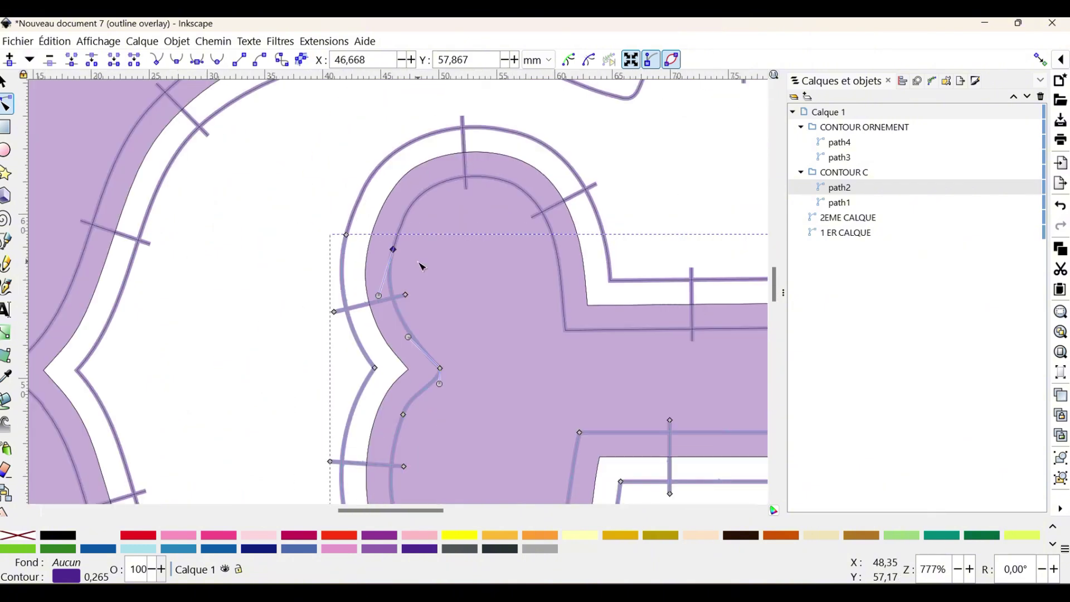
Move path3's outer and inner rail end nodes onto path4's rails at the junction along the ornament's bottom curve
{"action": "scroll", "coordinate": [370, 267], "scroll_direction": "down", "scroll_amount": 1}
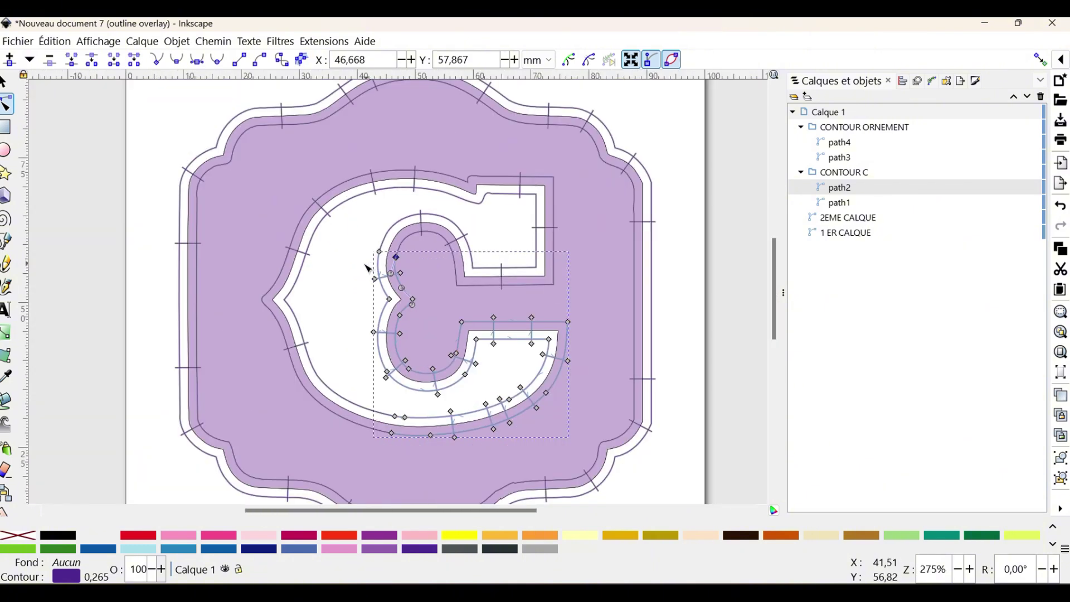
{"action": "left_click", "coordinate": [269, 304]}
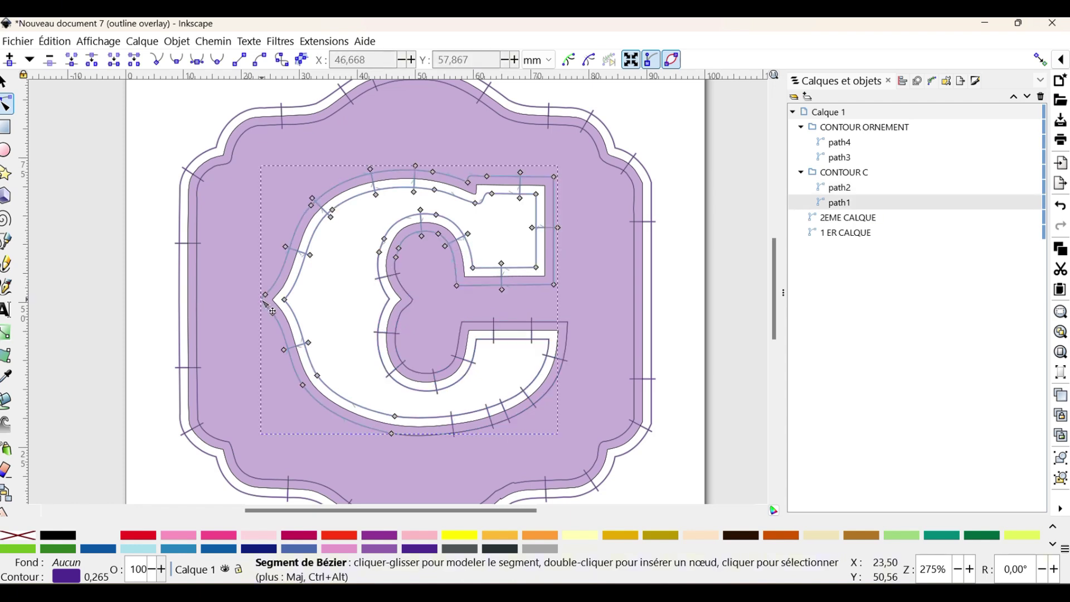
{"action": "left_click", "coordinate": [196, 334]}
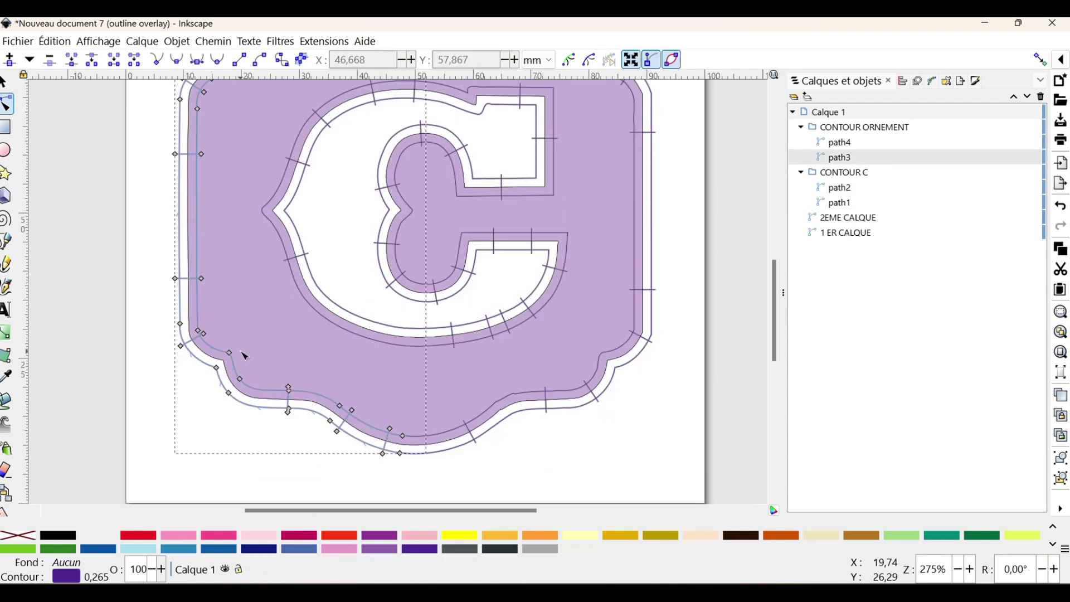
{"action": "scroll", "coordinate": [396, 437], "scroll_direction": "up", "scroll_amount": 4}
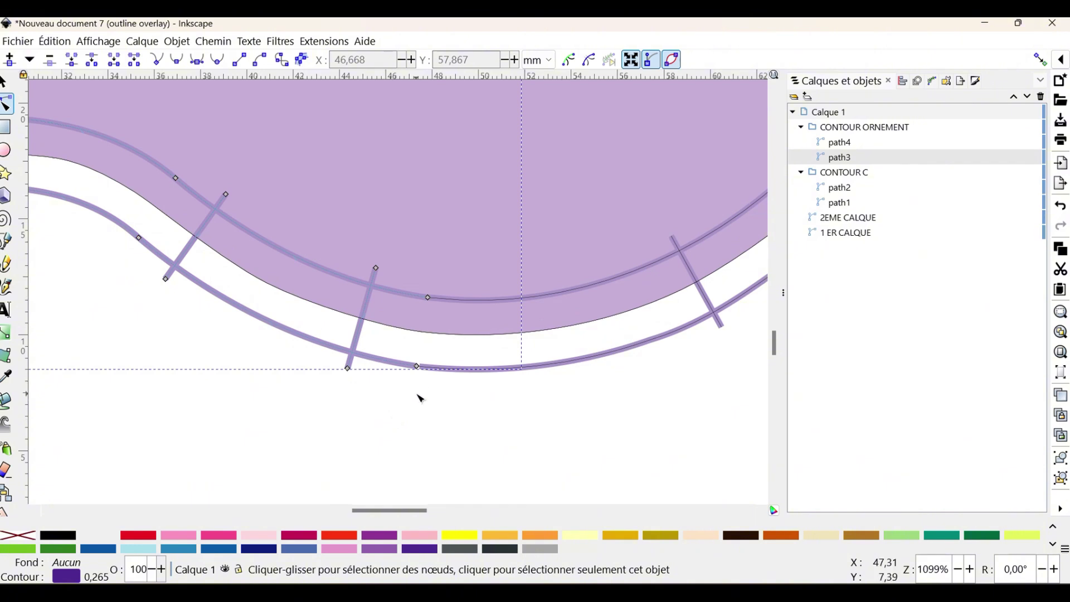
{"action": "left_click_drag", "start_coordinate": [417, 366], "coordinate": [420, 369]}
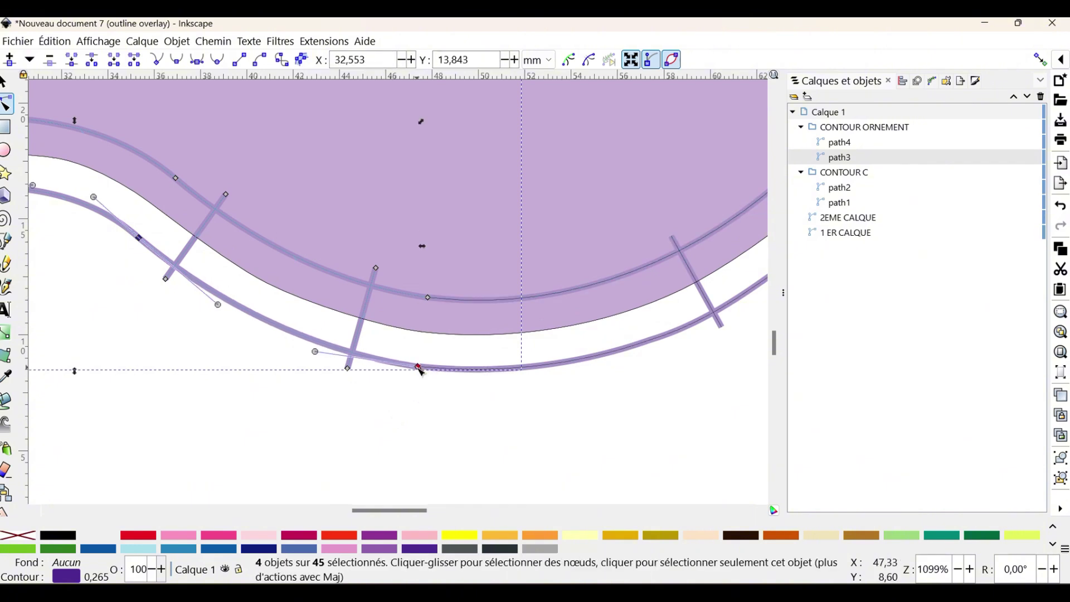
{"action": "scroll", "coordinate": [421, 371], "scroll_direction": "up", "scroll_amount": 3}
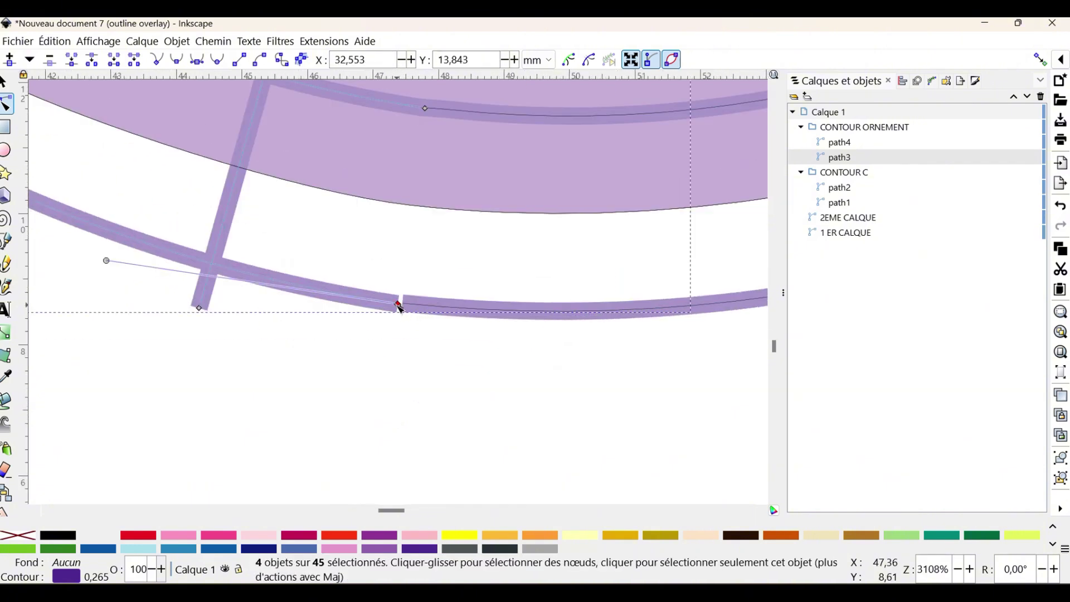
{"action": "left_click_drag", "start_coordinate": [401, 308], "coordinate": [403, 304]}
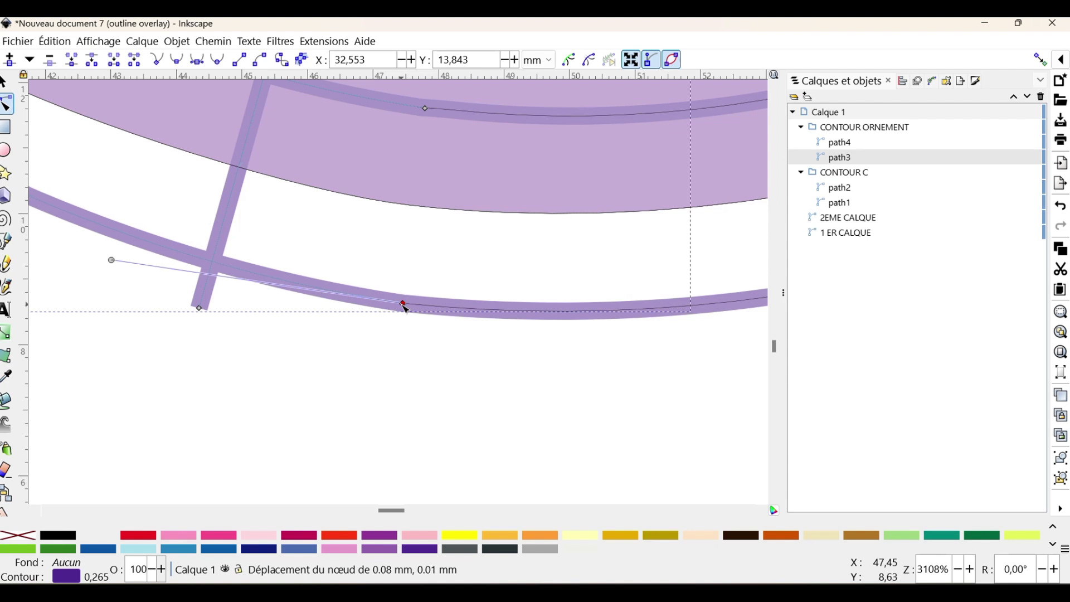
{"action": "scroll", "coordinate": [404, 304], "scroll_direction": "up", "scroll_amount": 6}
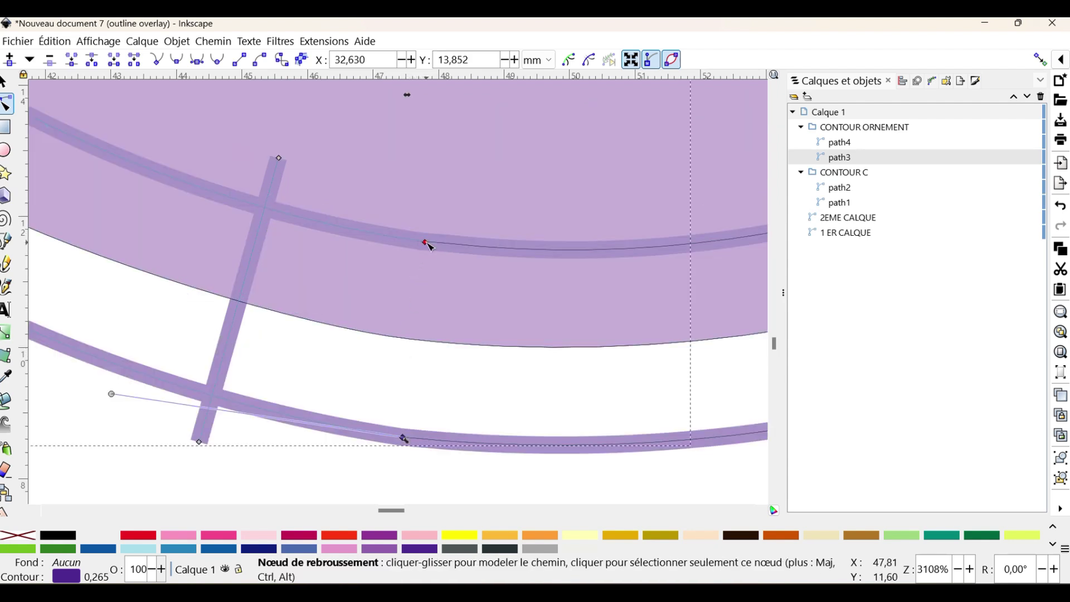
{"action": "left_click_drag", "start_coordinate": [426, 244], "coordinate": [423, 242]}
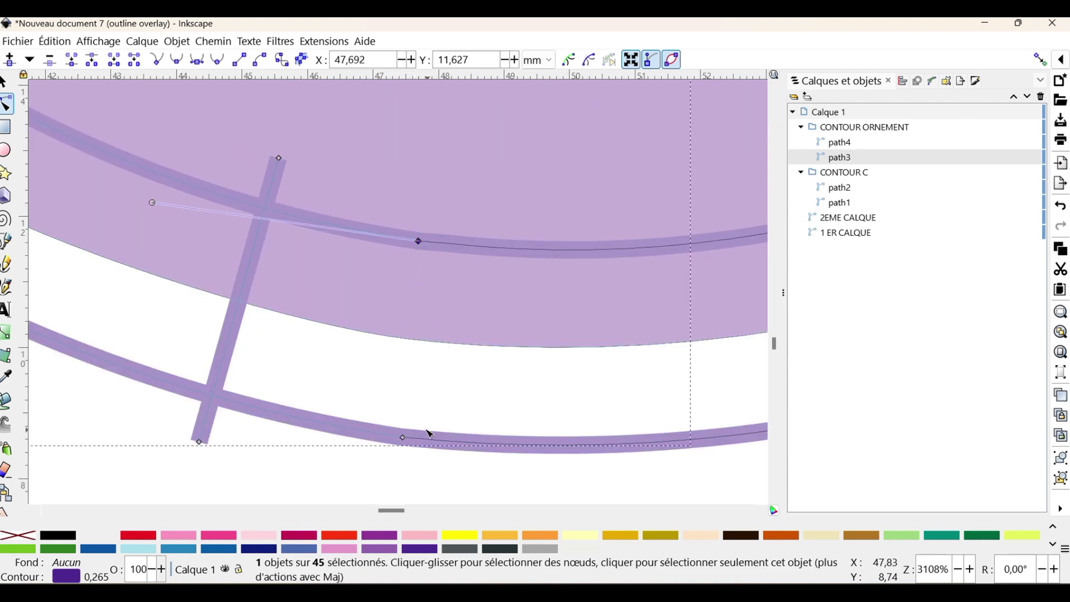
{"action": "scroll", "coordinate": [428, 433], "scroll_direction": "up", "scroll_amount": 2}
{"action": "scroll", "coordinate": [425, 433], "scroll_direction": "down", "scroll_amount": 7}
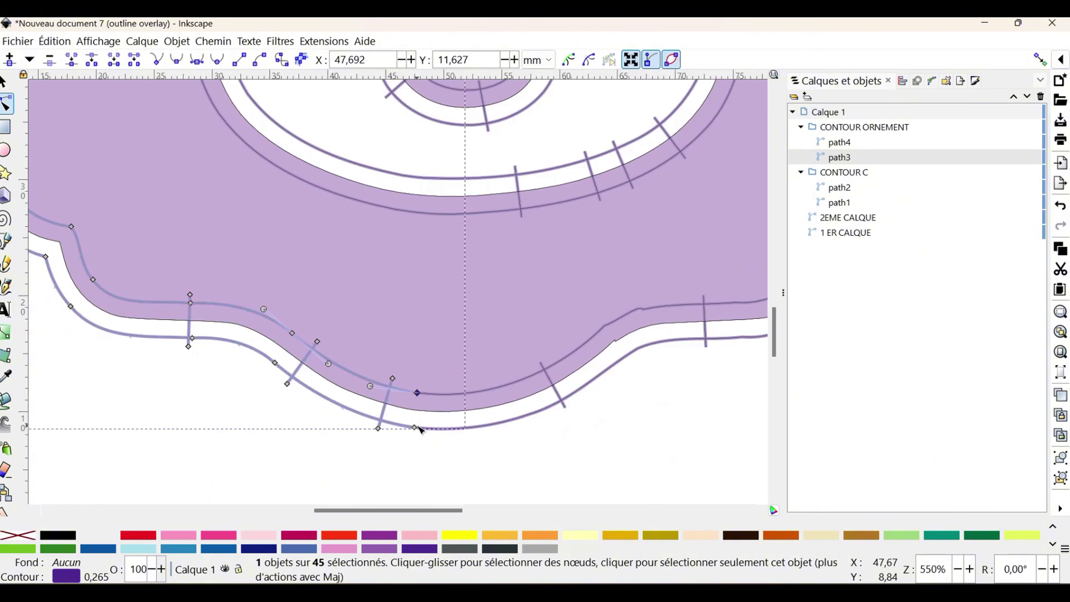
Smooth the kink in path4's inner rail beside the ornament's bottom curve by adjusting its two nodes and their handles
{"action": "scroll", "coordinate": [420, 430], "scroll_direction": "down", "scroll_amount": 1}
{"action": "scroll", "coordinate": [421, 431], "scroll_direction": "up", "scroll_amount": 2}
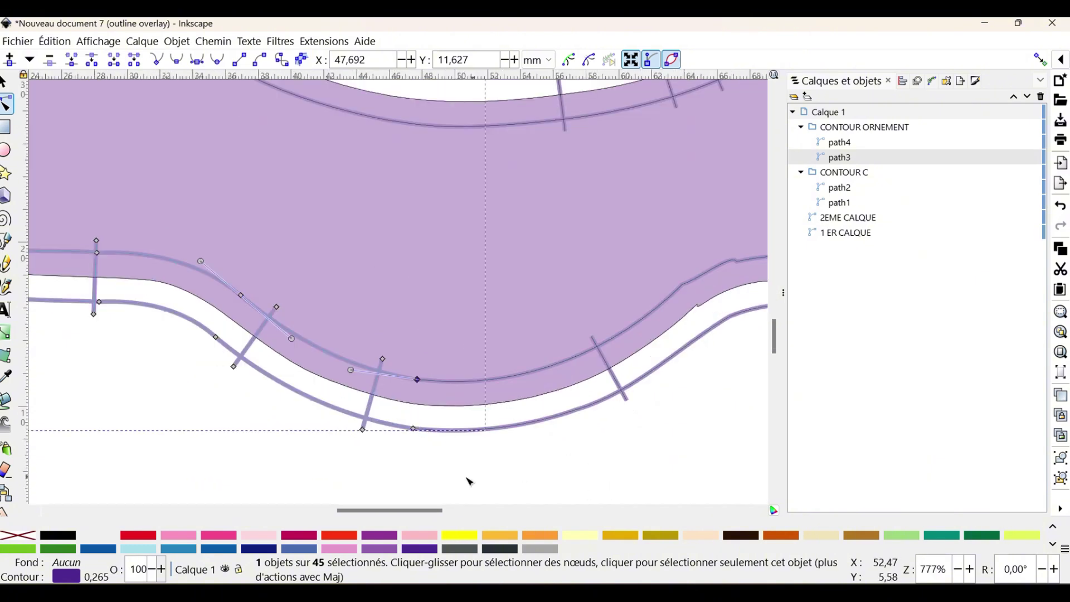
{"action": "left_click_drag", "start_coordinate": [410, 509], "coordinate": [445, 513]}
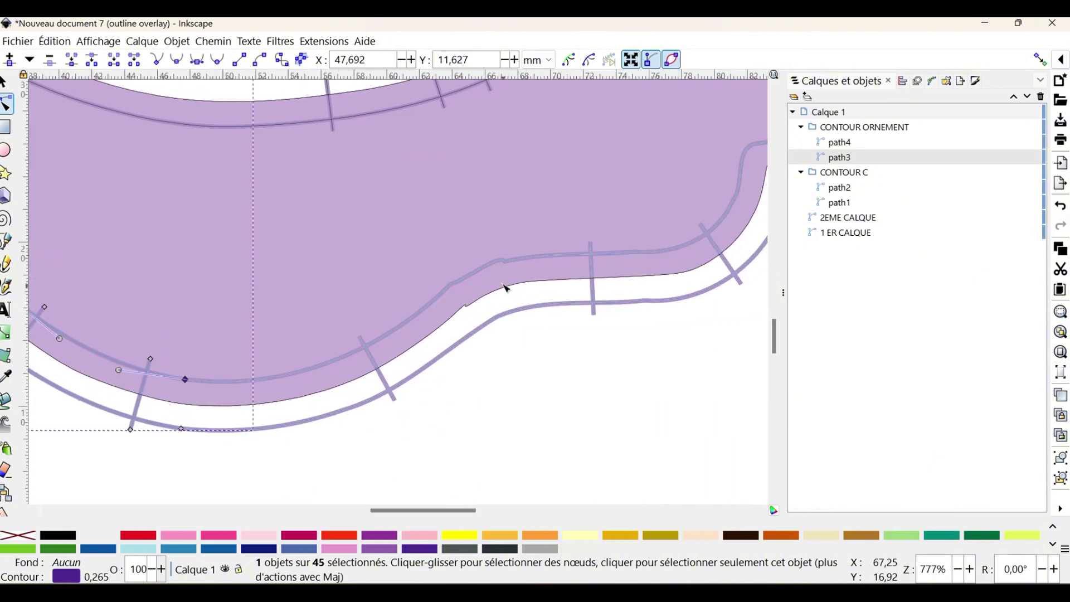
{"action": "left_click", "coordinate": [504, 265]}
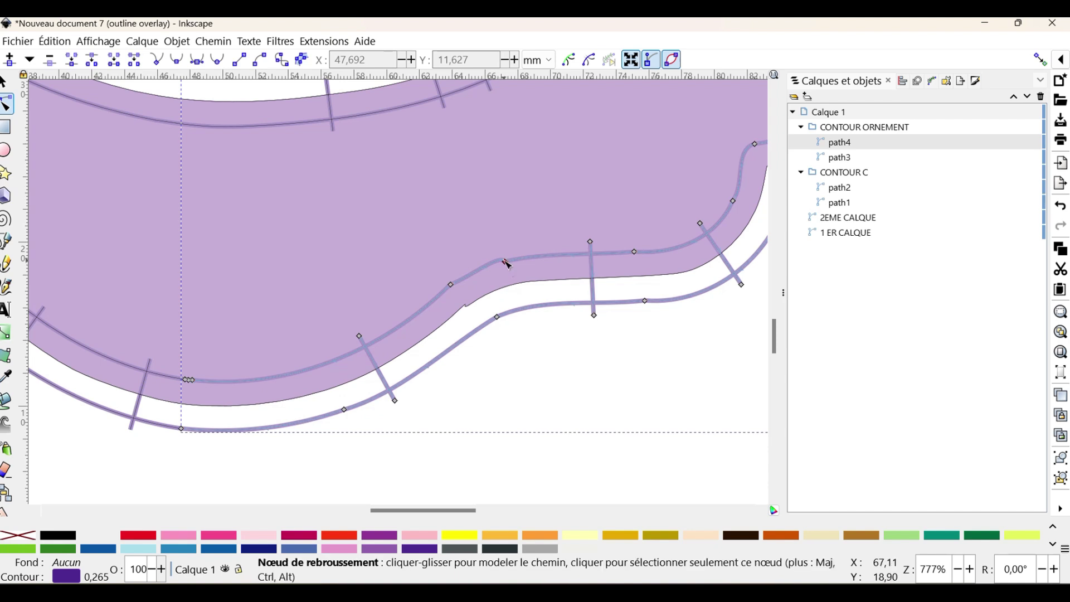
{"action": "left_click", "coordinate": [505, 262]}
{"action": "left_click_drag", "start_coordinate": [500, 256], "coordinate": [467, 277]}
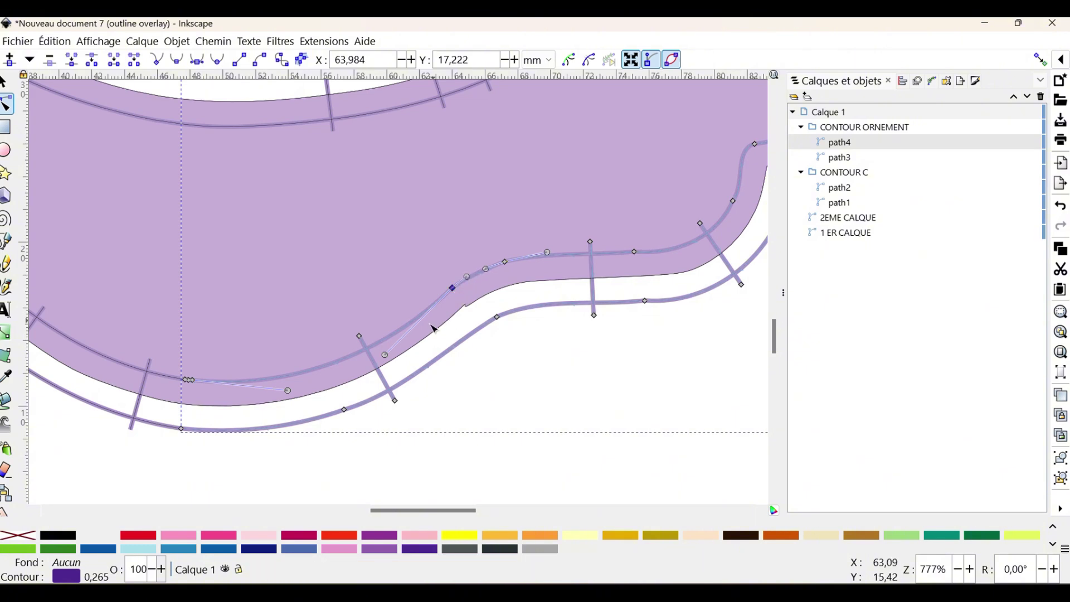
Align path4's outer and inner rail end nodes with path3's rails at the junction on the ornament's top curve
{"action": "scroll", "coordinate": [489, 355], "scroll_direction": "down", "scroll_amount": 4}
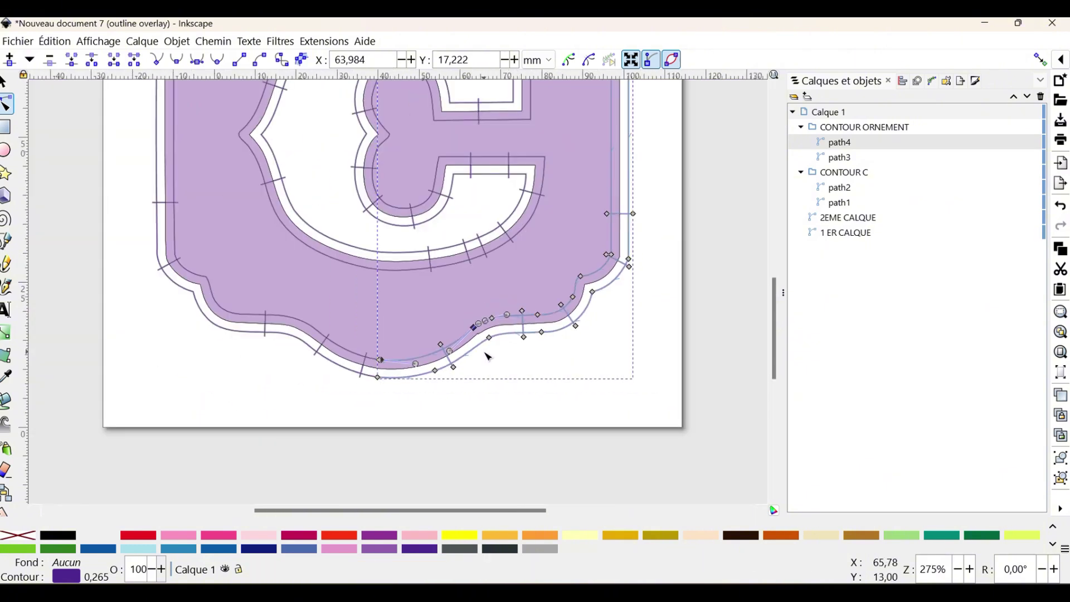
{"action": "scroll", "coordinate": [465, 207], "scroll_direction": "up", "scroll_amount": 4}
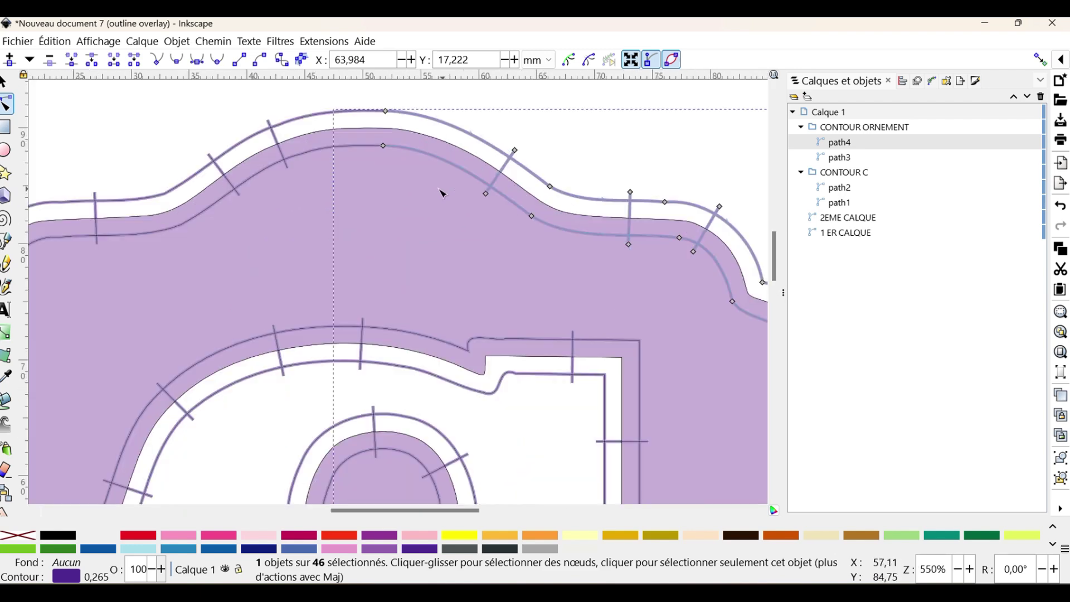
{"action": "scroll", "coordinate": [393, 171], "scroll_direction": "up", "scroll_amount": 4}
{"action": "scroll", "coordinate": [390, 210], "scroll_direction": "up", "scroll_amount": 2}
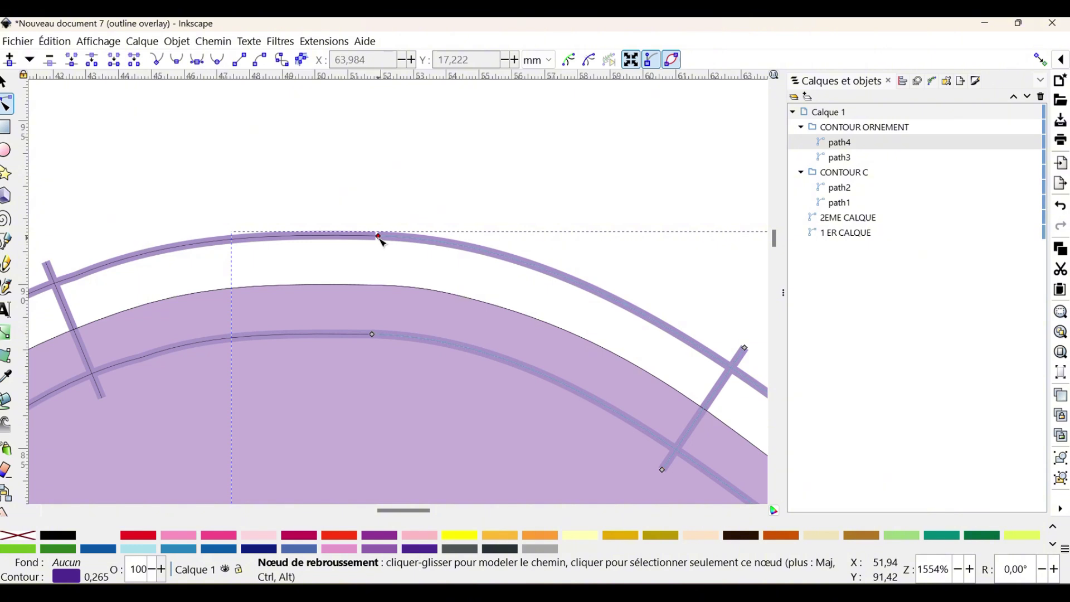
{"action": "left_click_drag", "start_coordinate": [380, 238], "coordinate": [377, 237]}
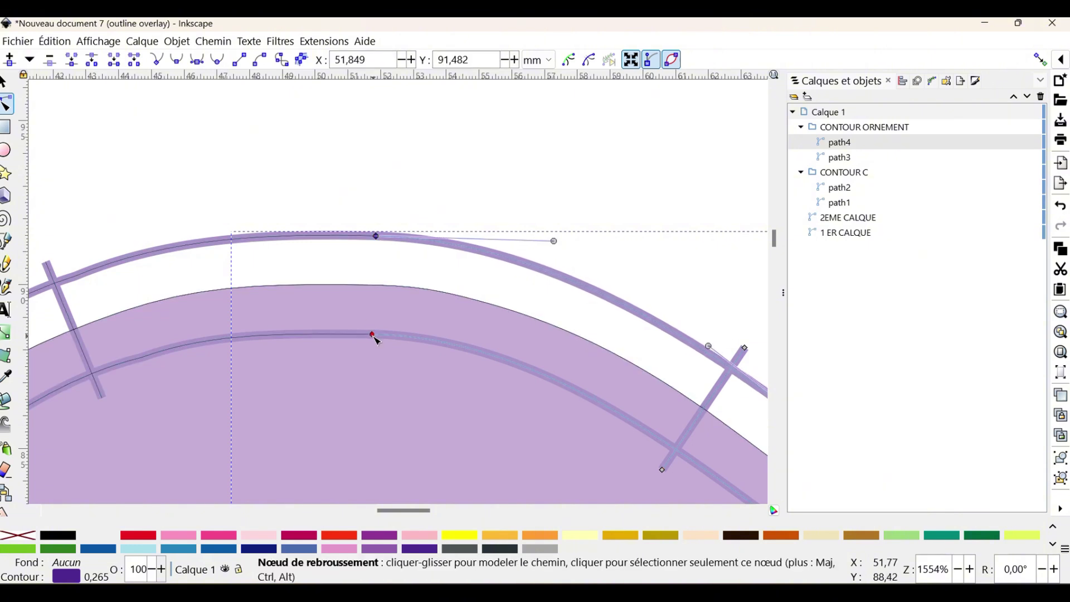
{"action": "left_click_drag", "start_coordinate": [376, 337], "coordinate": [378, 339]}
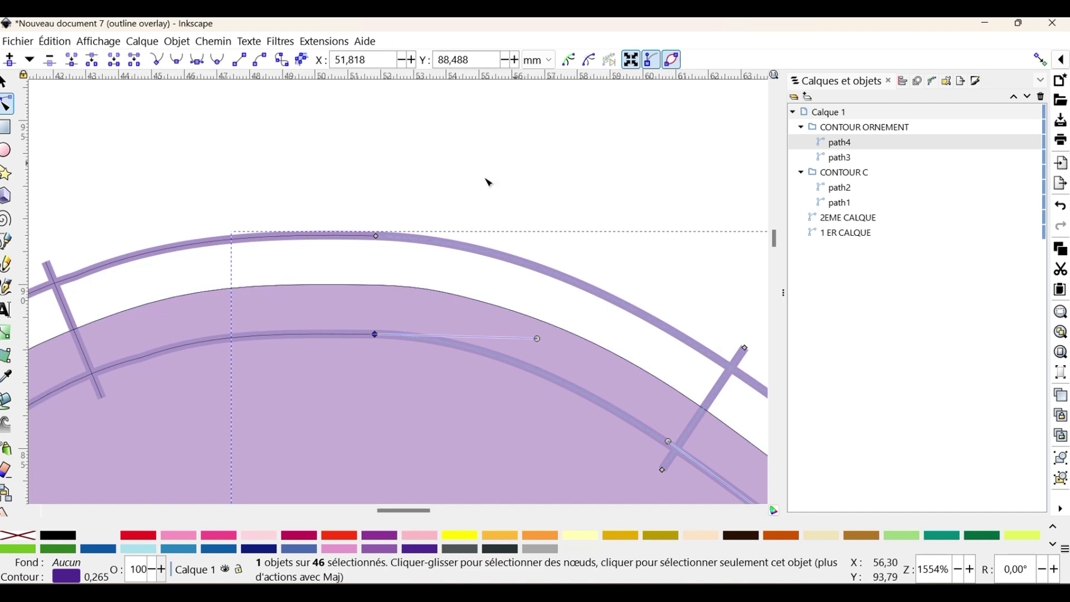
Deselect the path and examine the ornament and C contours, checking the rail junctions along the top and overall
{"action": "scroll", "coordinate": [426, 234], "scroll_direction": "down", "scroll_amount": 1, "text": "ctrl"}
{"action": "scroll", "coordinate": [427, 234], "scroll_direction": "down", "scroll_amount": 5, "text": "ctrl"}
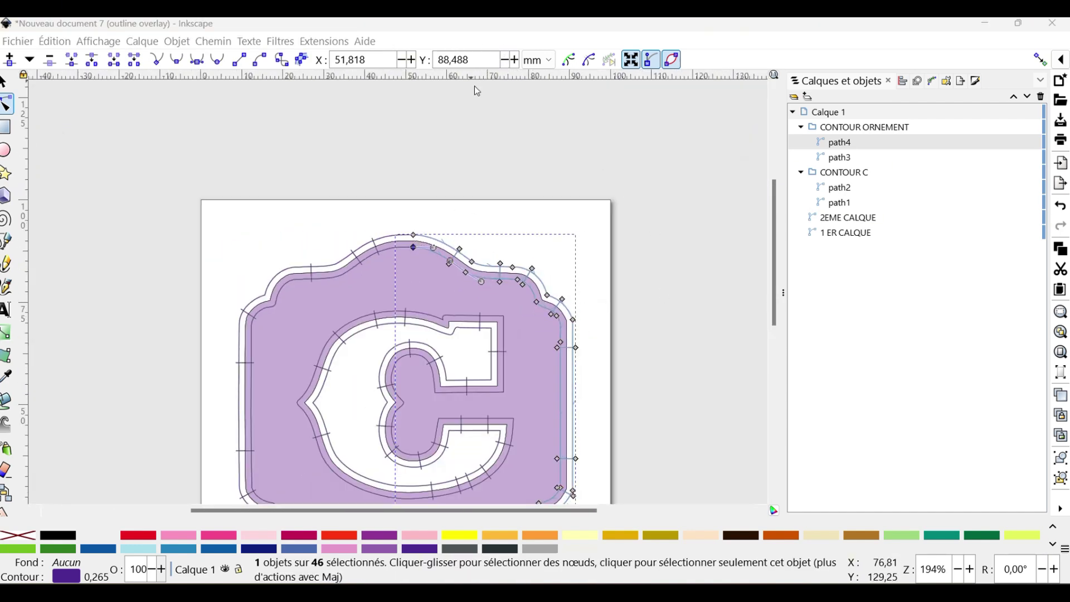
{"action": "scroll", "coordinate": [474, 208], "scroll_direction": "down", "scroll_amount": 1, "text": "ctrl"}
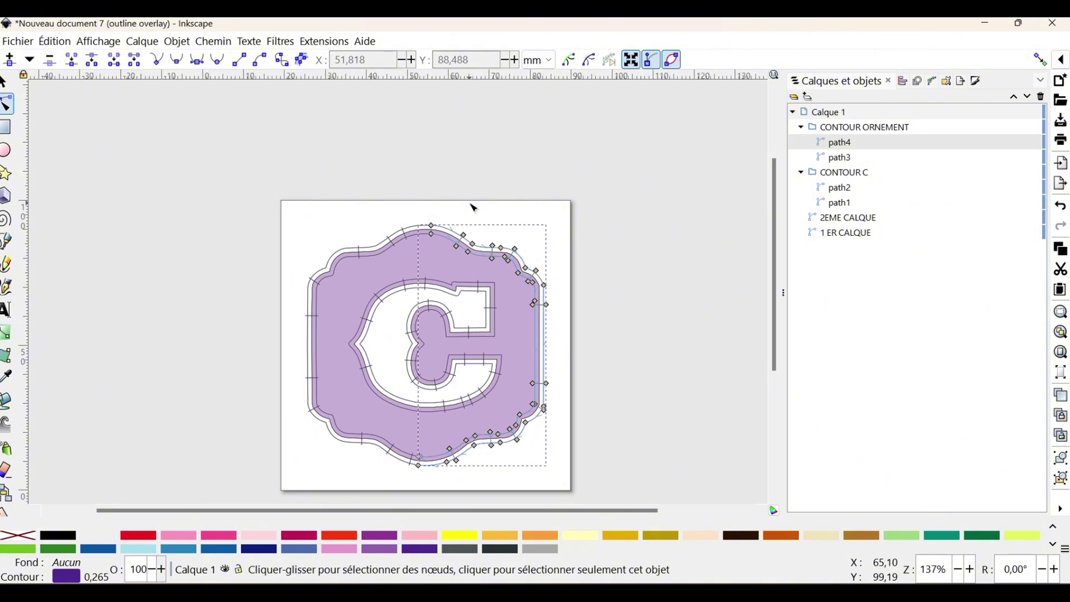
{"action": "scroll", "coordinate": [471, 208], "scroll_direction": "up", "scroll_amount": 1, "text": "ctrl"}
{"action": "left_click", "coordinate": [521, 217]}
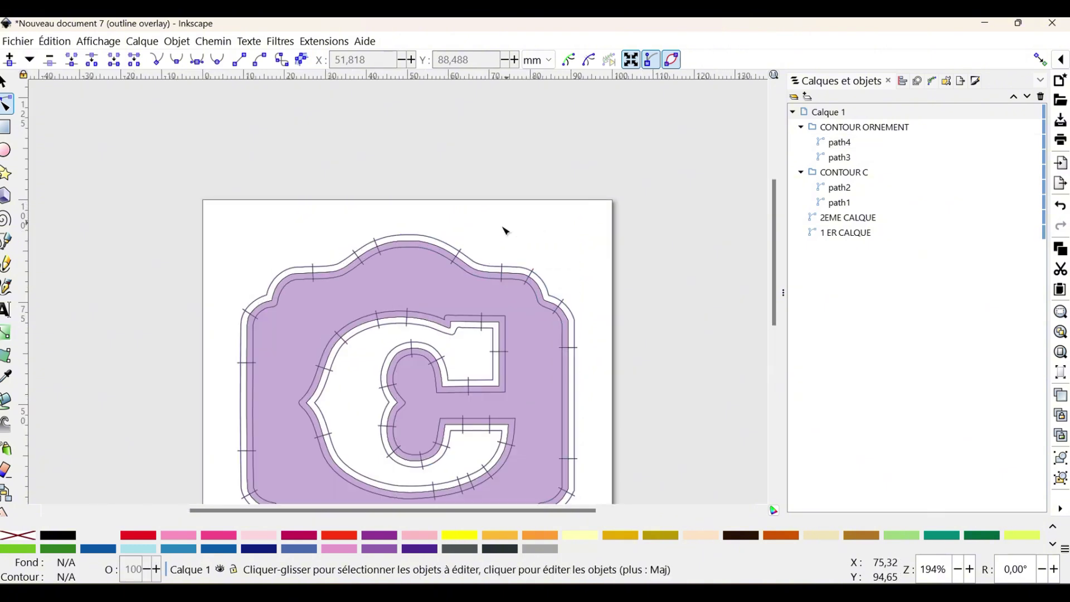
{"action": "scroll", "coordinate": [430, 264], "scroll_direction": "up", "scroll_amount": 4, "text": "ctrl"}
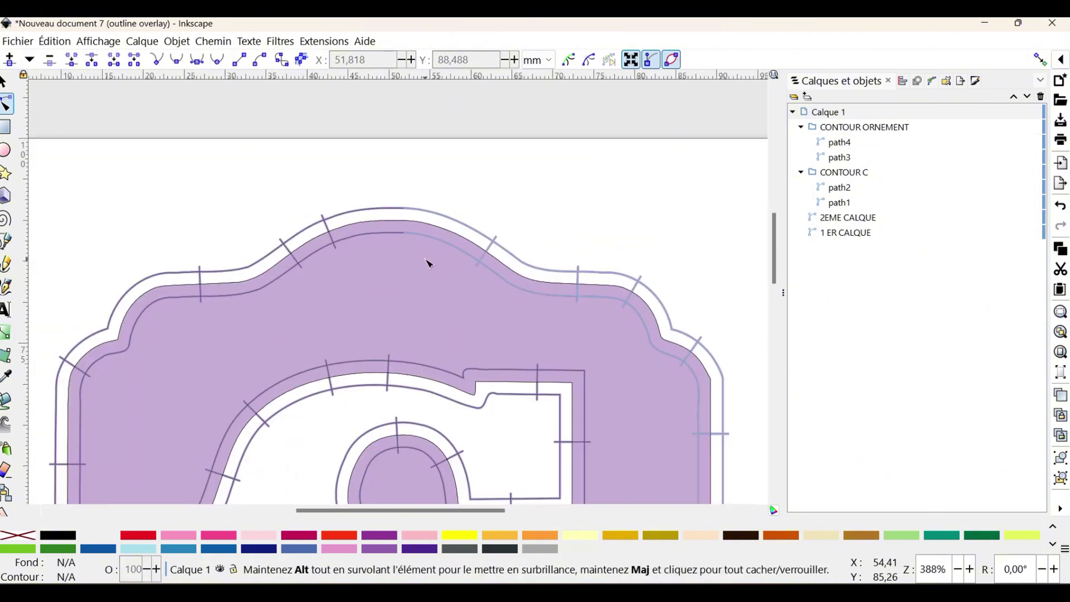
{"action": "scroll", "coordinate": [429, 263], "scroll_direction": "down", "scroll_amount": 4, "text": "ctrl"}
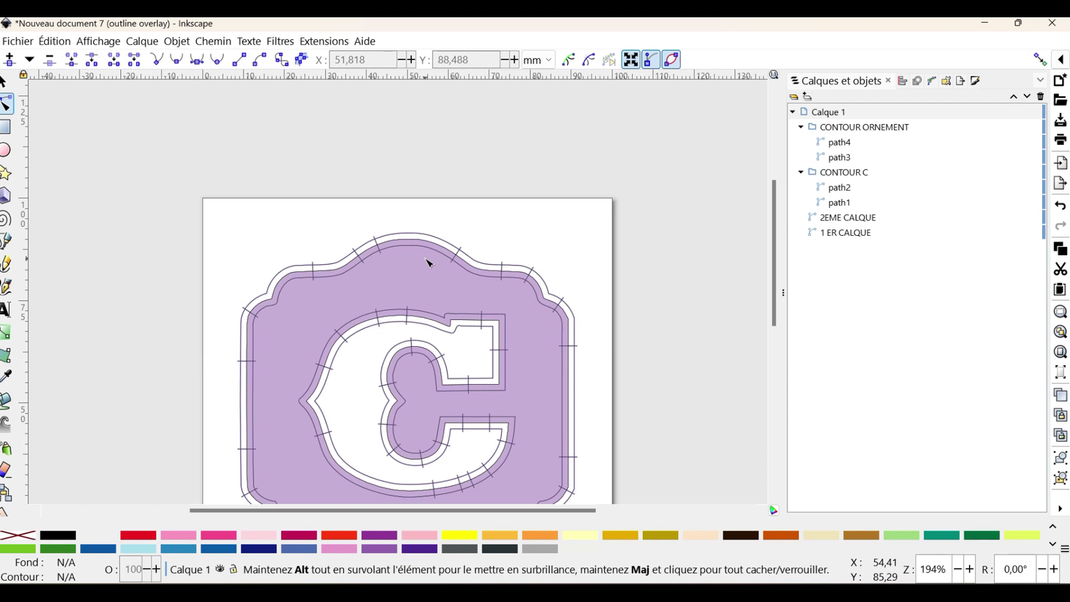
{"action": "scroll", "coordinate": [429, 263], "scroll_direction": "down", "scroll_amount": 1, "text": "ctrl"}
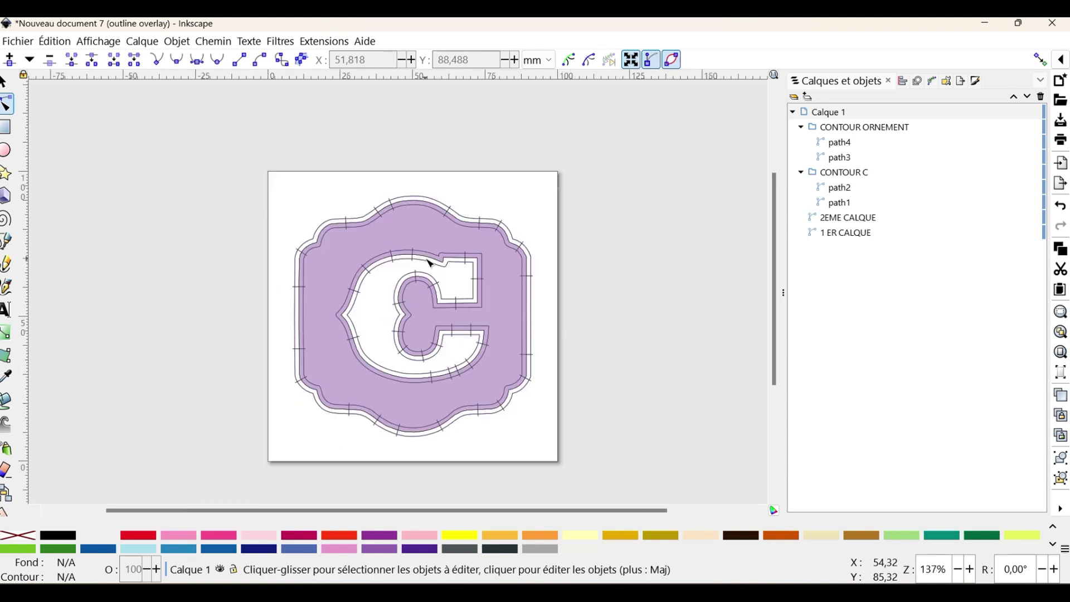
Open the Ink/Stitch embroidery parameters for the CONTOUR C and CONTOUR ORNEMENT groups together
{"action": "left_click", "coordinate": [837, 178]}
{"action": "left_click", "coordinate": [857, 129], "text": "shift"}
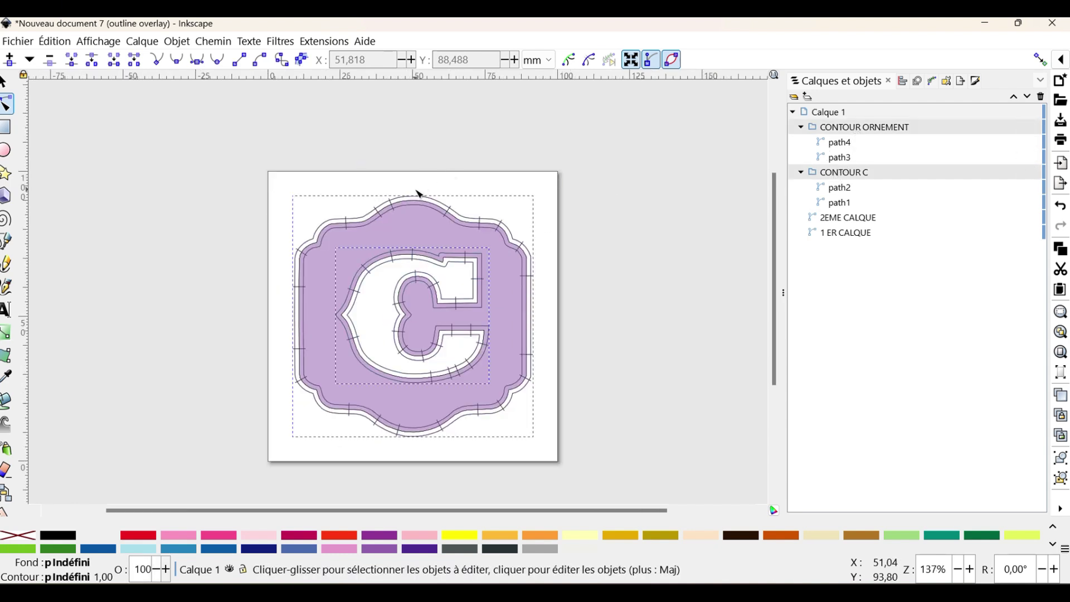
{"action": "left_click", "coordinate": [323, 42]}
{"action": "mouse_move", "coordinate": [363, 254]}
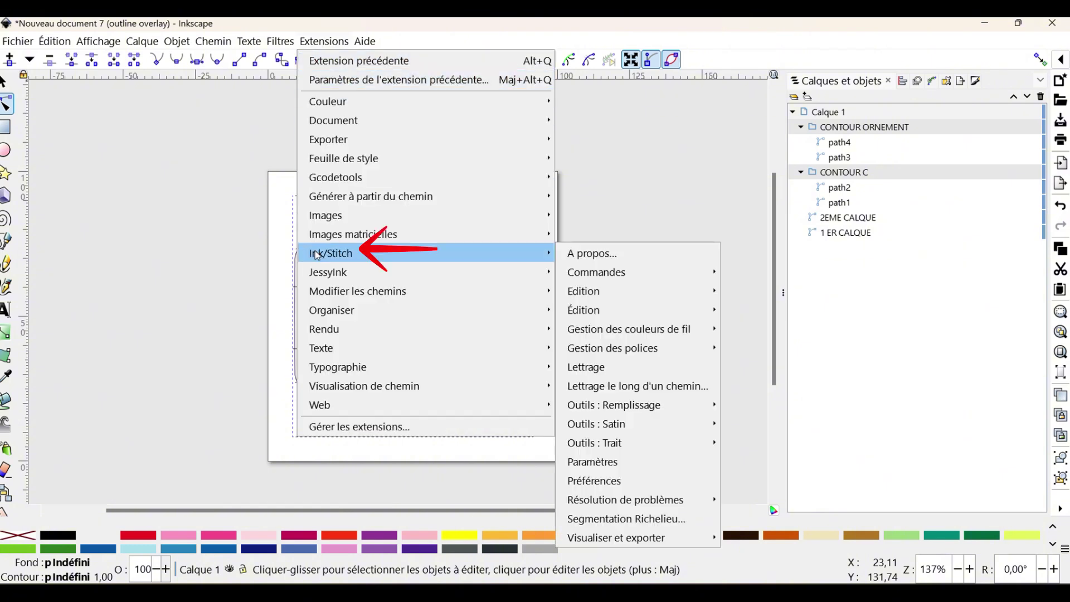
{"action": "left_click", "coordinate": [657, 470]}
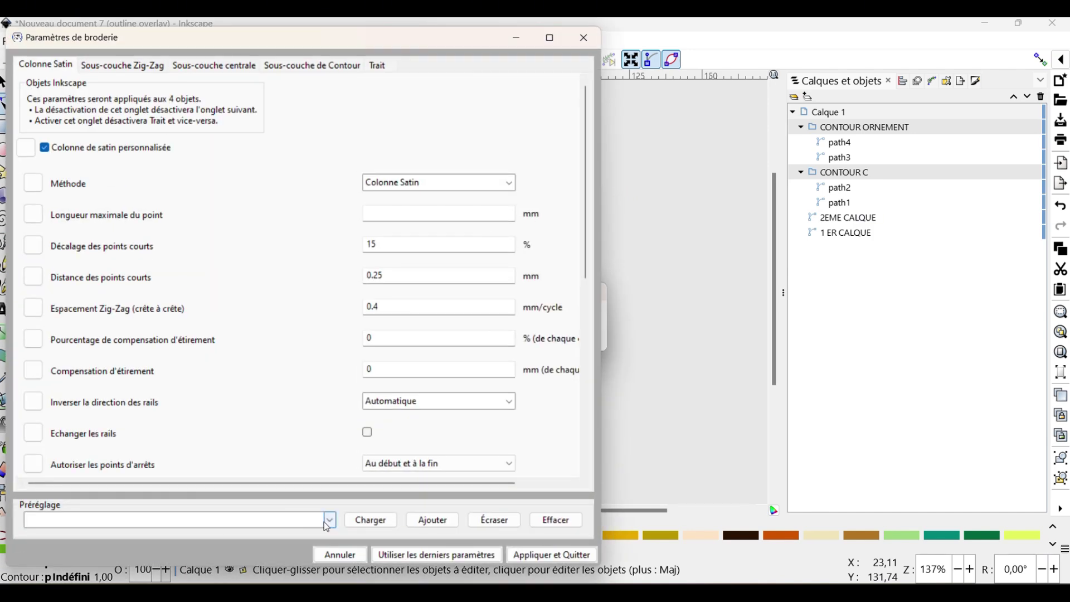
Load the SATIN preset for the four satin columns
{"action": "left_click", "coordinate": [330, 520]}
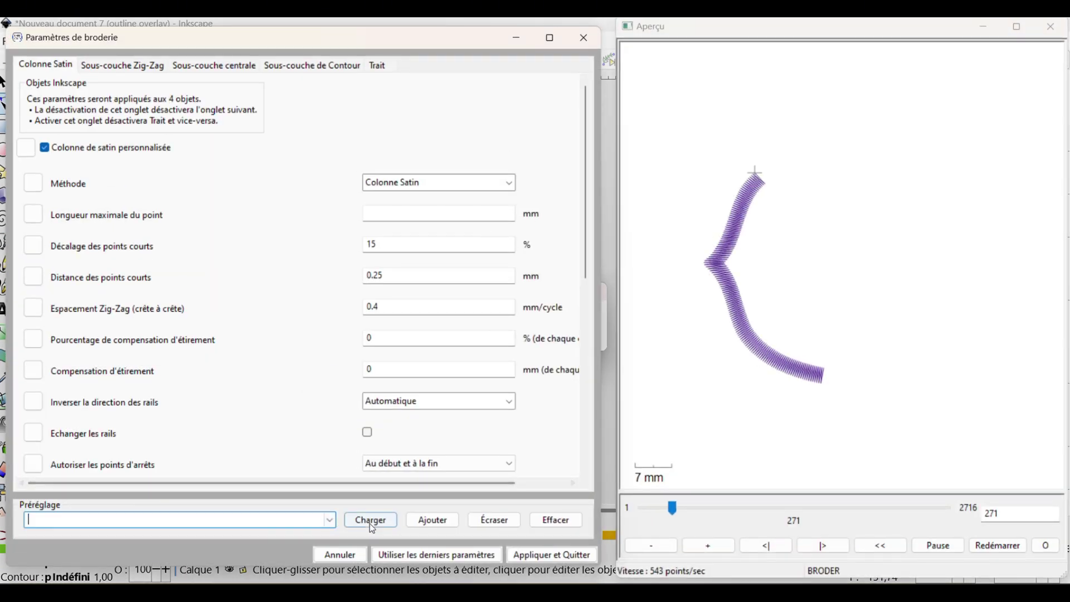
{"action": "left_click", "coordinate": [329, 520]}
{"action": "left_click", "coordinate": [201, 489]}
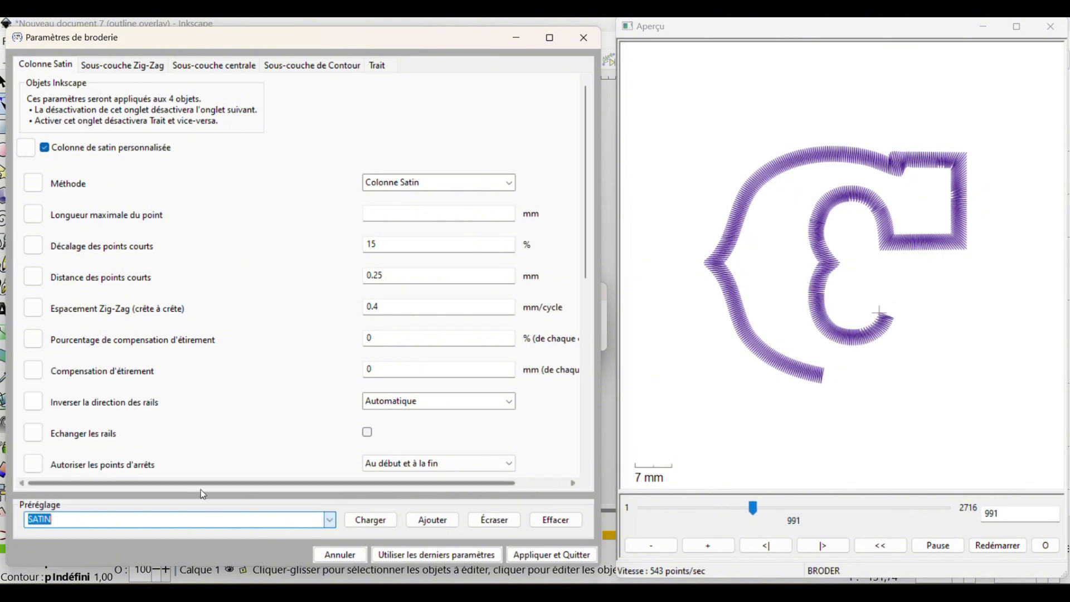
{"action": "left_click", "coordinate": [366, 522]}
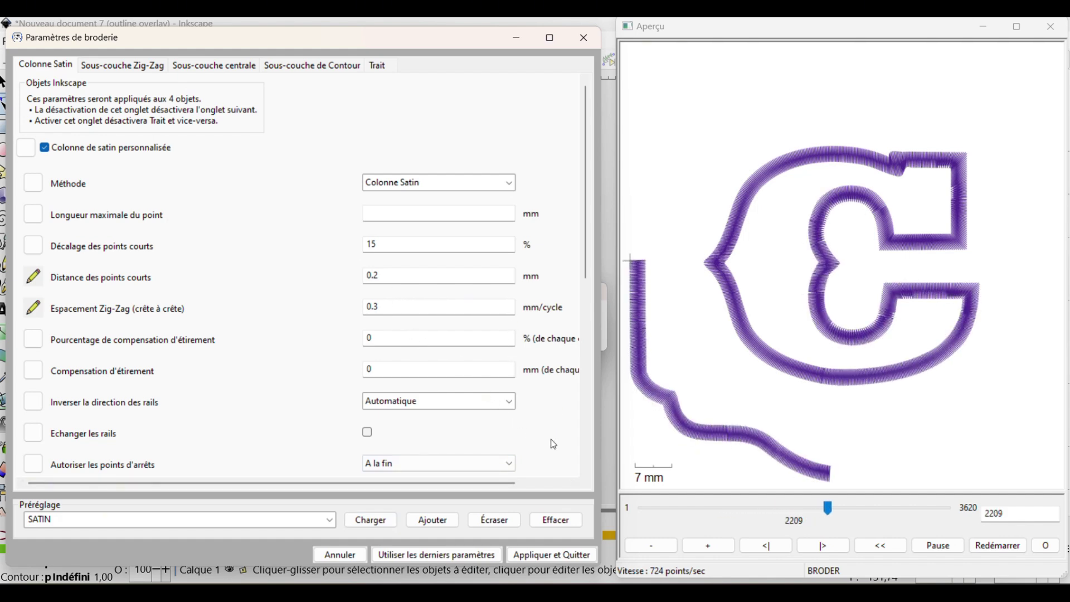
Set the trim-after option (Couper après) to enabled for the satin columns and inspect the C in the stitch preview
{"action": "scroll", "coordinate": [538, 434], "scroll_direction": "down", "scroll_amount": 1}
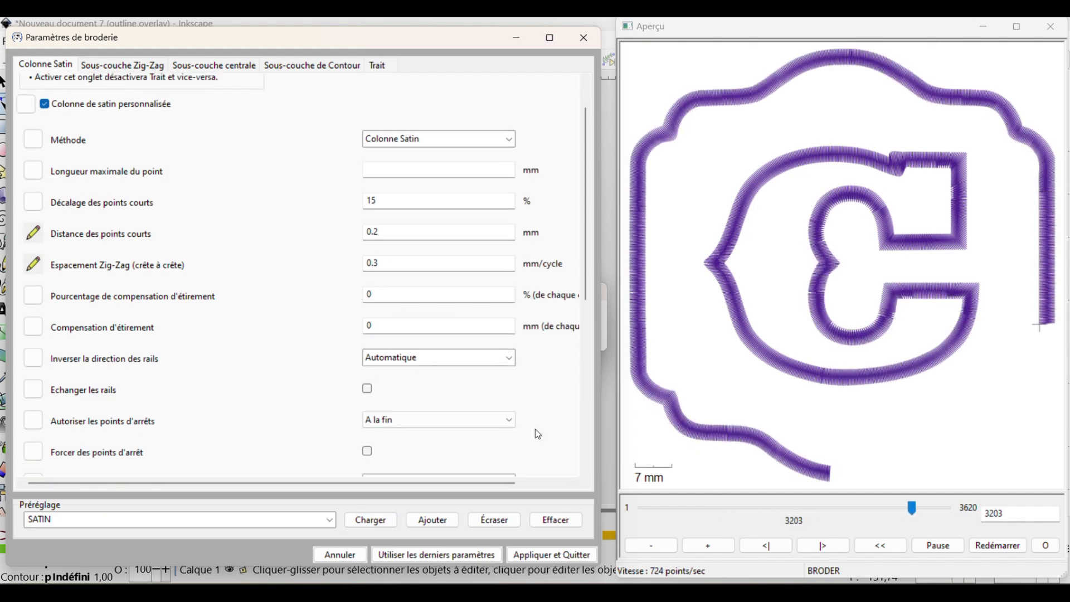
{"action": "scroll", "coordinate": [538, 434], "scroll_direction": "down", "scroll_amount": 3}
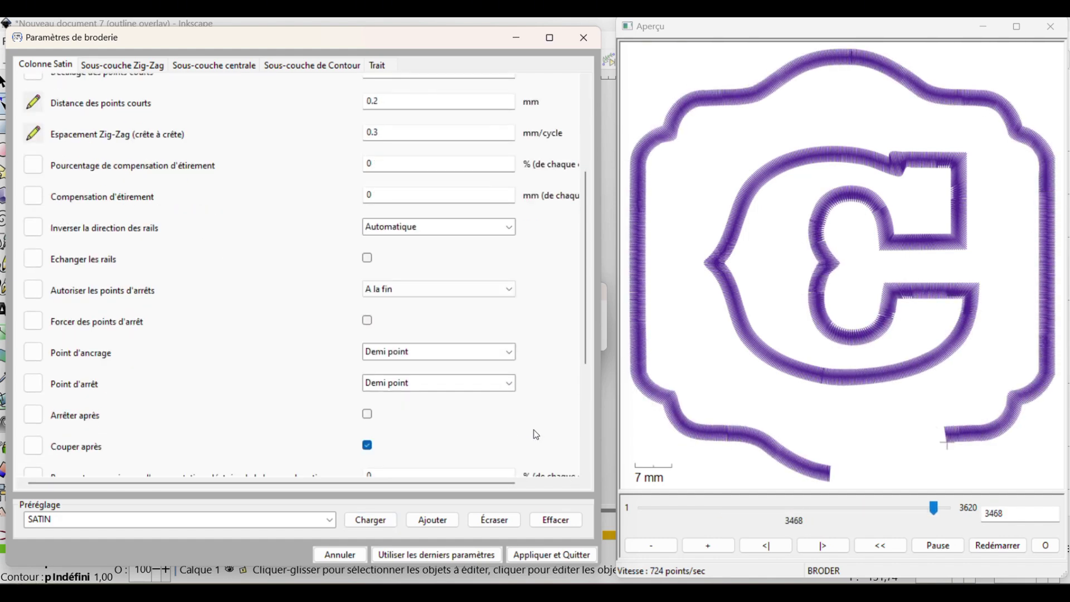
{"action": "left_click", "coordinate": [368, 447]}
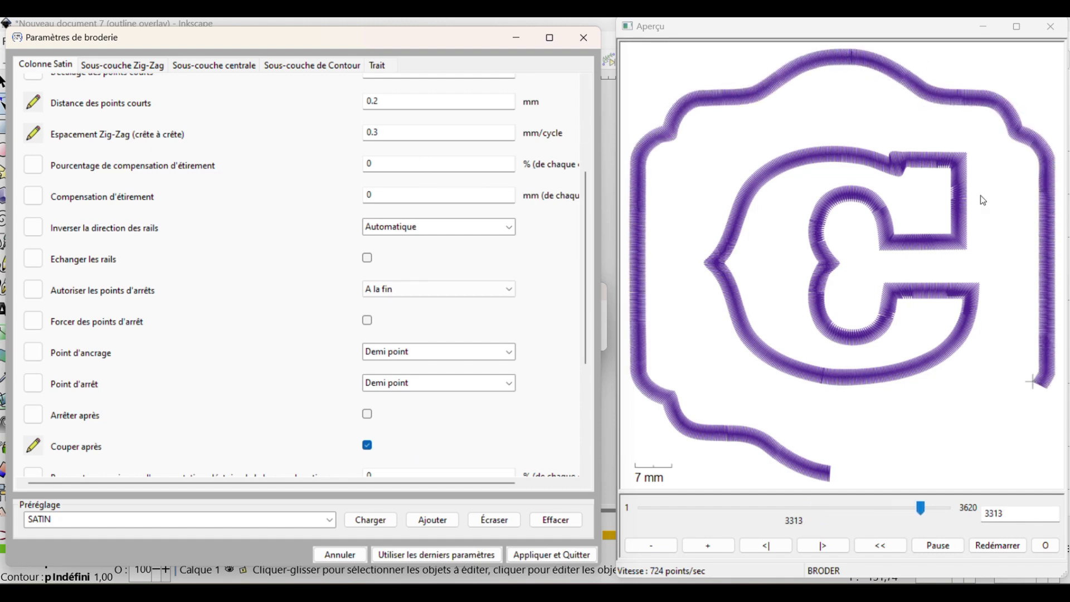
{"action": "scroll", "coordinate": [902, 297], "scroll_direction": "up", "scroll_amount": 2}
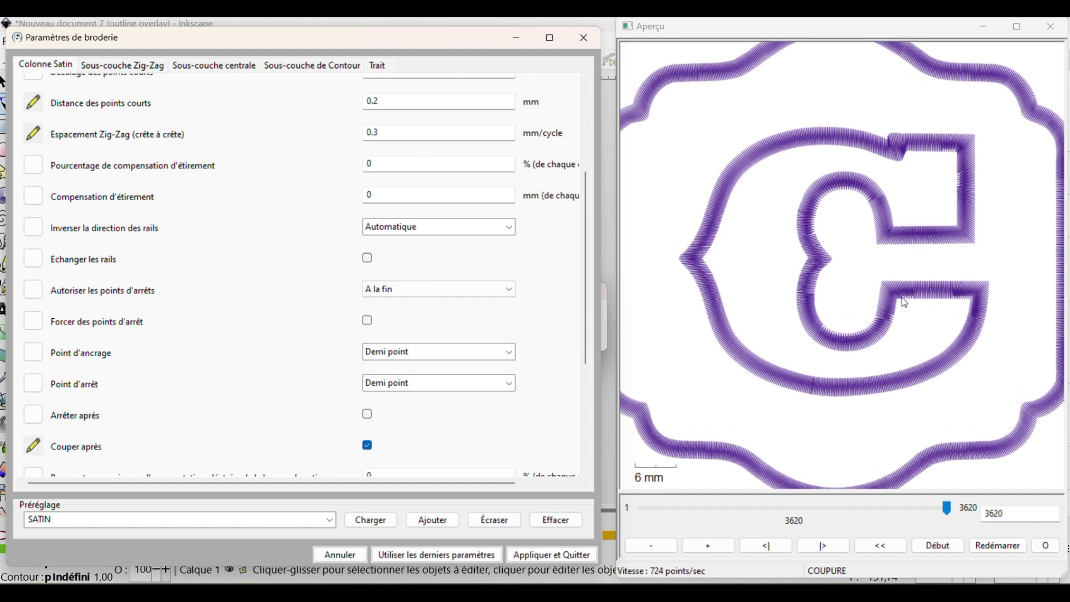
Apply the satin column parameters to the four contour paths and close the embroidery settings
{"action": "scroll", "coordinate": [895, 191], "scroll_direction": "down", "scroll_amount": 2}
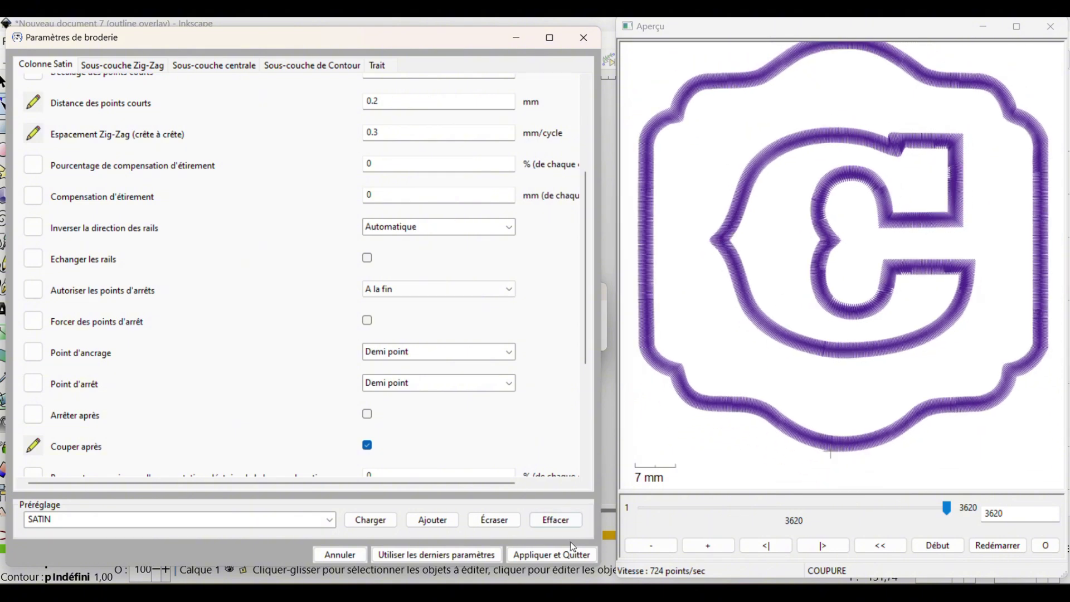
{"action": "left_click", "coordinate": [563, 556]}
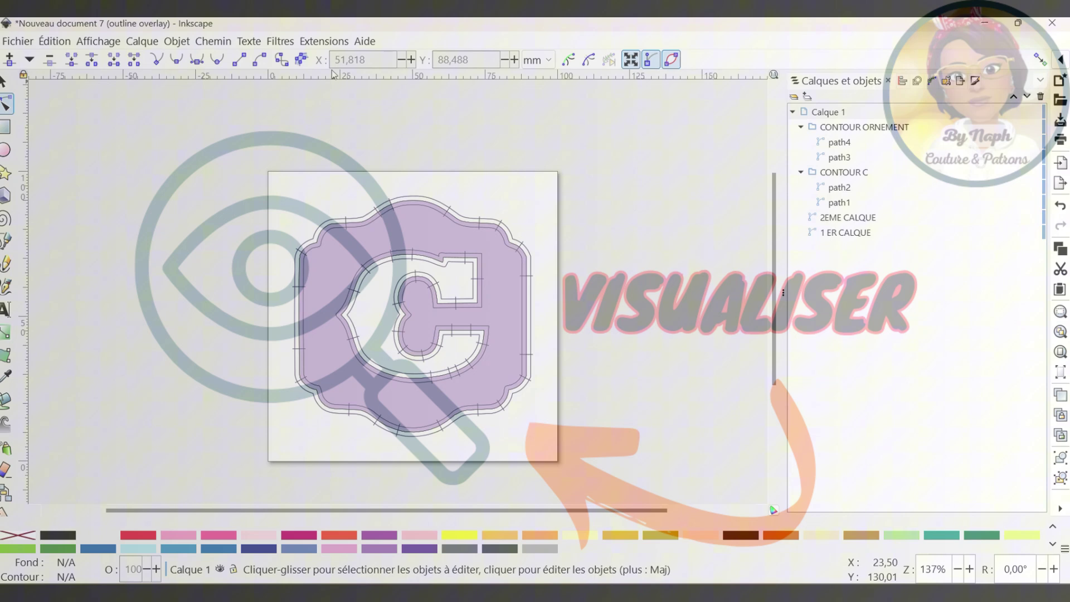
Open the Ink/Stitch parameters for the whole design, check the combined stitch preview, and cancel without changes
{"action": "left_click", "coordinate": [324, 41]}
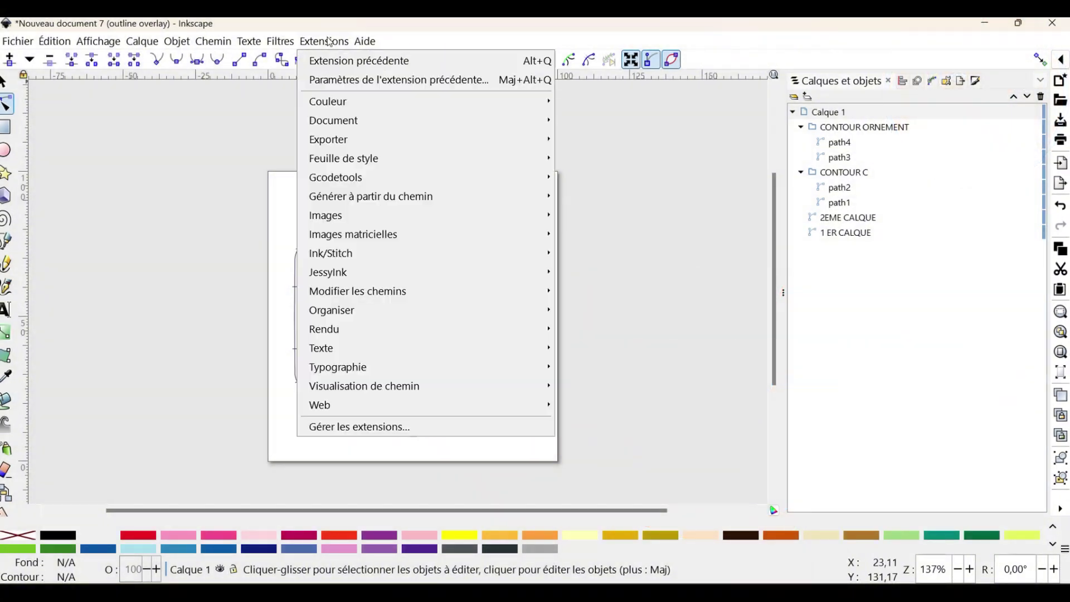
{"action": "mouse_move", "coordinate": [366, 265]}
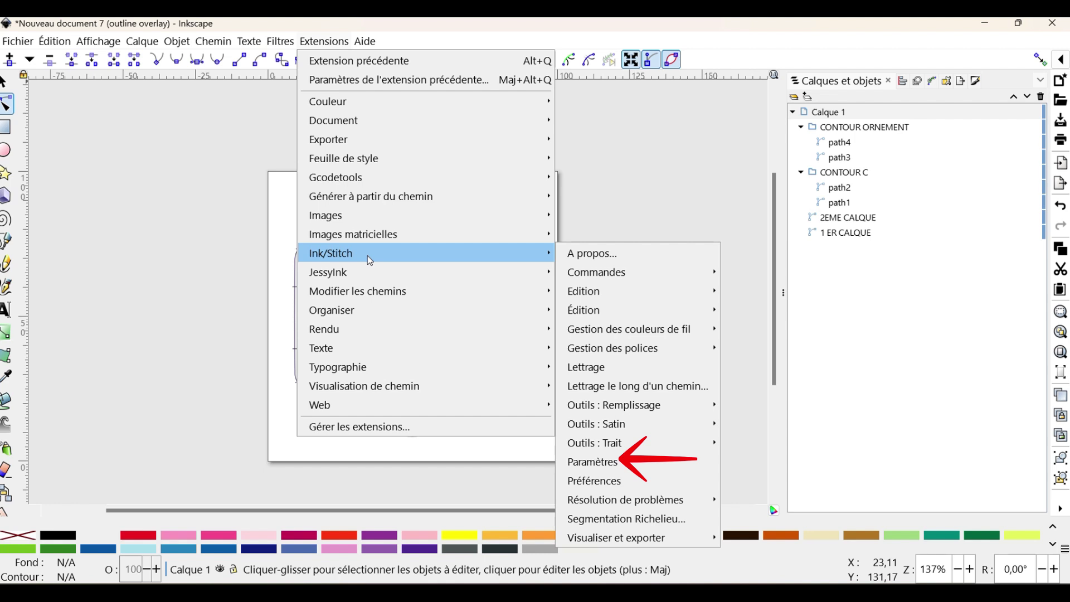
{"action": "left_click", "coordinate": [630, 462]}
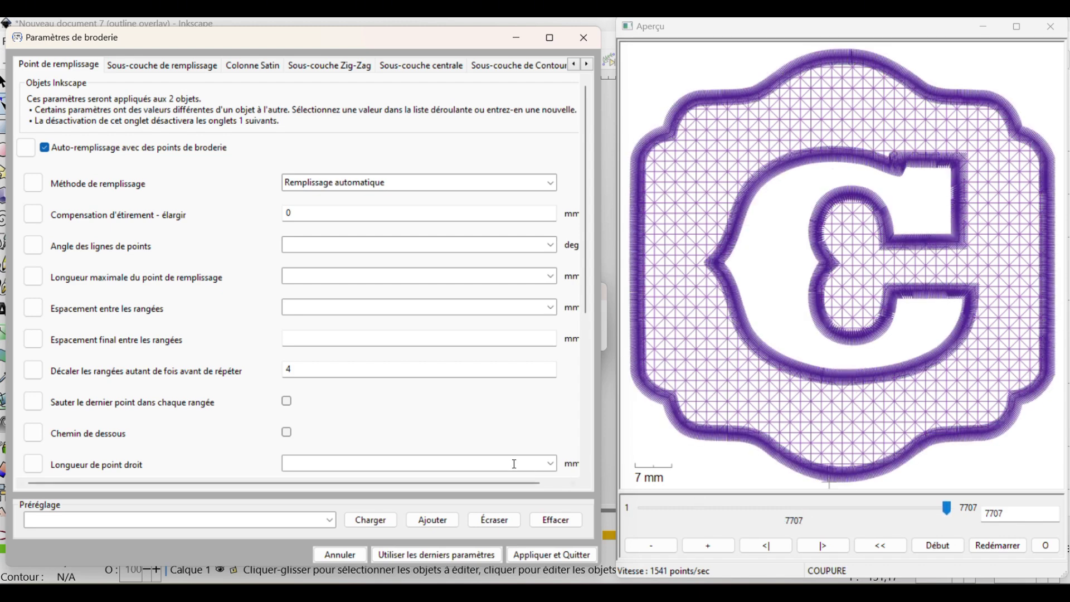
{"action": "left_click", "coordinate": [337, 554]}
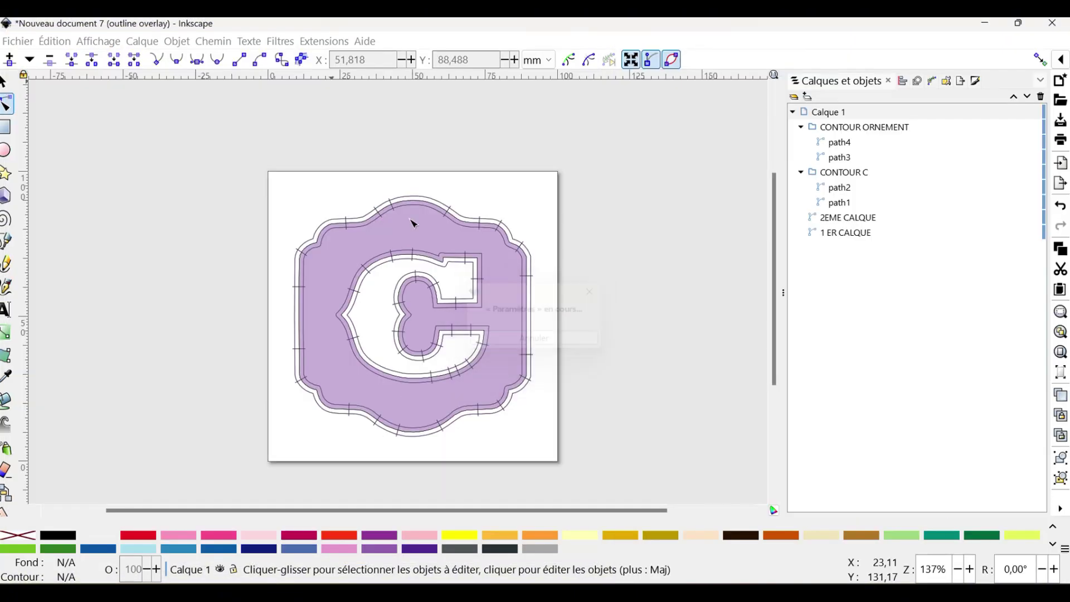
Run the Ink/Stitch realistic simulator on the whole design, raising the playback speed to 256 stitches per second
{"action": "left_click", "coordinate": [327, 43]}
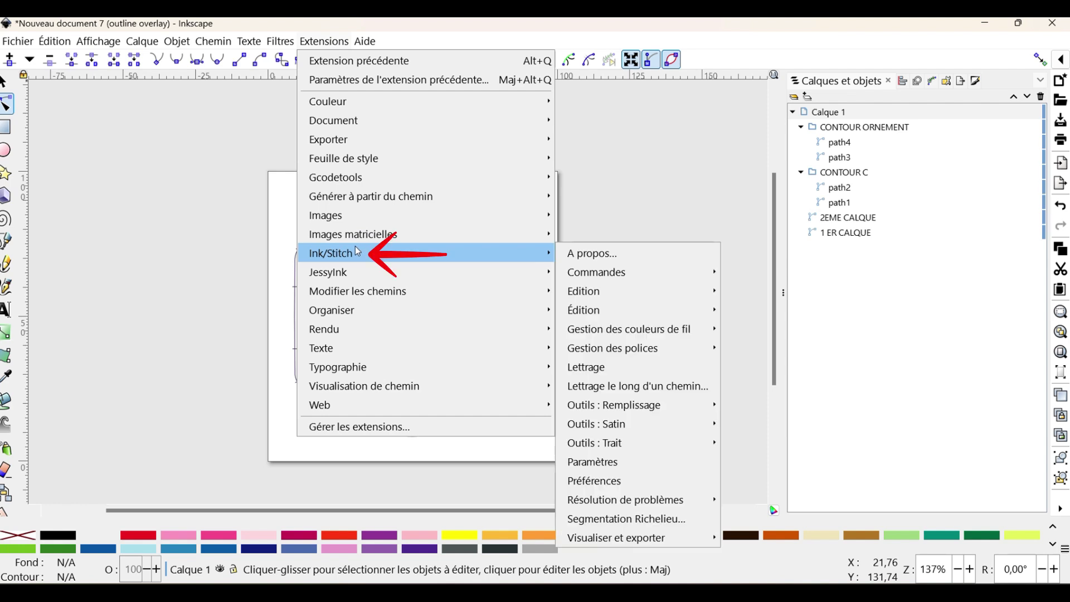
{"action": "mouse_move", "coordinate": [621, 545]}
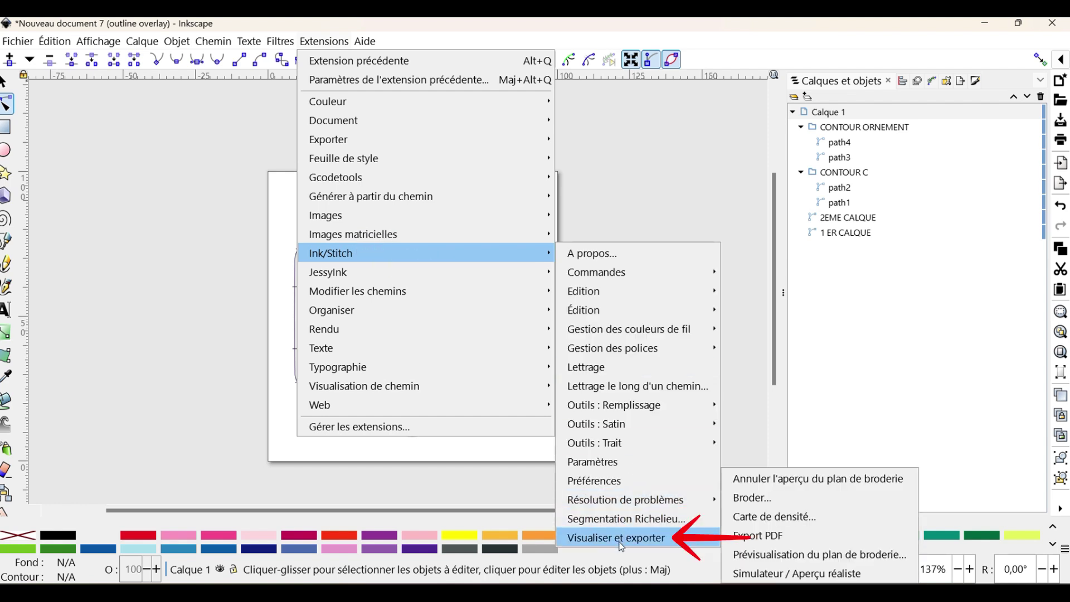
{"action": "left_click", "coordinate": [804, 578]}
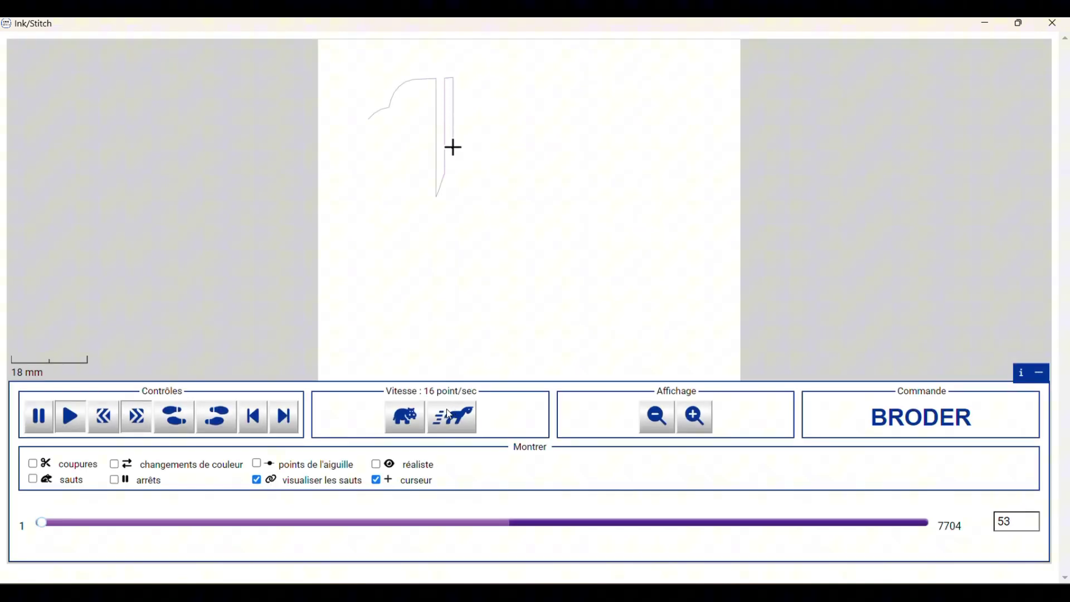
{"action": "left_click", "coordinate": [448, 428]}
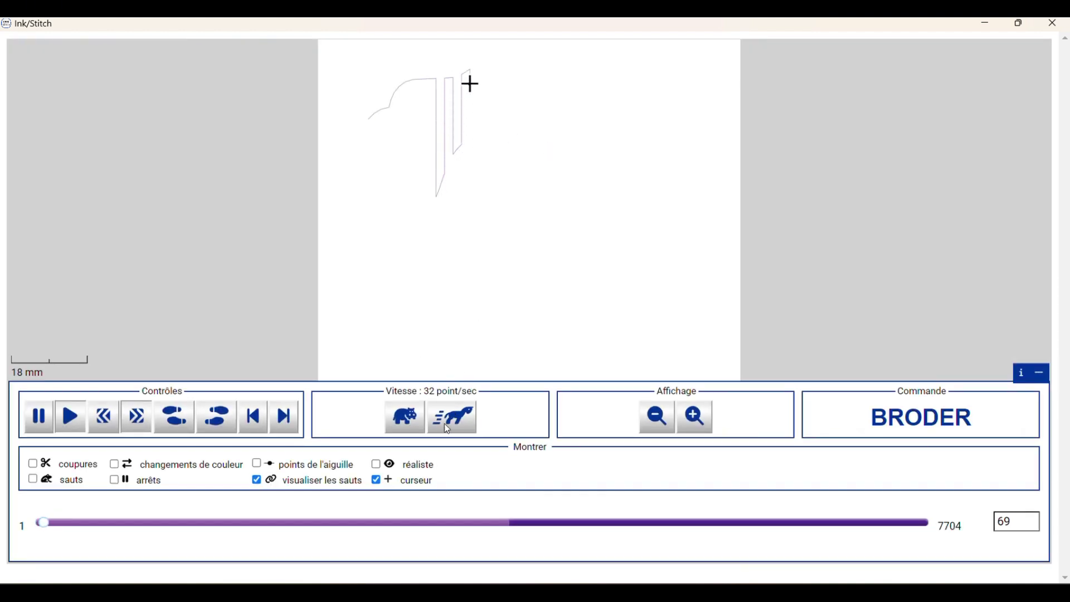
{"action": "double_click", "coordinate": [448, 428]}
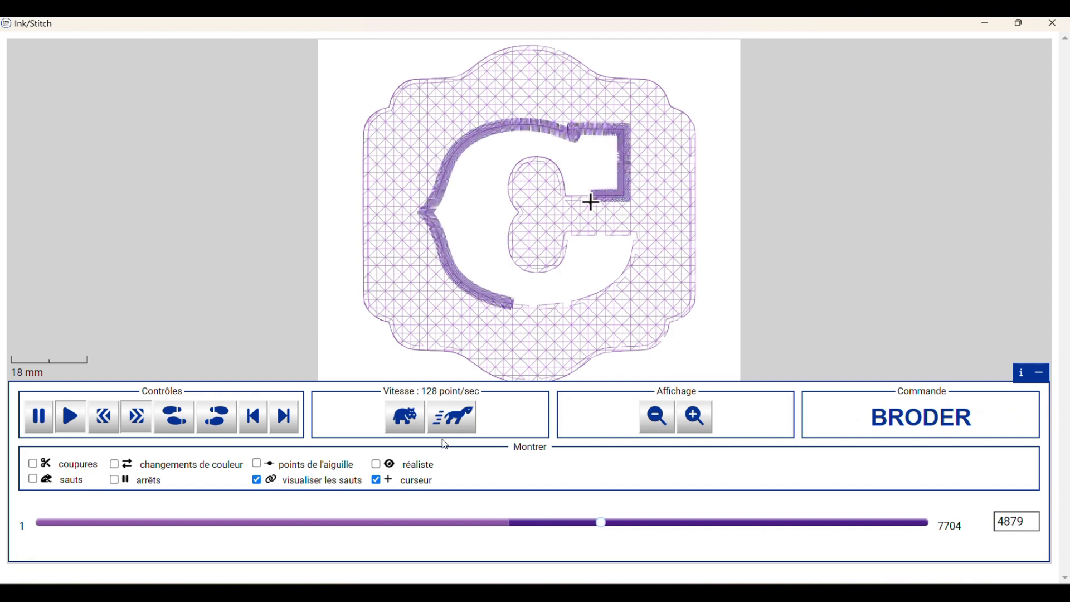
{"action": "left_click", "coordinate": [456, 433]}
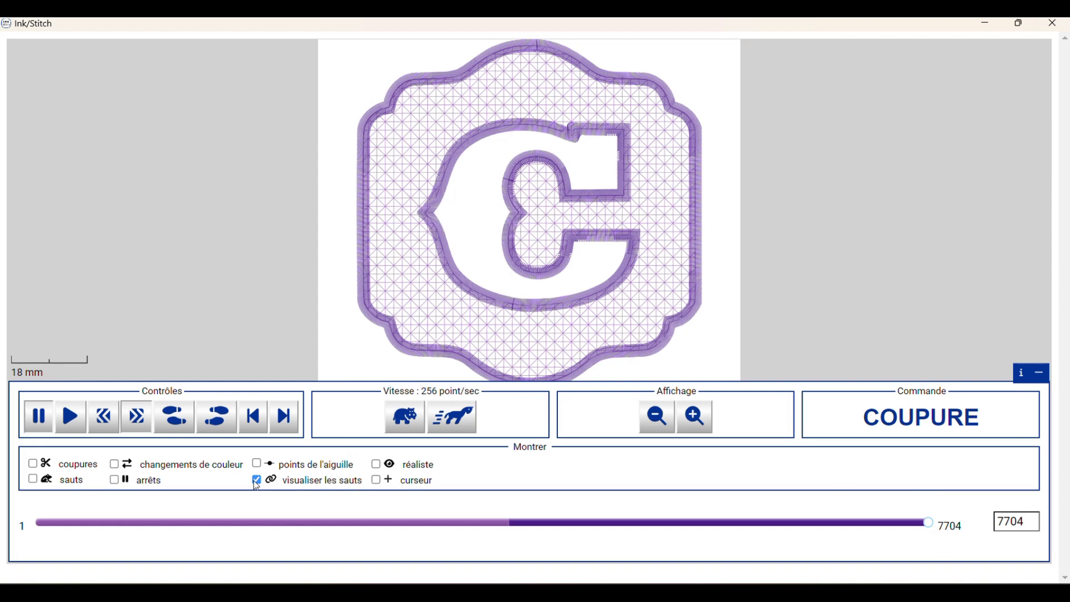
Turn on realistic rendering with jump links and cursor hidden, and examine the satin stitches on the C's inner contour up close
{"action": "left_click", "coordinate": [378, 466]}
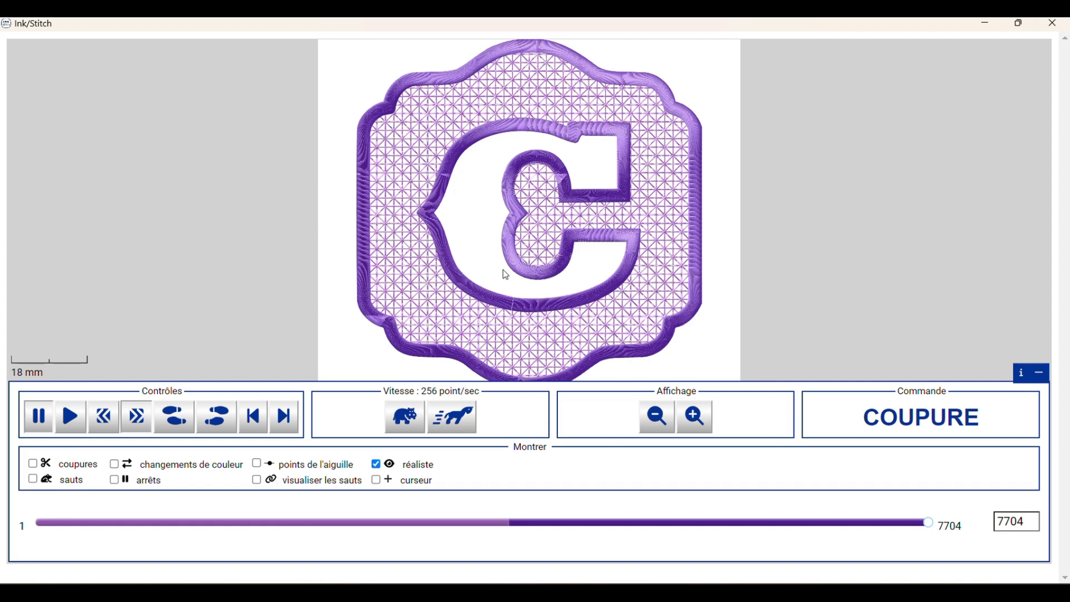
{"action": "scroll", "coordinate": [503, 269], "scroll_direction": "up", "scroll_amount": 5}
{"action": "scroll", "coordinate": [437, 272], "scroll_direction": "up", "scroll_amount": 3}
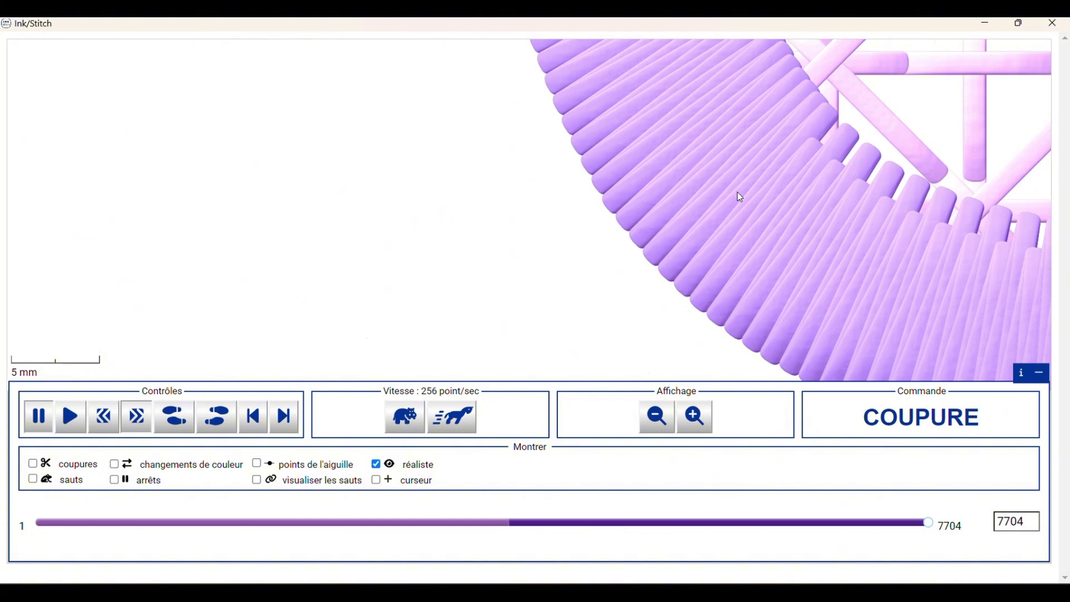
{"action": "scroll", "coordinate": [737, 193], "scroll_direction": "down", "scroll_amount": 3}
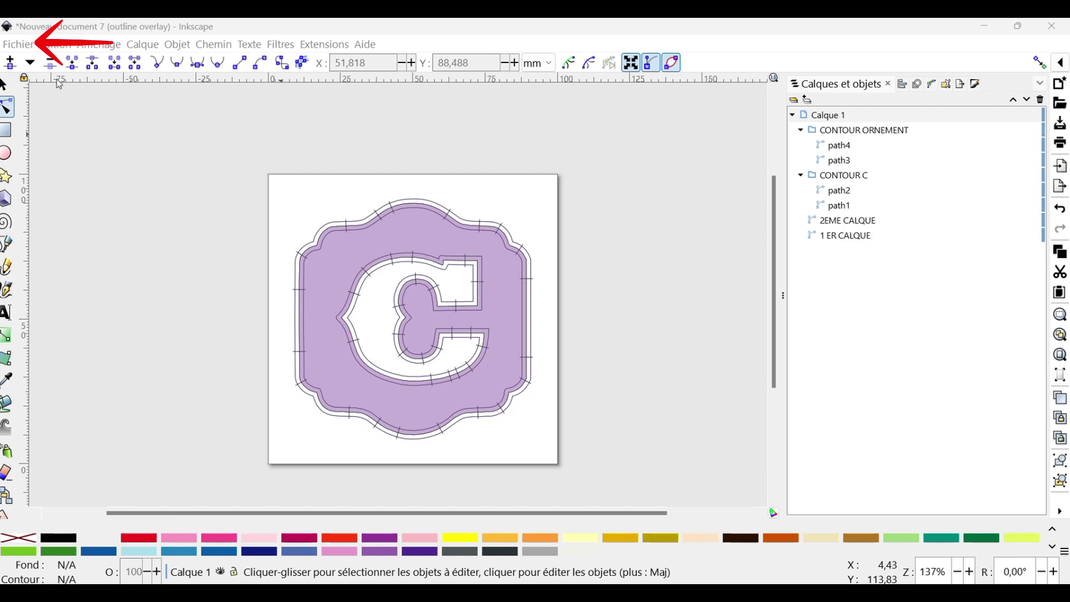
Try to save the document as an Inkscape SVG named dessin in the Téléchargements folder
{"action": "left_click", "coordinate": [19, 44]}
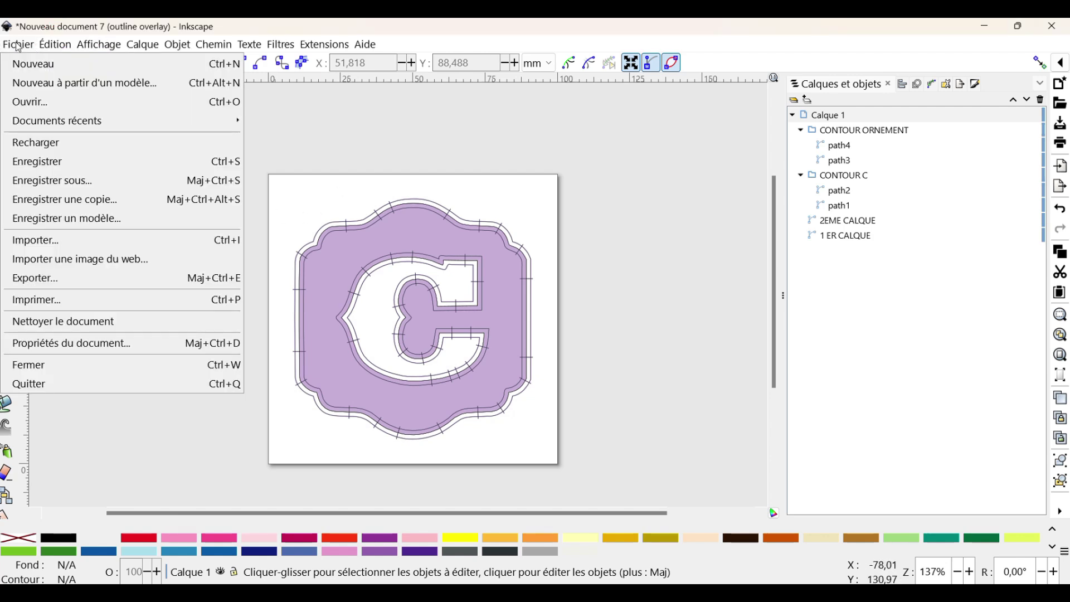
{"action": "left_click", "coordinate": [85, 188]}
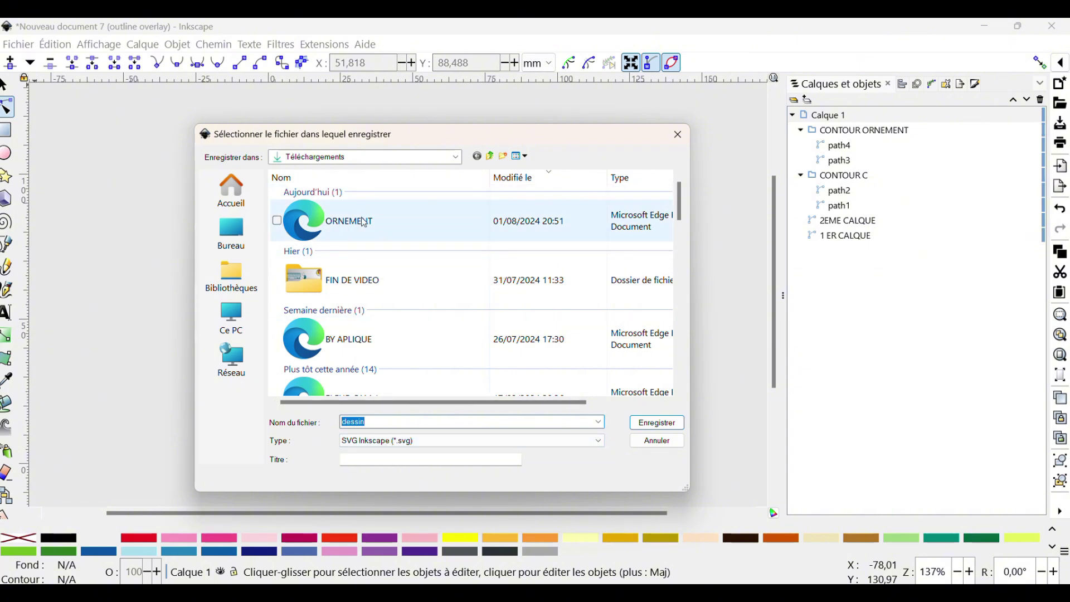
{"action": "left_click", "coordinate": [646, 424]}
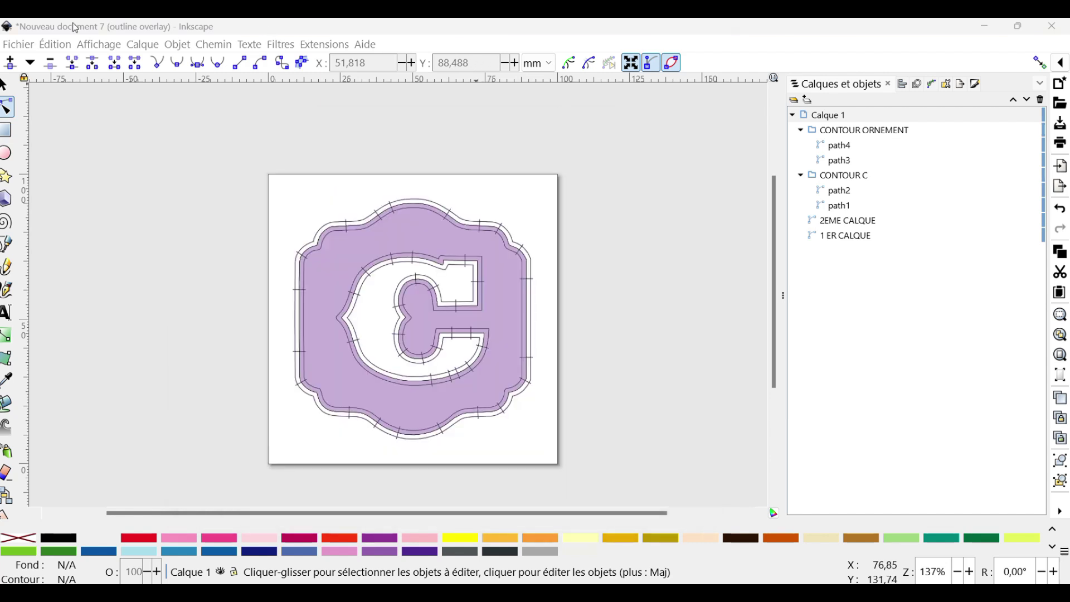
Review the save-as destinations and the embroidery file formats, including Brother (.pes), and close the dialog without saving
{"action": "left_click", "coordinate": [18, 45]}
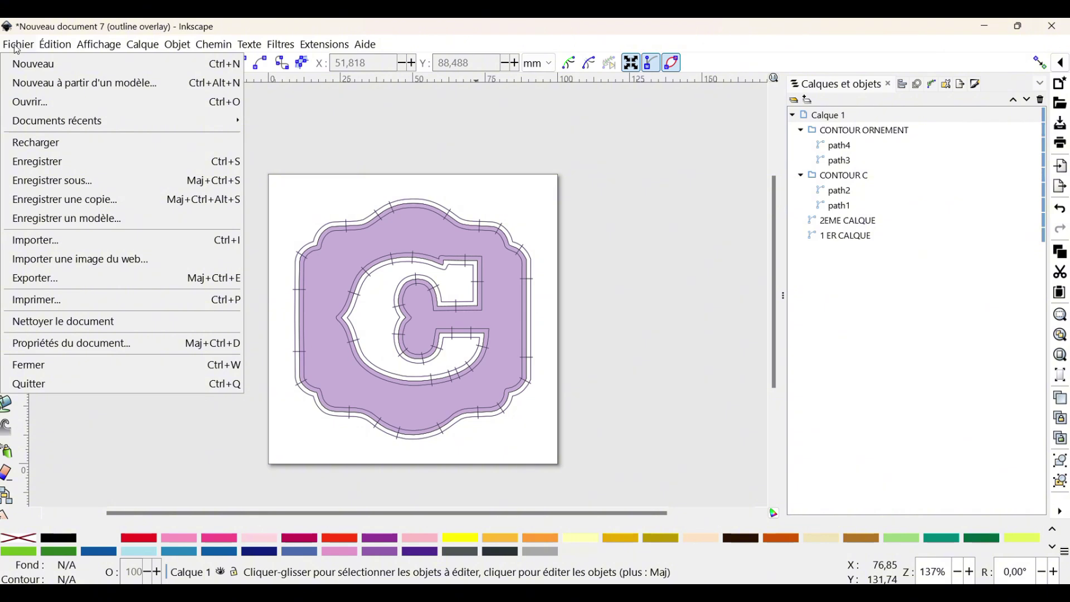
{"action": "left_click", "coordinate": [73, 185]}
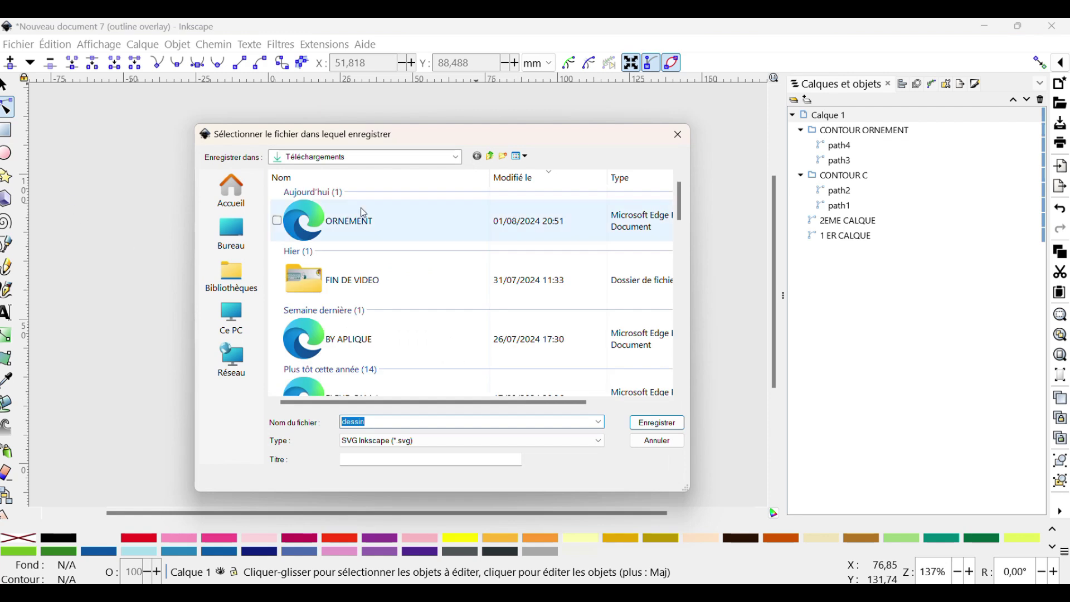
{"action": "left_click", "coordinate": [341, 160]}
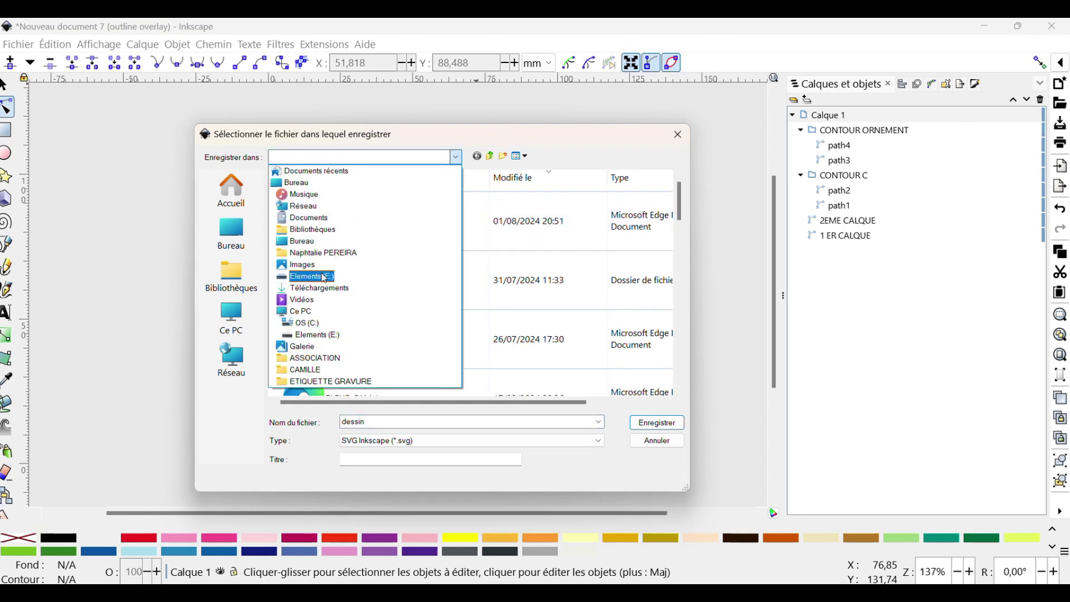
{"action": "left_click", "coordinate": [343, 160]}
{"action": "left_click", "coordinate": [375, 441]}
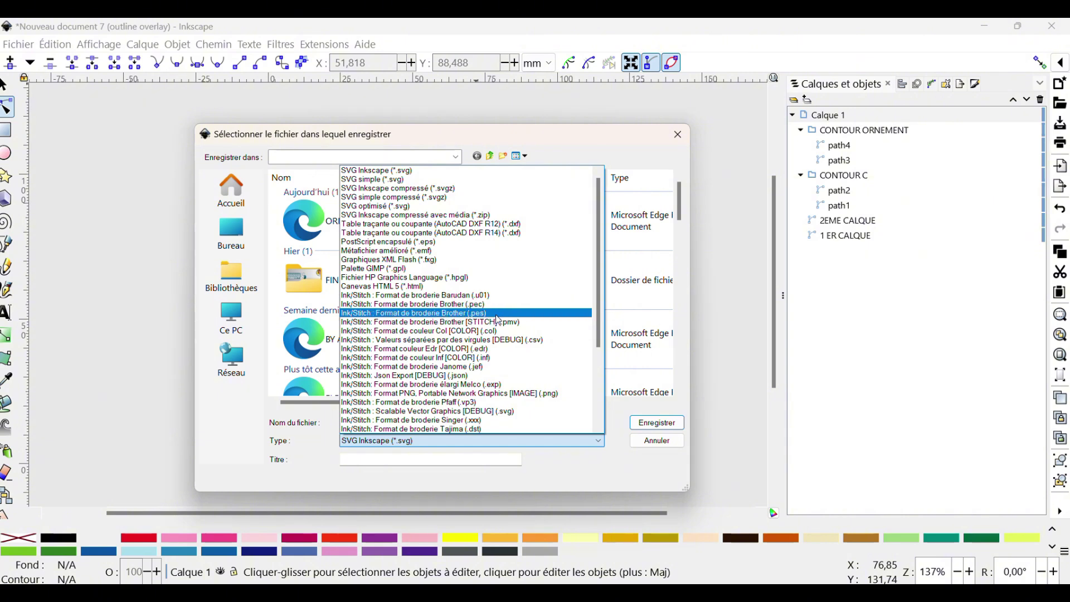
{"action": "left_click", "coordinate": [687, 146]}
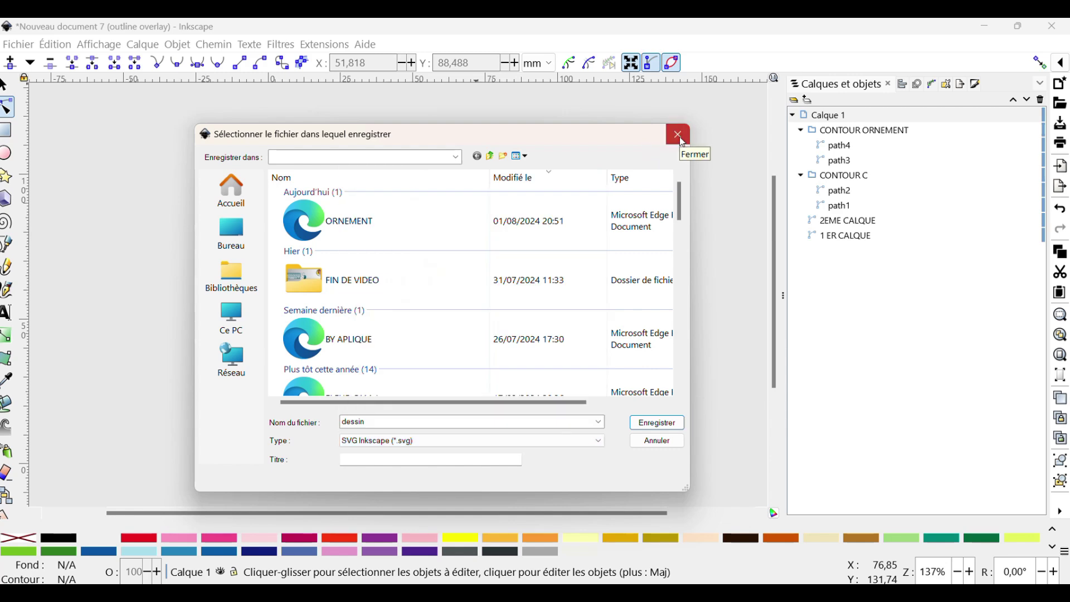
{"action": "left_click", "coordinate": [680, 136]}
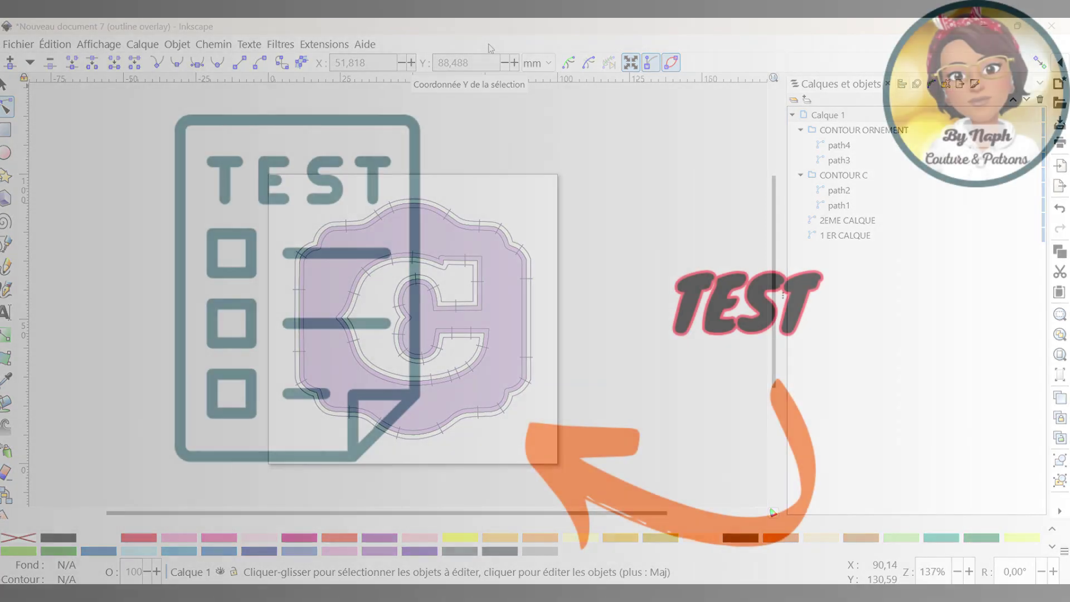